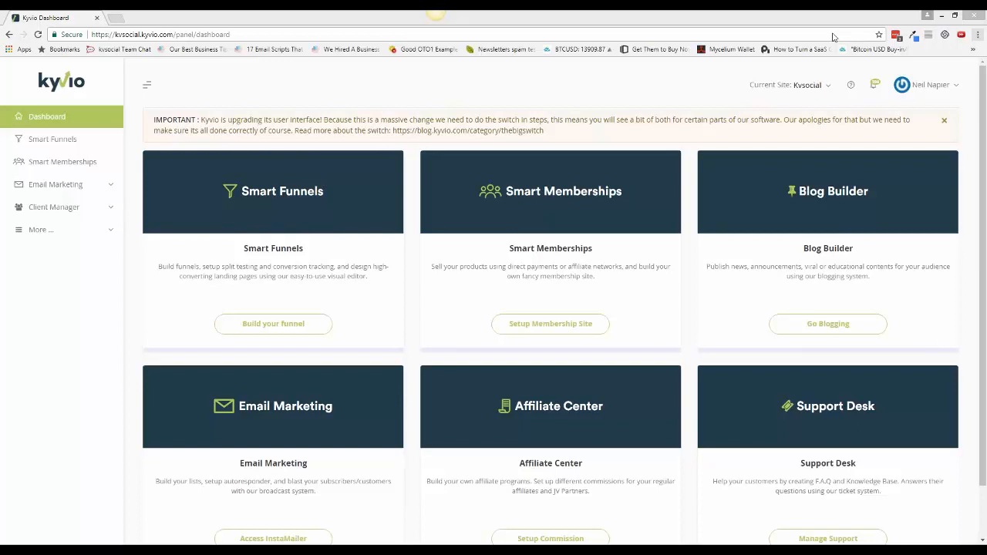
# Dismiss the interface upgrade notice and open the Email Marketing dashboard.
pyautogui.click(942, 125)
pyautogui.click(58, 186)
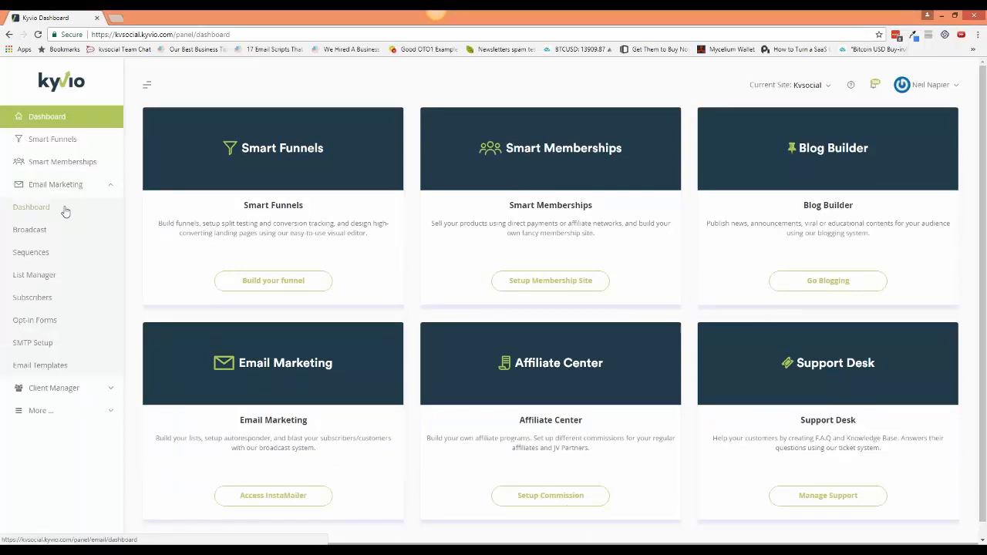
pyautogui.click(32, 208)
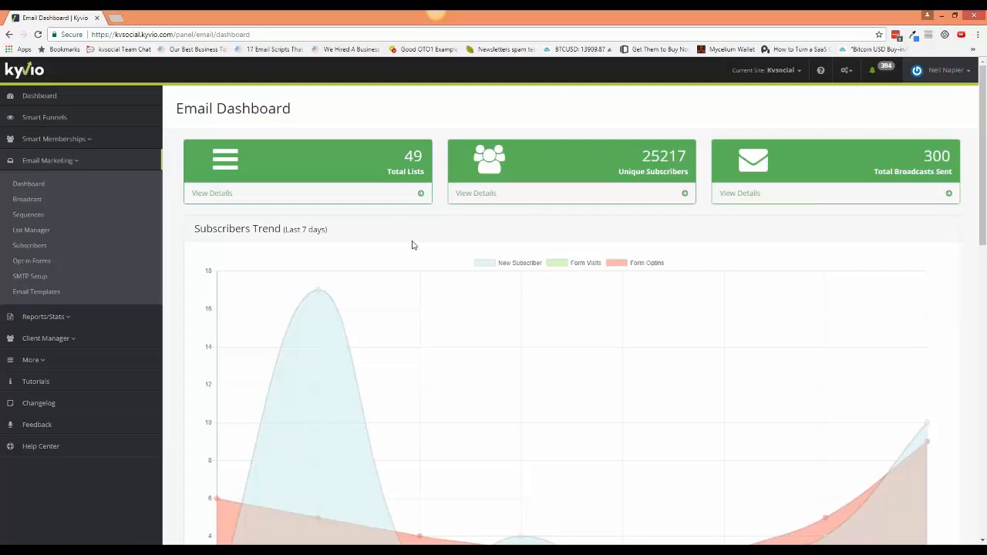
# Examine the Email Dashboard's Subscribers Trend and Broadcasts Trend charts and its Recent Subscribers table.
pyautogui.scroll(-3, 412, 247)
pyautogui.scroll(2, 336, 330)
pyautogui.scroll(2, 335, 331)
pyautogui.scroll(-1, 471, 322)
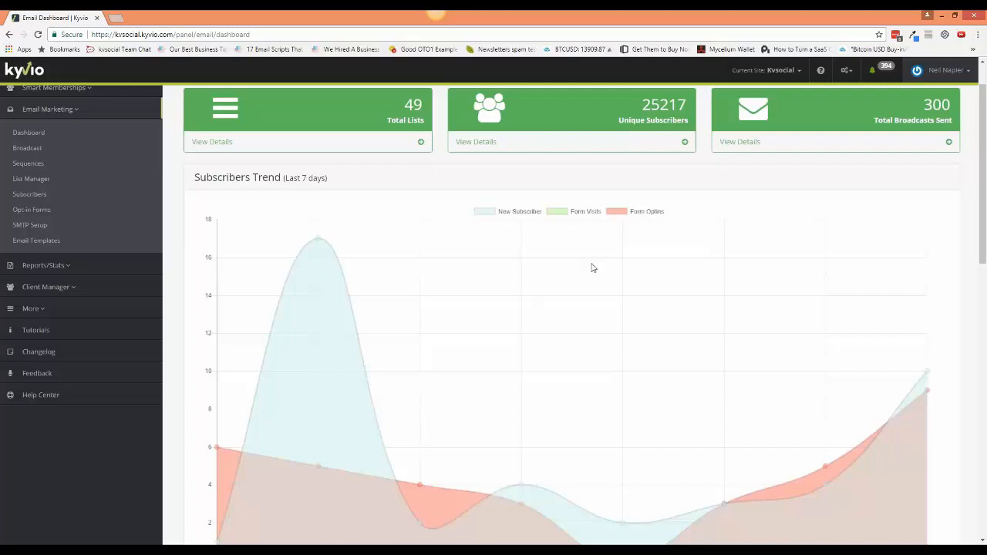
pyautogui.scroll(-2, 592, 268)
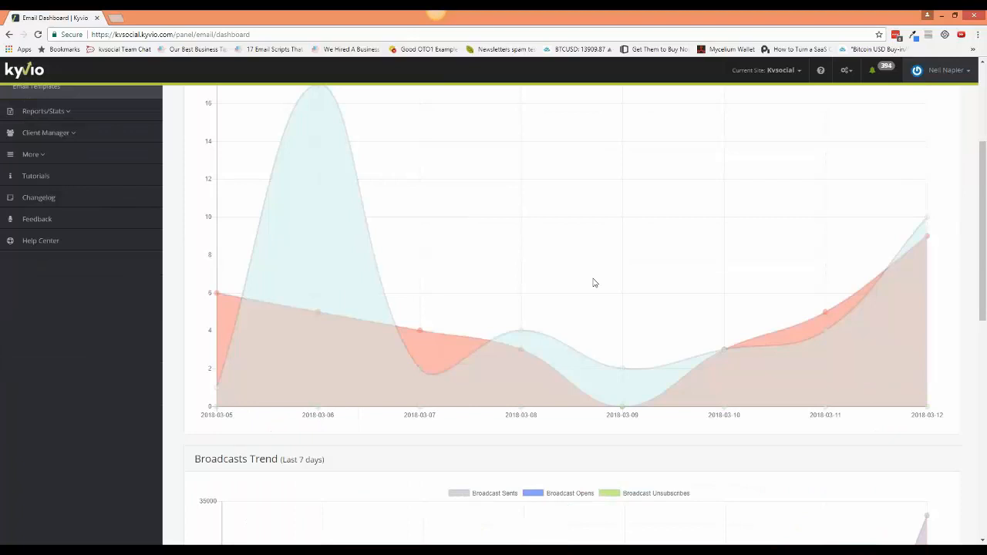
pyautogui.scroll(-3, 563, 320)
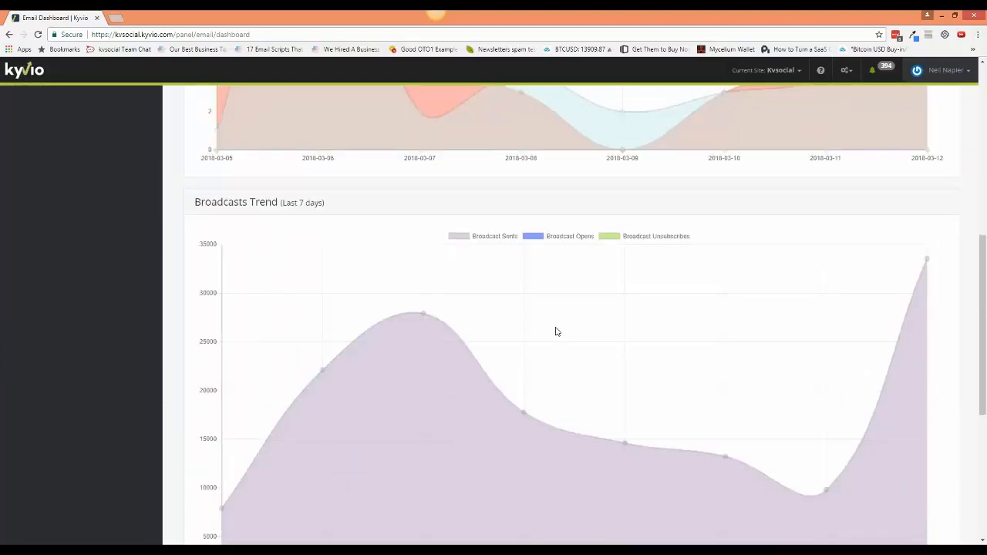
pyautogui.scroll(-2, 556, 334)
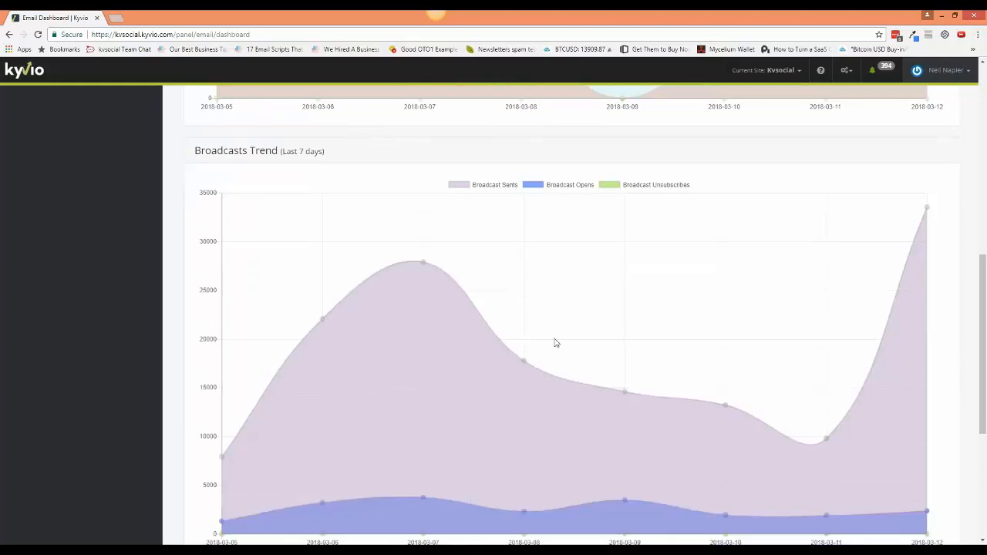
pyautogui.scroll(2, 554, 343)
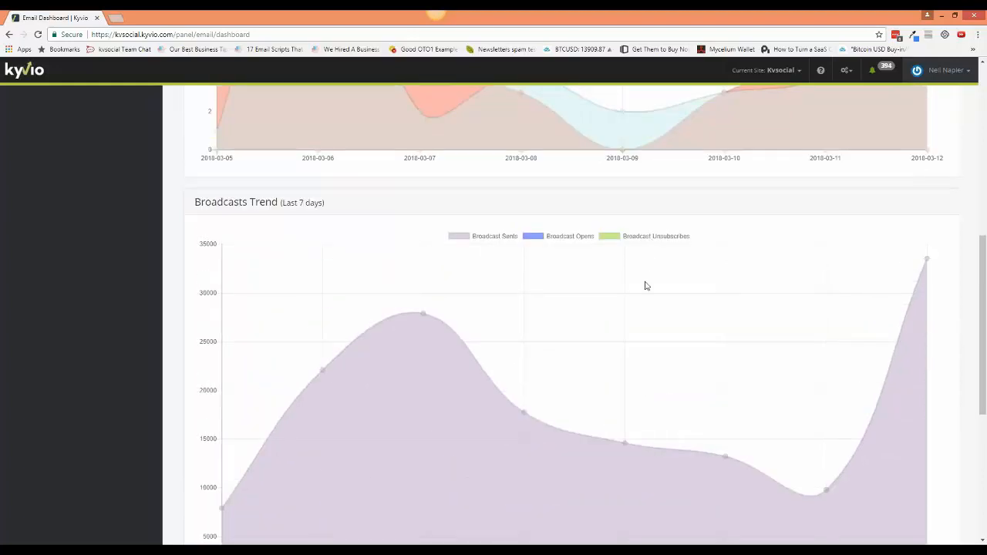
pyautogui.scroll(-1, 645, 285)
pyautogui.scroll(-3, 645, 287)
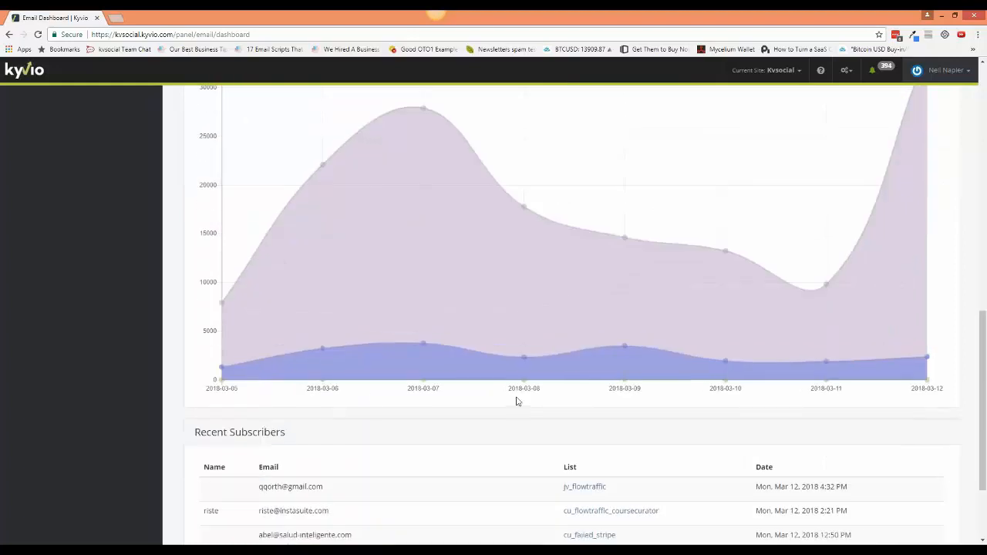
pyautogui.moveTo(324, 384)
pyautogui.scroll(1, 300, 310)
pyautogui.moveTo(224, 361)
pyautogui.scroll(1, 733, 257)
pyautogui.scroll(1, 849, 200)
pyautogui.moveTo(928, 158)
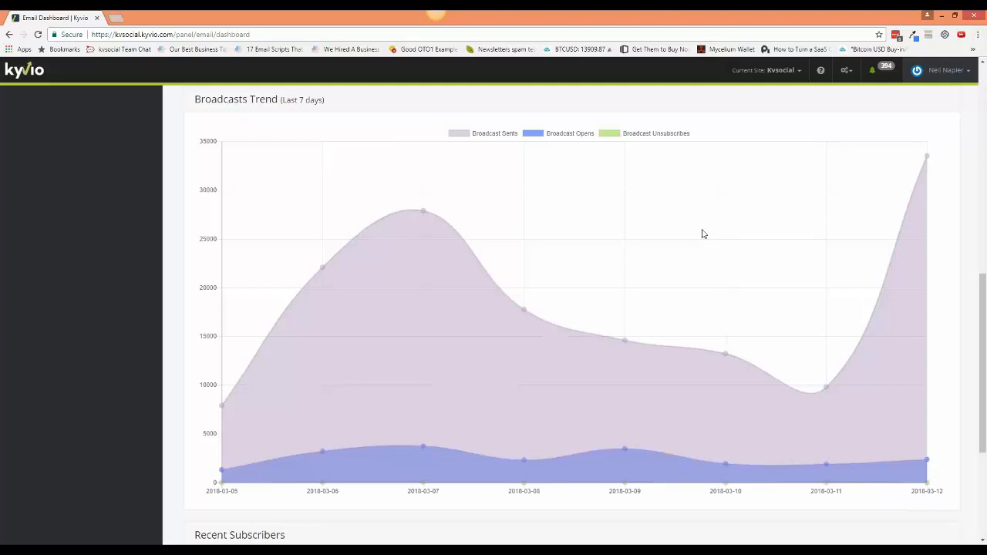
pyautogui.scroll(-3, 702, 233)
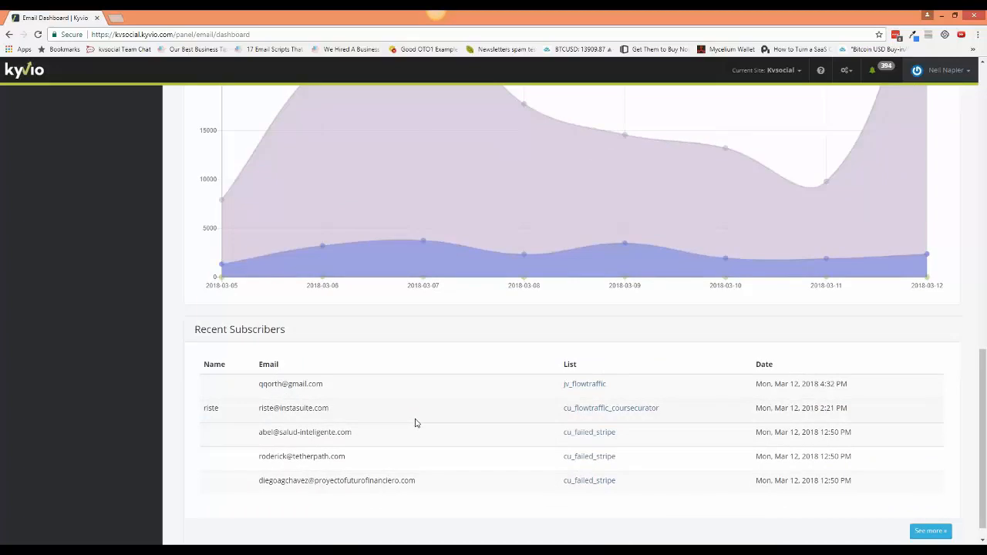
pyautogui.scroll(10, 429, 432)
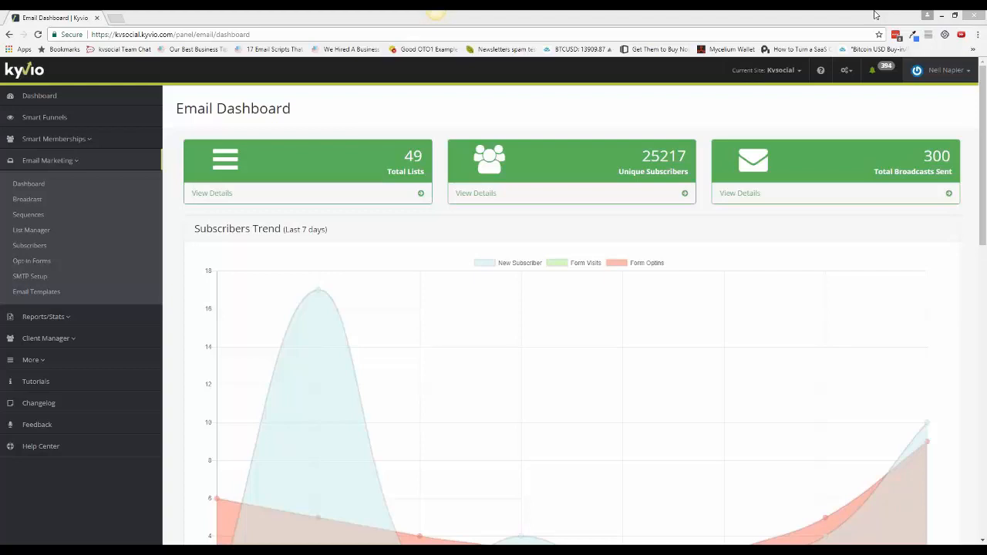
pyautogui.click(531, 218)
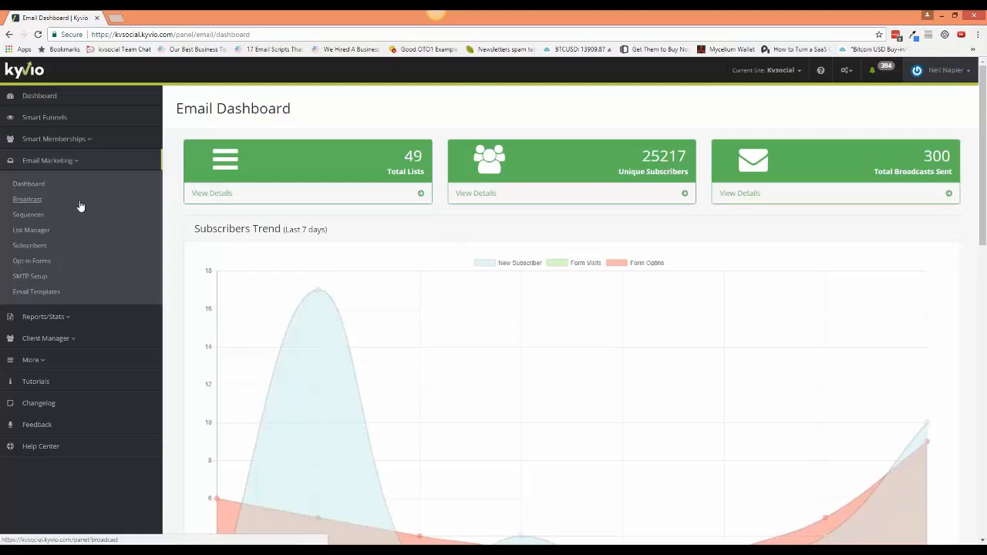
# Open the SMTP setup page and review its default SMTP server choices and sender fields, dismissing the chat notifications.
pyautogui.click(33, 279)
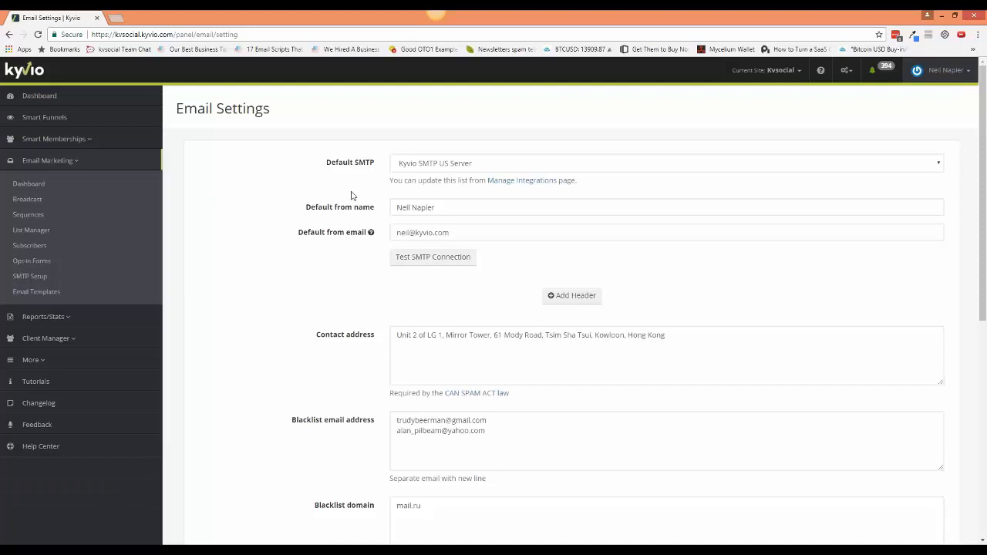
pyautogui.scroll(-1, 365, 344)
pyautogui.scroll(1, 365, 344)
pyautogui.click(442, 169)
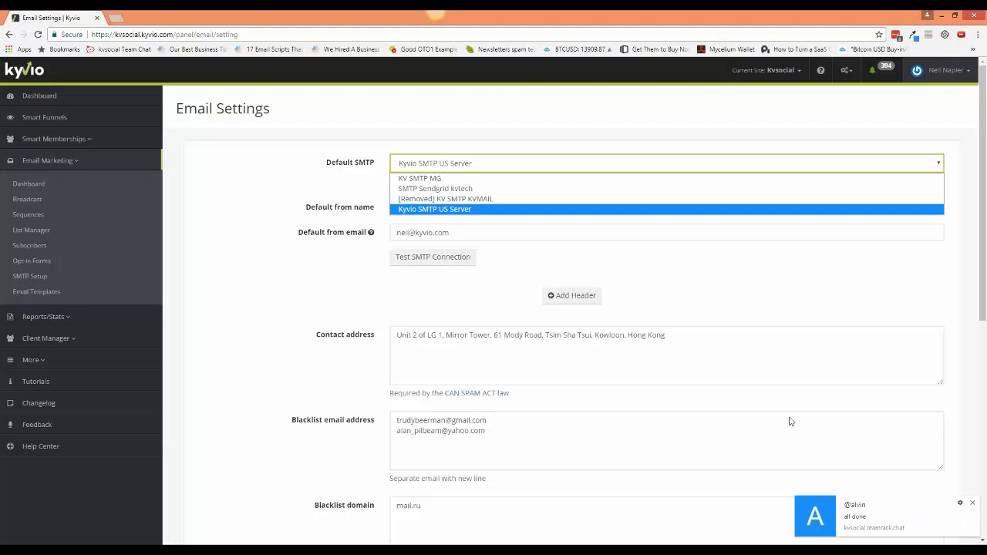
pyautogui.click(974, 503)
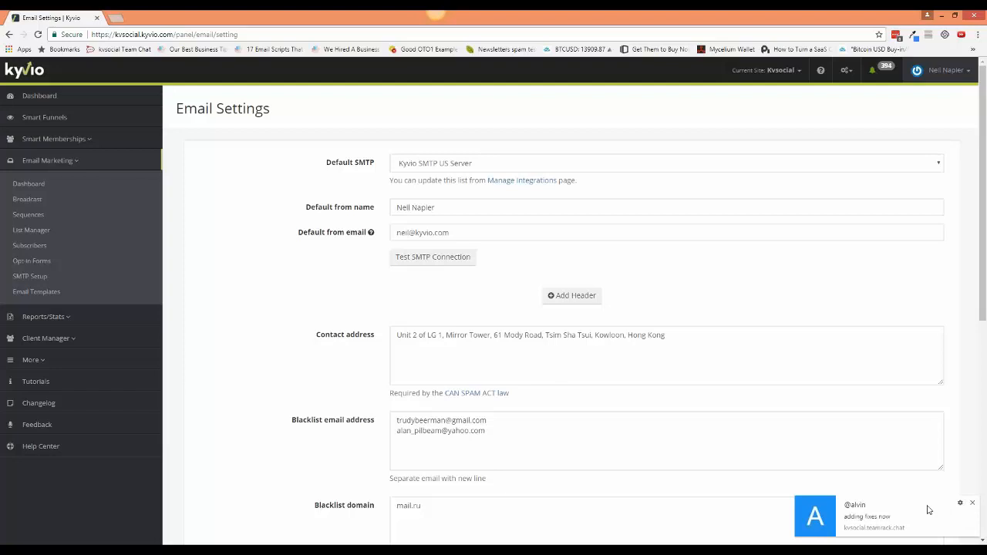
pyautogui.click(971, 505)
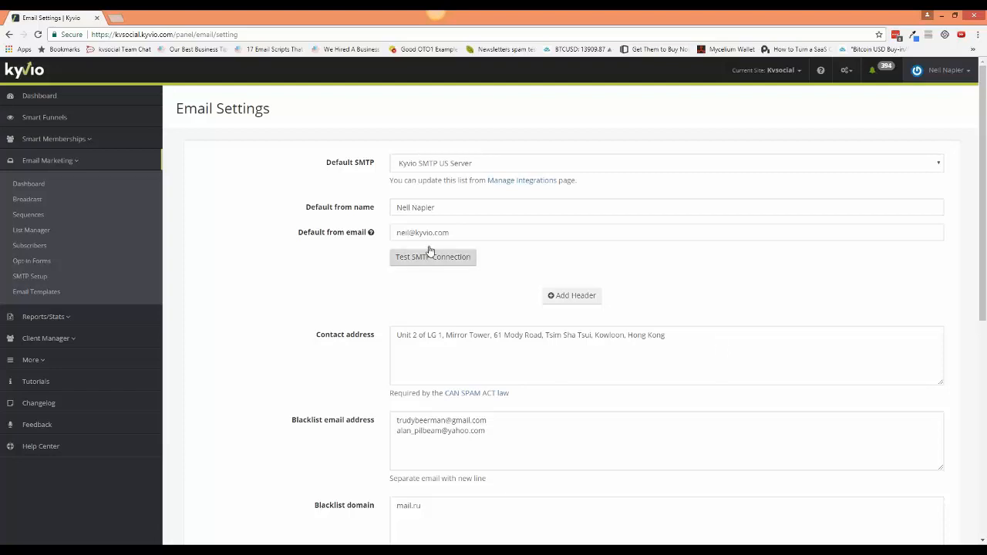
pyautogui.click(305, 213)
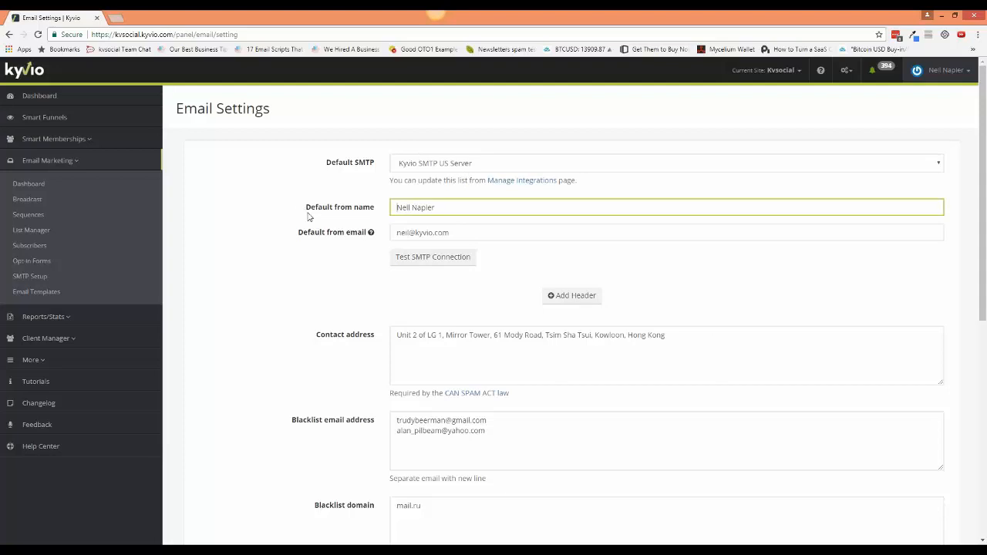
pyautogui.tripleClick(231, 229)
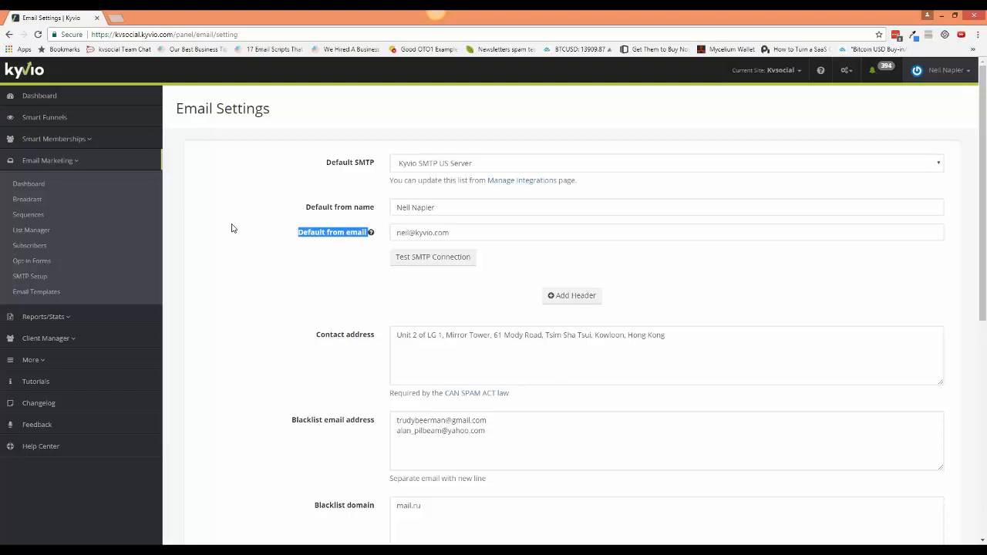
pyautogui.hotkey('ctrl', 't')
pyautogui.write('gmail')
pyautogui.press('Return')
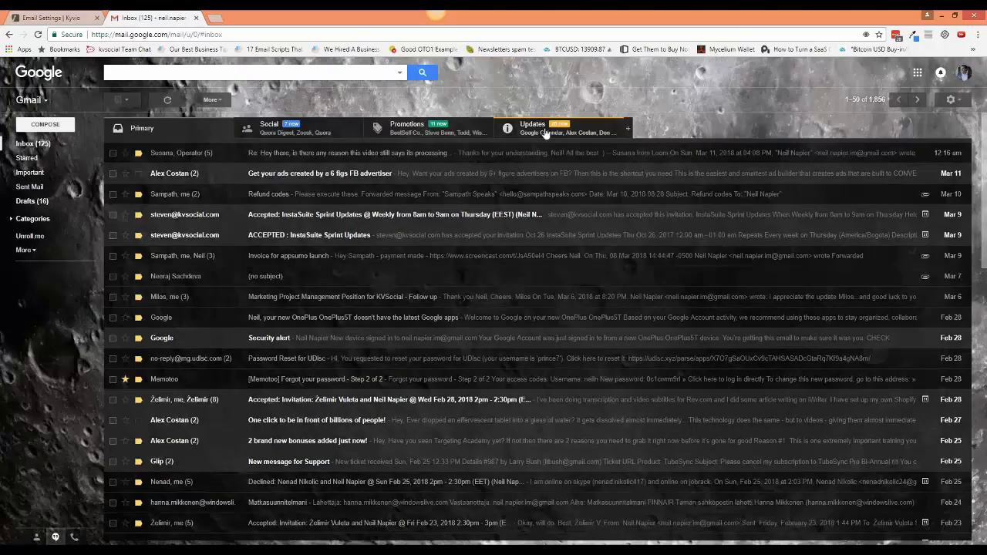
pyautogui.click(429, 130)
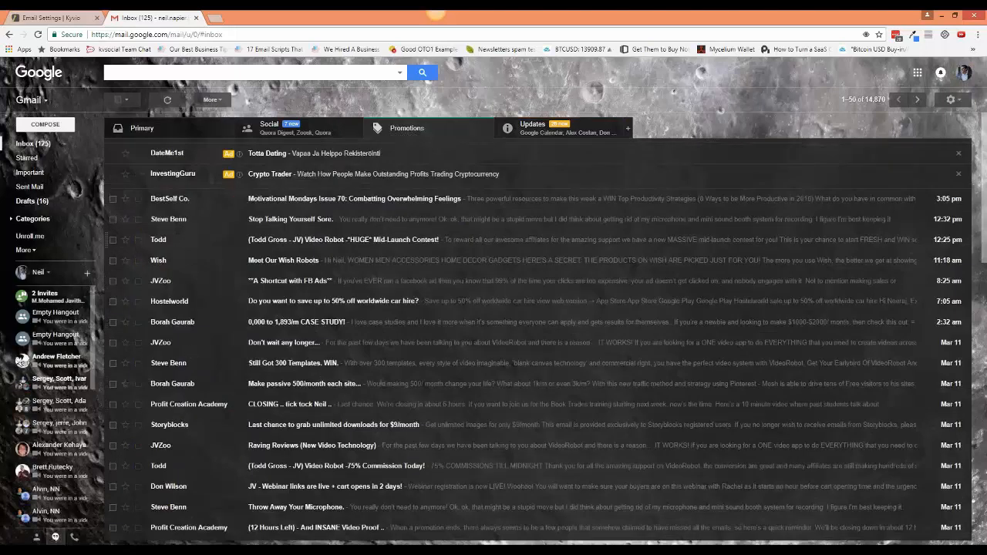
pyautogui.click(48, 17)
pyautogui.click(351, 271)
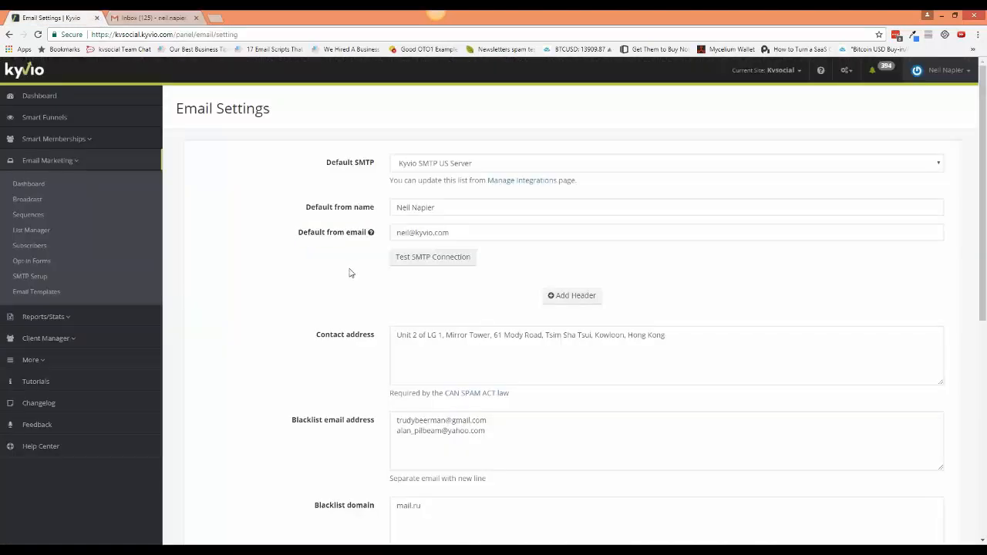
pyautogui.click(160, 19)
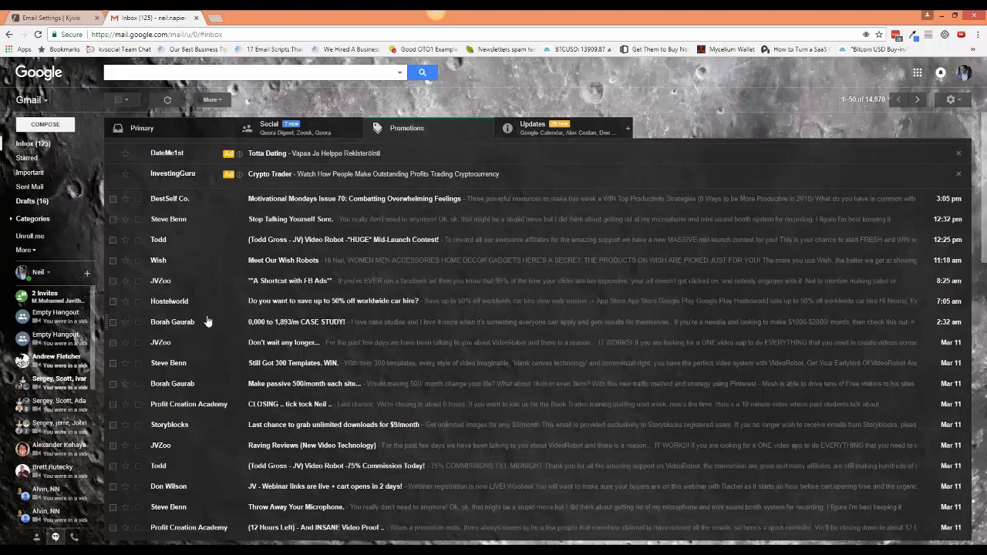
pyautogui.scroll(-1, 206, 321)
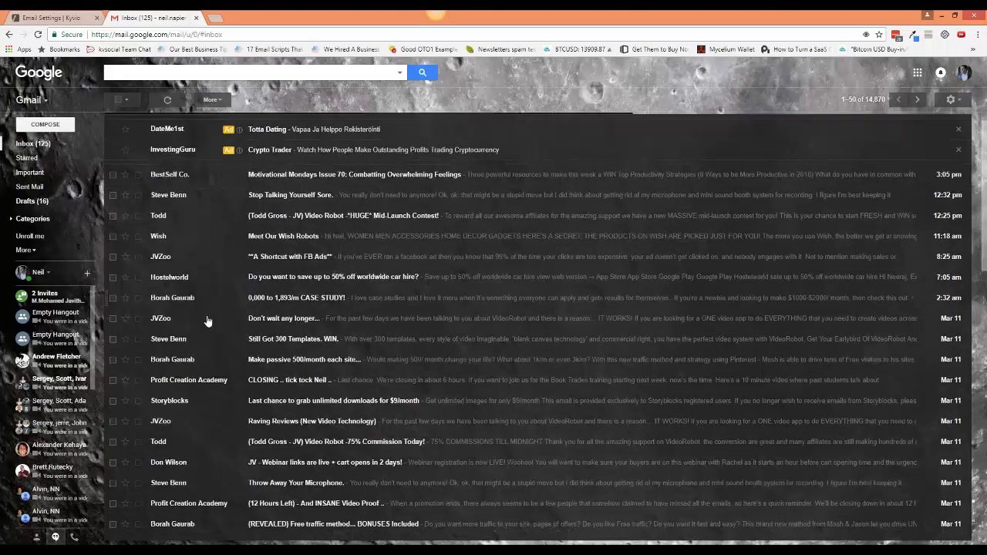
pyautogui.click(52, 17)
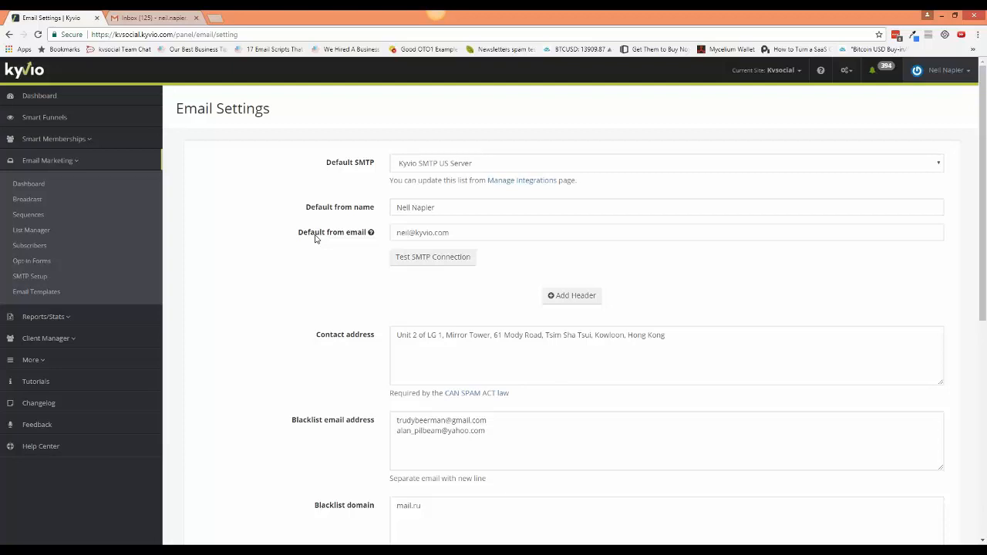
# Try adding "[Kyvio]" to the end of the default from name, and remove the addition.
pyautogui.click(436, 208)
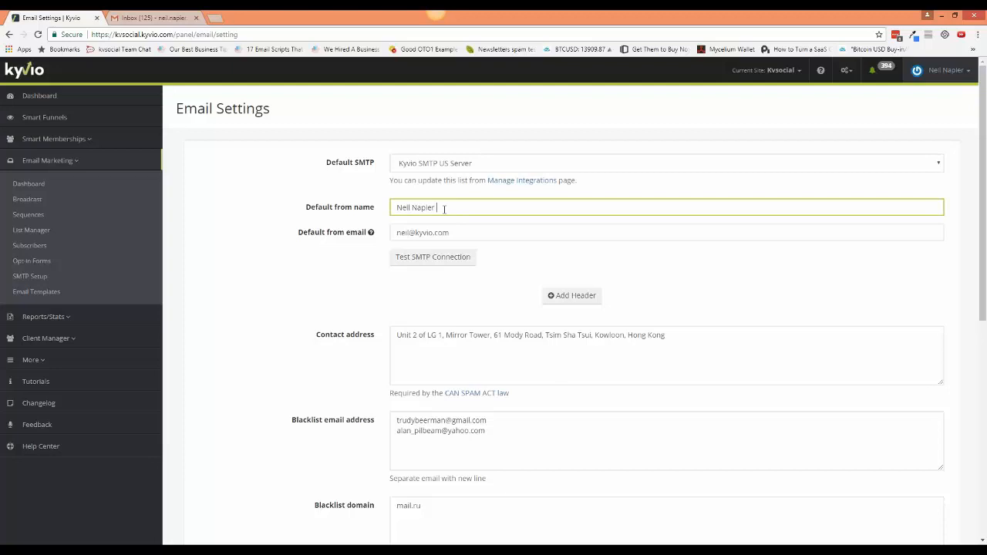
pyautogui.write('[Kyvio]')
pyautogui.click(450, 231)
pyautogui.moveTo(461, 209); pyautogui.dragTo(436, 208)
pyautogui.press('BackSpace')
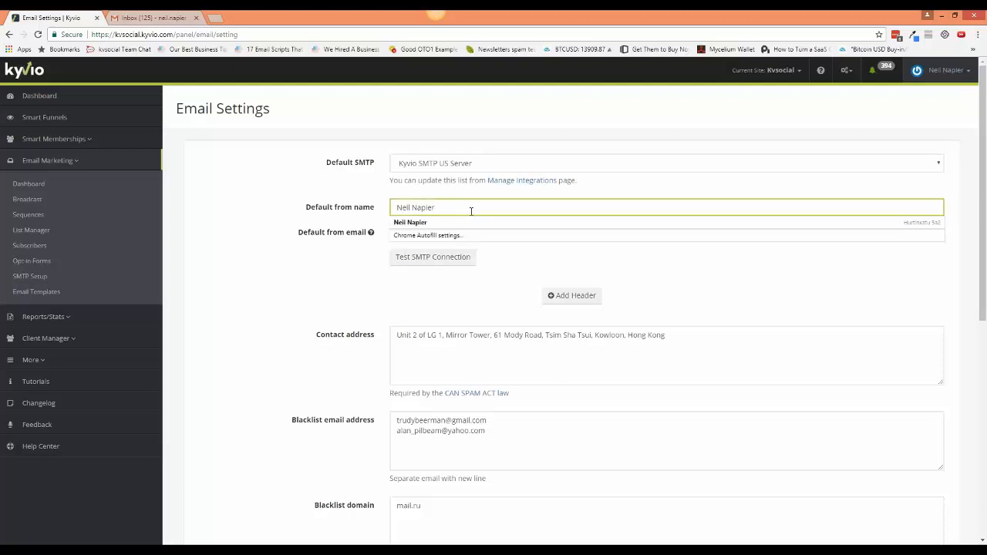
# Read the help note for the default from email and highlight the domain part and the full address.
pyautogui.moveTo(371, 235)
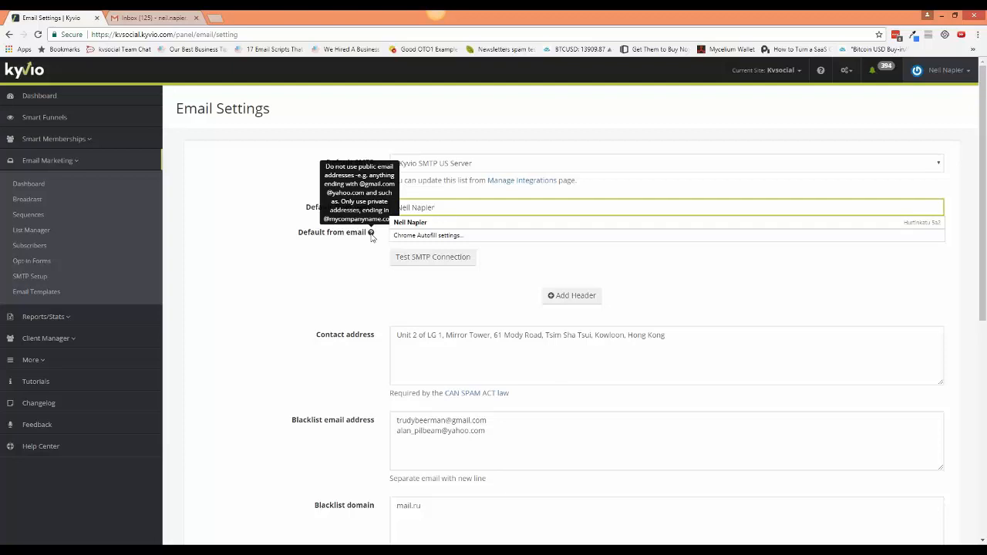
pyautogui.click(371, 259)
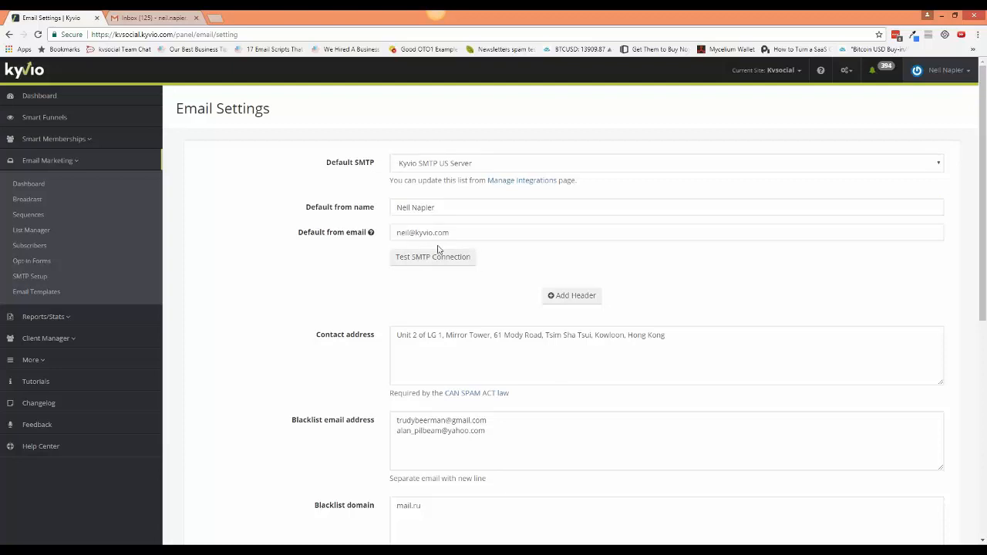
pyautogui.moveTo(416, 232); pyautogui.dragTo(449, 232)
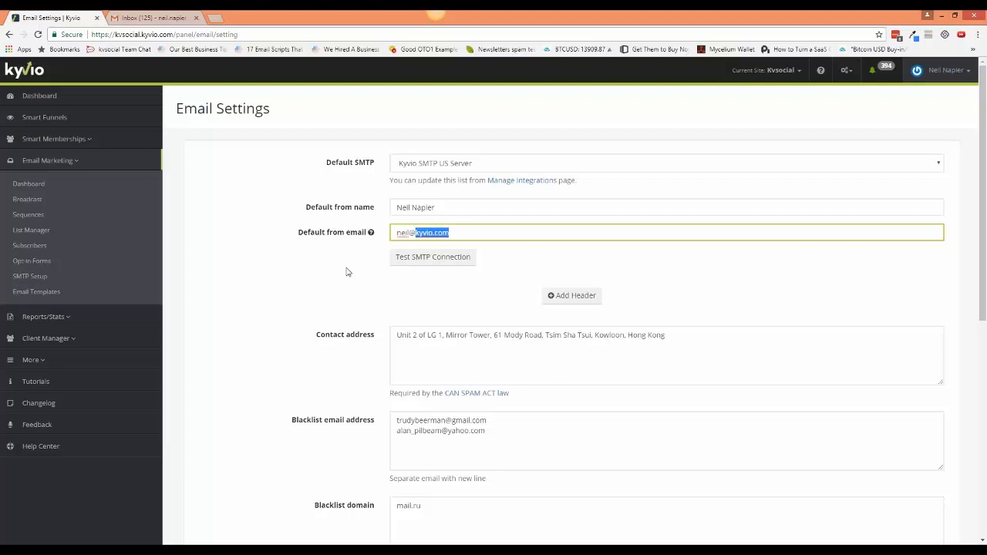
pyautogui.moveTo(397, 233); pyautogui.dragTo(471, 232)
pyautogui.click(471, 232)
pyautogui.hotkey('ctrl', 't')
pyautogui.write('aged domain')
pyautogui.press('Return')
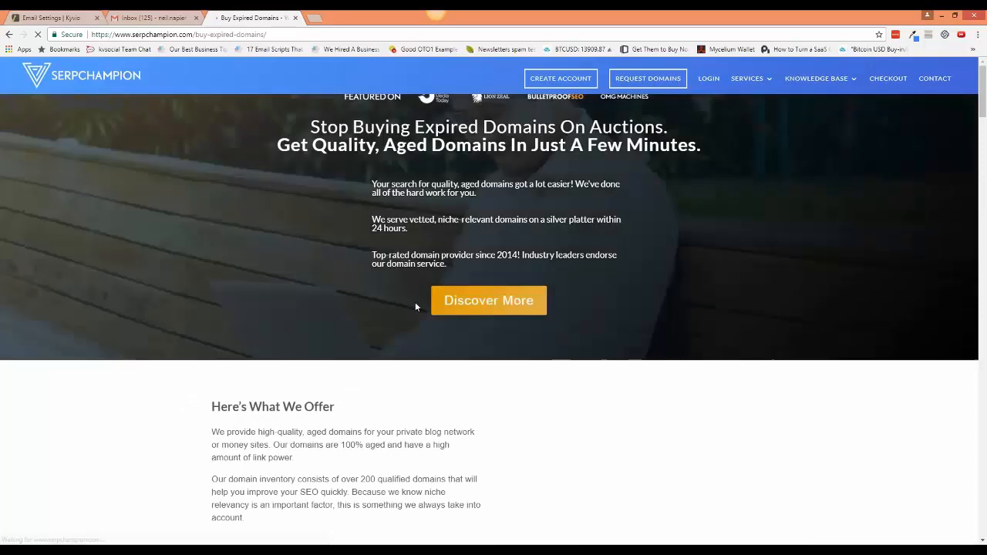
pyautogui.scroll(-2, 385, 310)
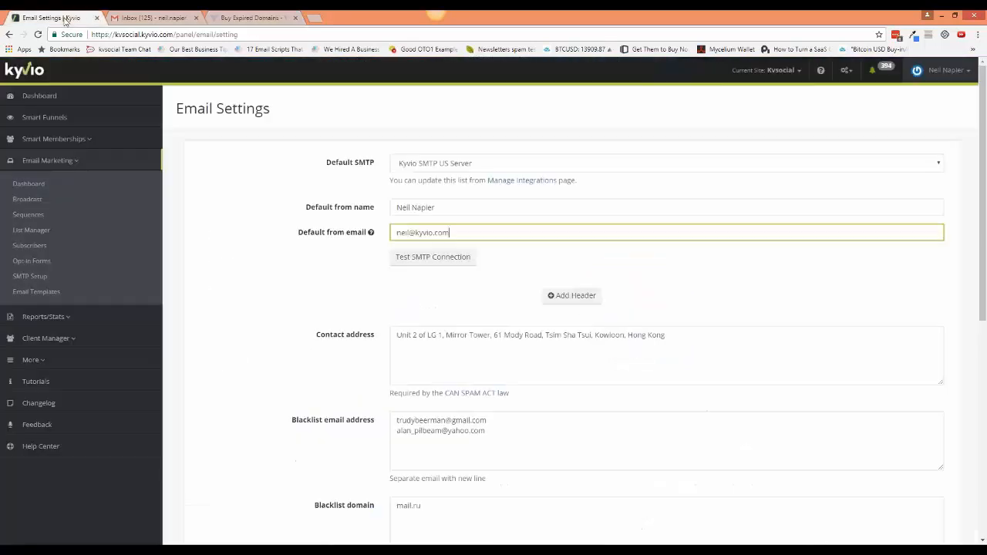
pyautogui.click(66, 17)
pyautogui.click(220, 20)
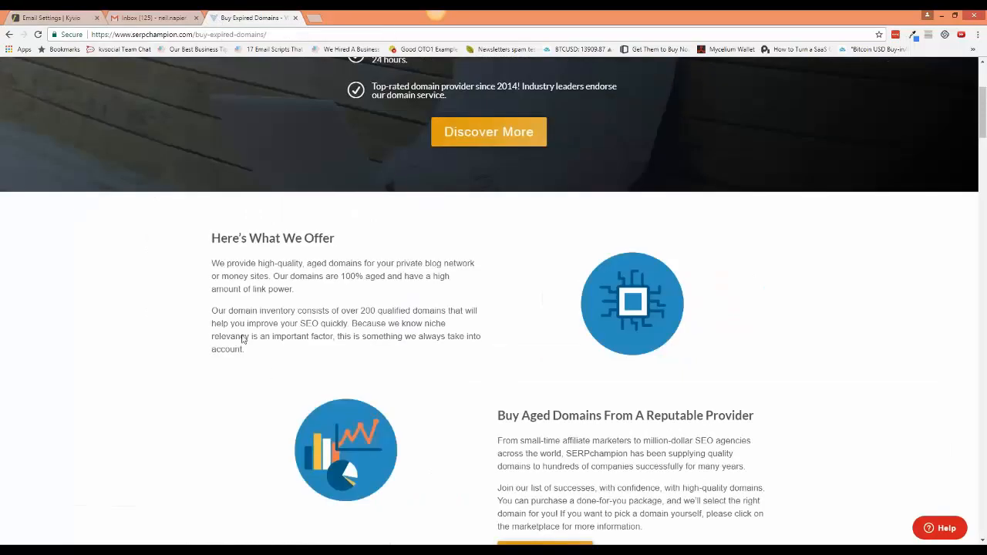
pyautogui.scroll(-4, 306, 375)
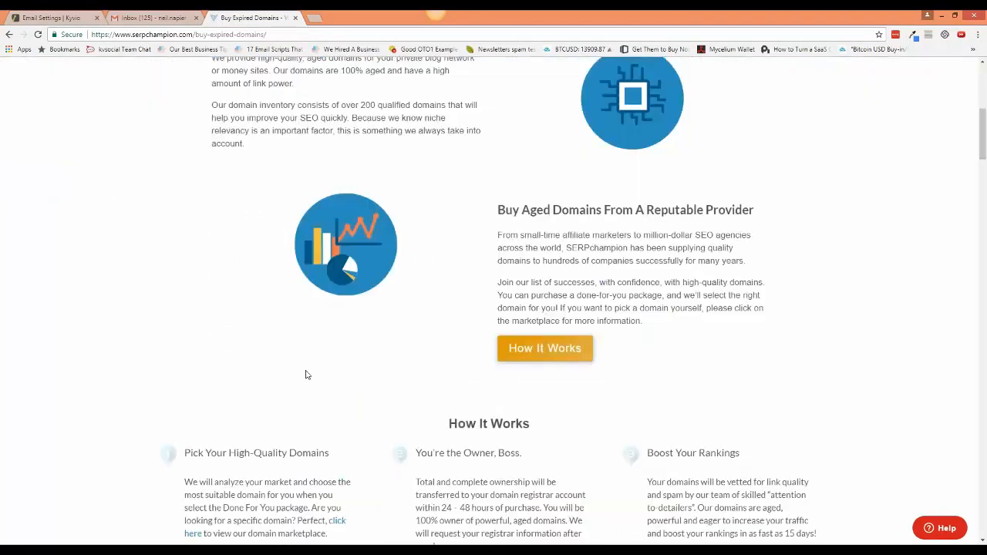
pyautogui.click(71, 19)
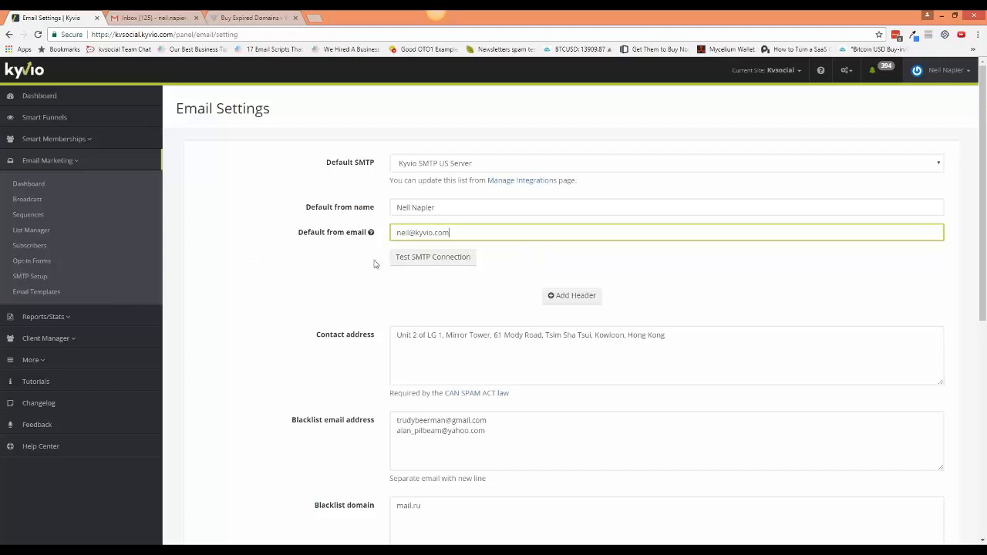
pyautogui.click(465, 235)
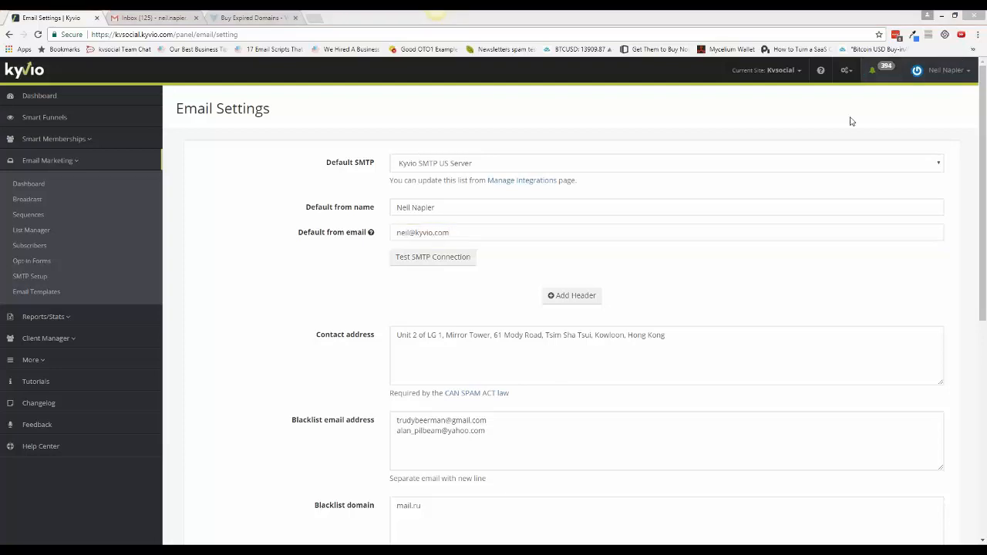
# Add an empty key and value header row to the email settings.
pyautogui.moveTo(416, 232)
pyautogui.mouseDown()
pyautogui.moveTo(451, 233)
pyautogui.moveTo(397, 234)
pyautogui.mouseUp()
pyautogui.hotkey('ctrl', 'z')
pyautogui.click(355, 263)
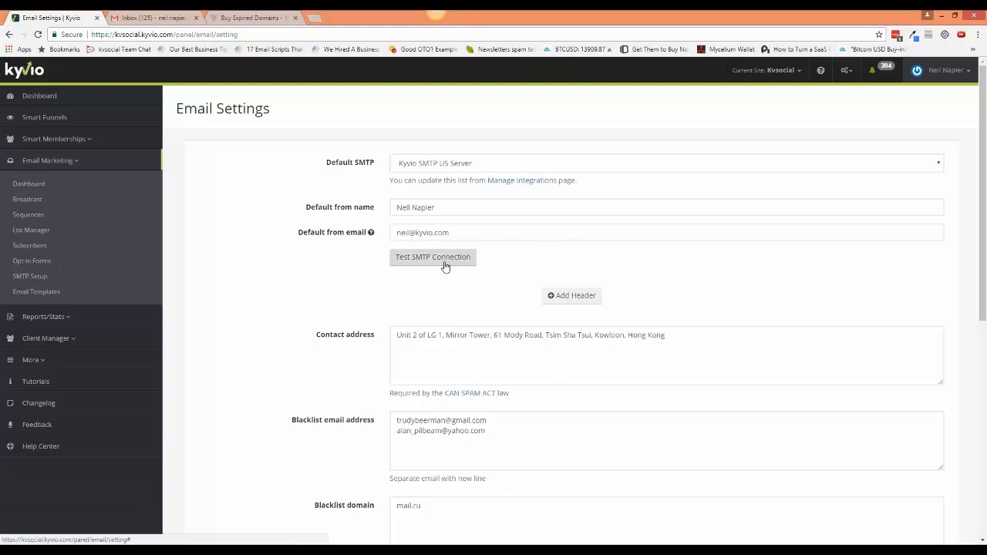
pyautogui.click(553, 295)
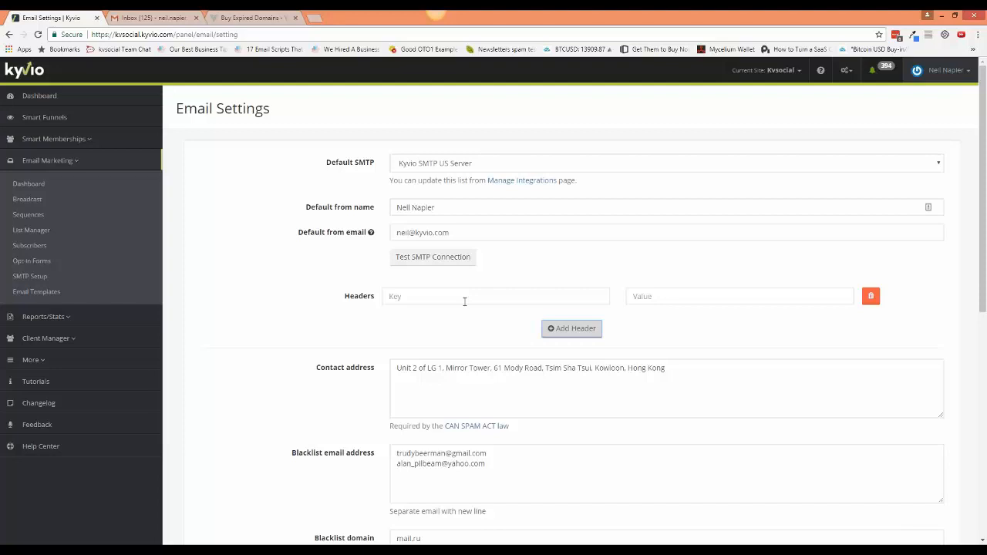
# Highlight the contact address required by the CAN SPAM Act, and clear the highlight.
pyautogui.scroll(-2, 464, 301)
pyautogui.click(394, 264)
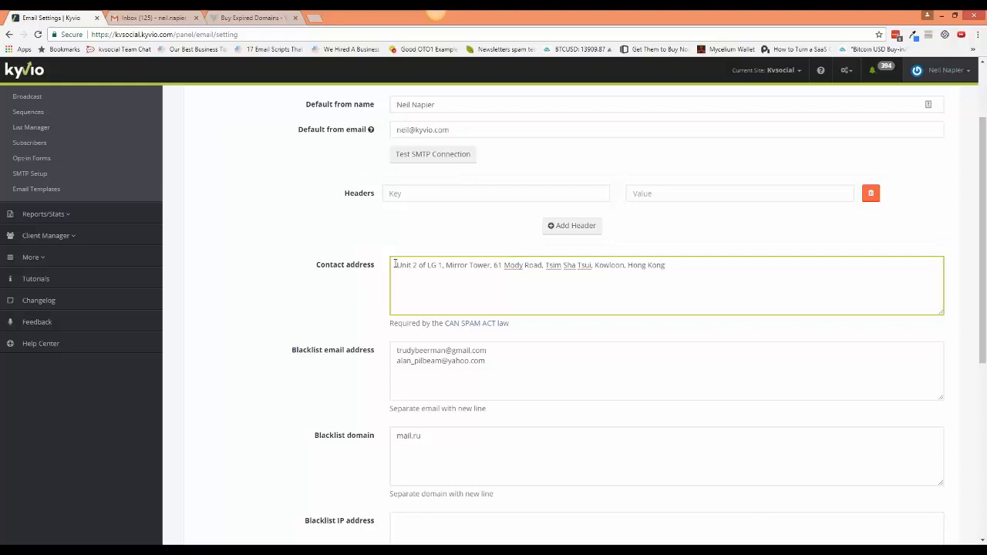
pyautogui.moveTo(395, 264); pyautogui.dragTo(624, 271)
pyautogui.click(624, 272)
pyautogui.tripleClick(592, 276)
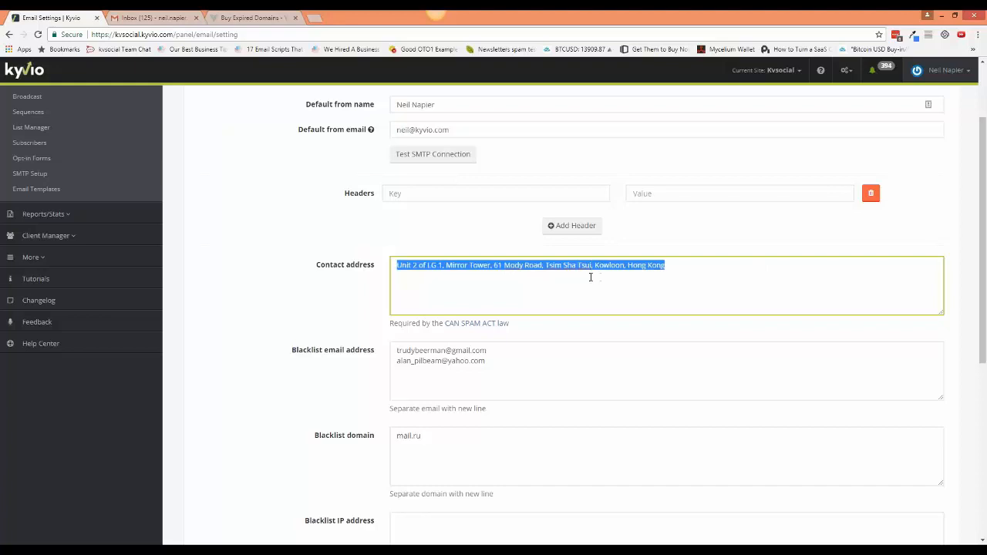
pyautogui.click(531, 297)
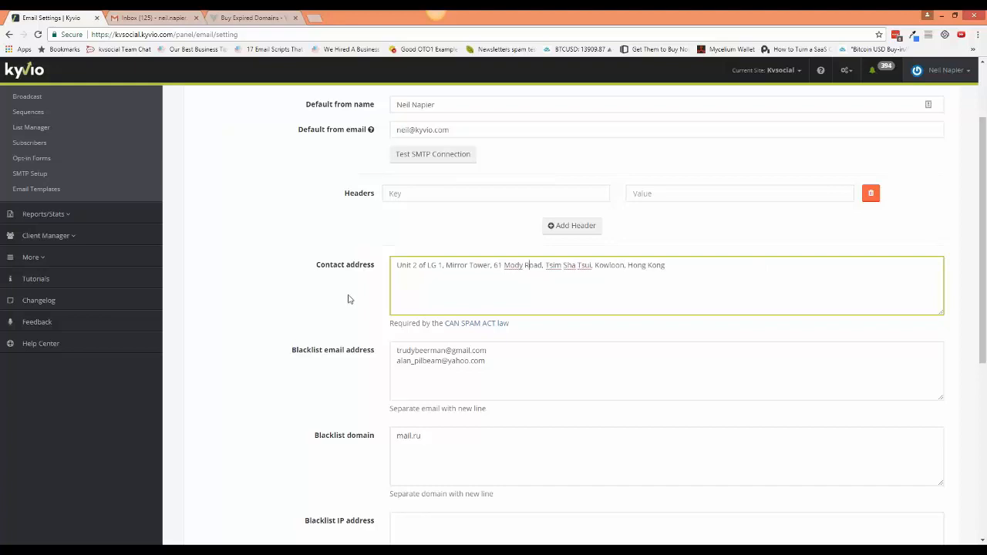
# Highlight the Blacklist email address label and the blacklisted addresses listed beside it.
pyautogui.scroll(-1, 347, 299)
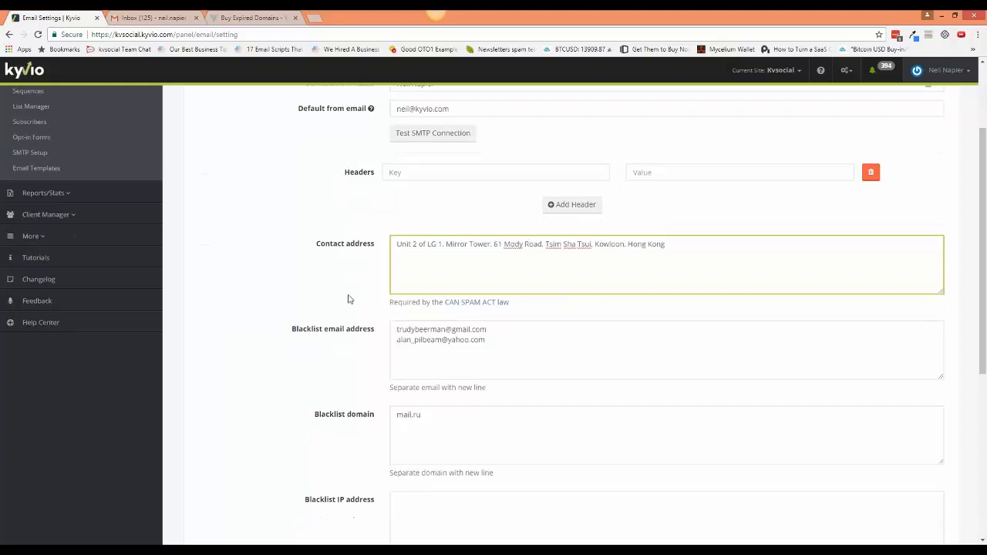
pyautogui.moveTo(291, 299); pyautogui.dragTo(376, 309)
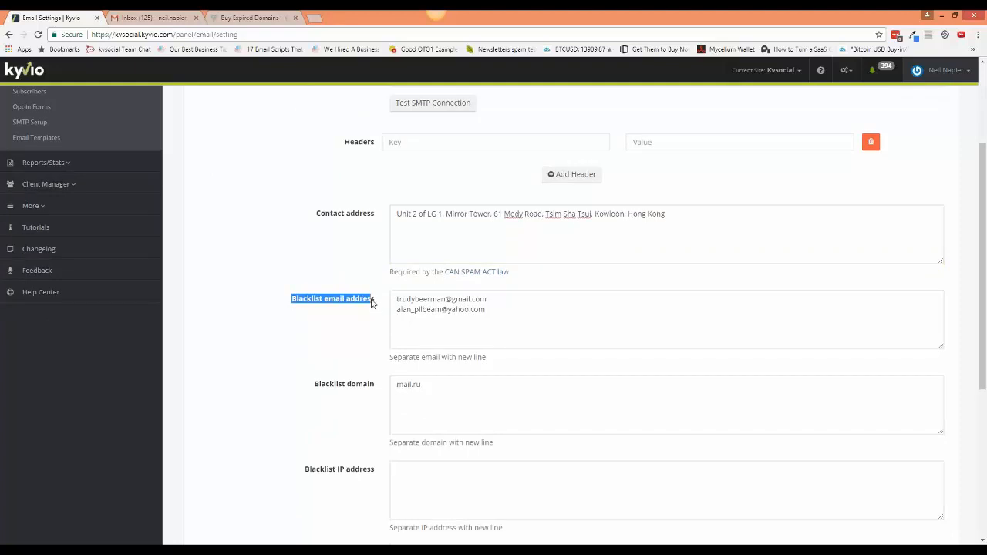
pyautogui.moveTo(371, 303); pyautogui.dragTo(284, 305)
pyautogui.click(408, 300)
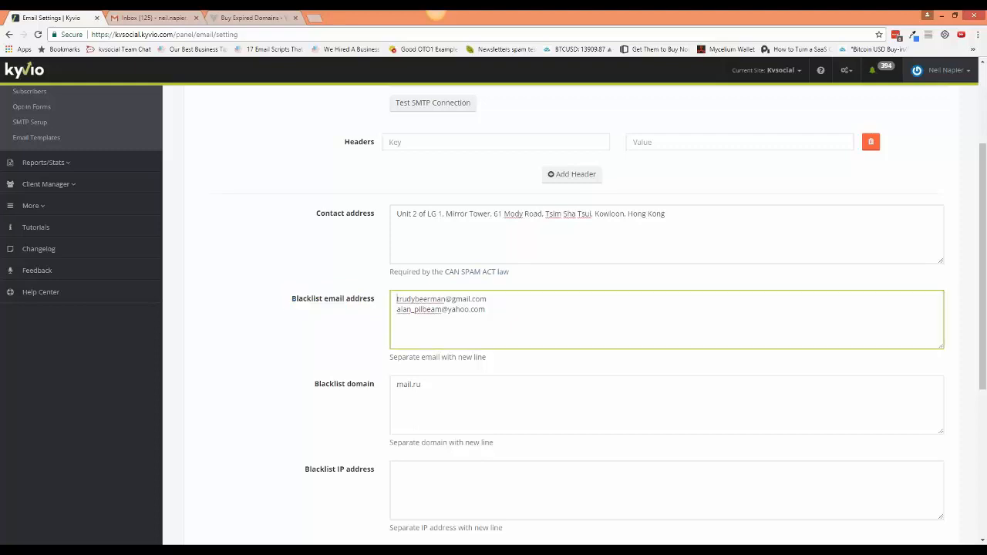
pyautogui.doubleClick(408, 301)
pyautogui.moveTo(408, 301); pyautogui.dragTo(481, 310)
pyautogui.click(500, 314)
# Highlight mail.ru in the domain blacklist and abuse@ among the role-based addresses blocked by default.
pyautogui.moveTo(394, 388)
pyautogui.mouseDown()
pyautogui.moveTo(437, 388)
pyautogui.moveTo(397, 388)
pyautogui.mouseUp()
pyautogui.click(425, 387)
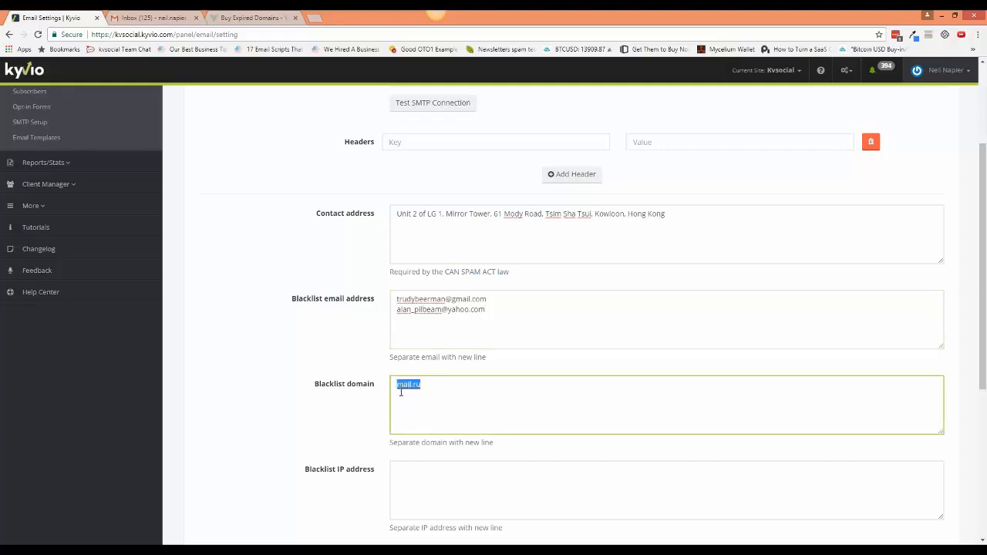
pyautogui.click(365, 407)
pyautogui.scroll(-3, 366, 406)
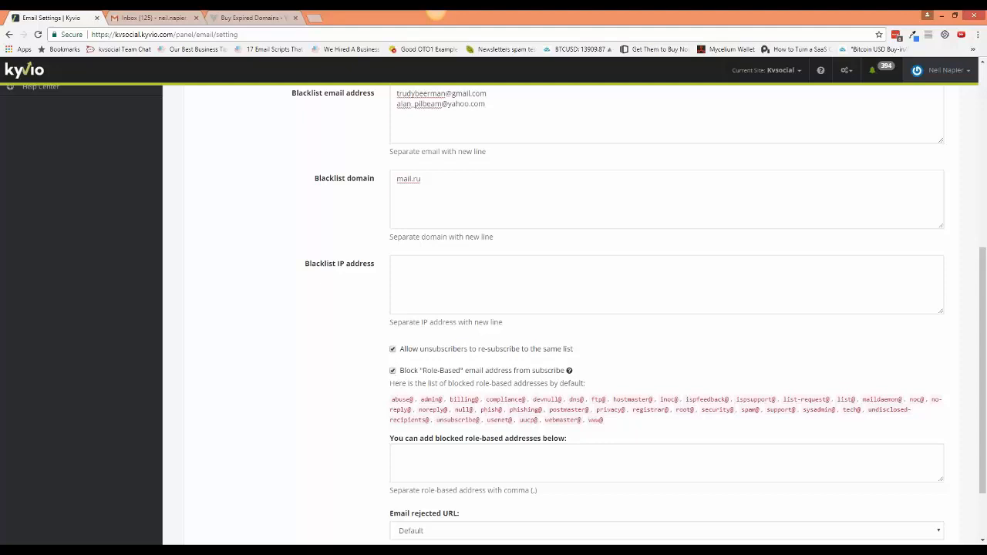
pyautogui.moveTo(392, 399); pyautogui.dragTo(414, 399)
# Examine the destination pages offered for the email rejected URL, leaving the choice at Default.
pyautogui.scroll(-1, 497, 396)
pyautogui.scroll(-2, 452, 447)
pyautogui.click(451, 447)
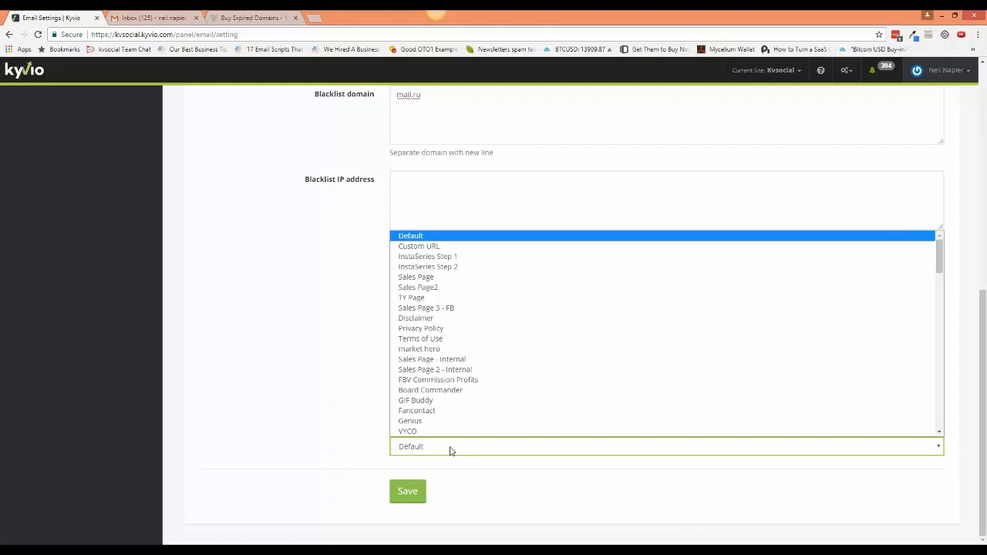
pyautogui.click(368, 437)
pyautogui.click(421, 450)
pyautogui.click(421, 449)
pyautogui.click(401, 449)
pyautogui.click(400, 448)
pyautogui.click(316, 418)
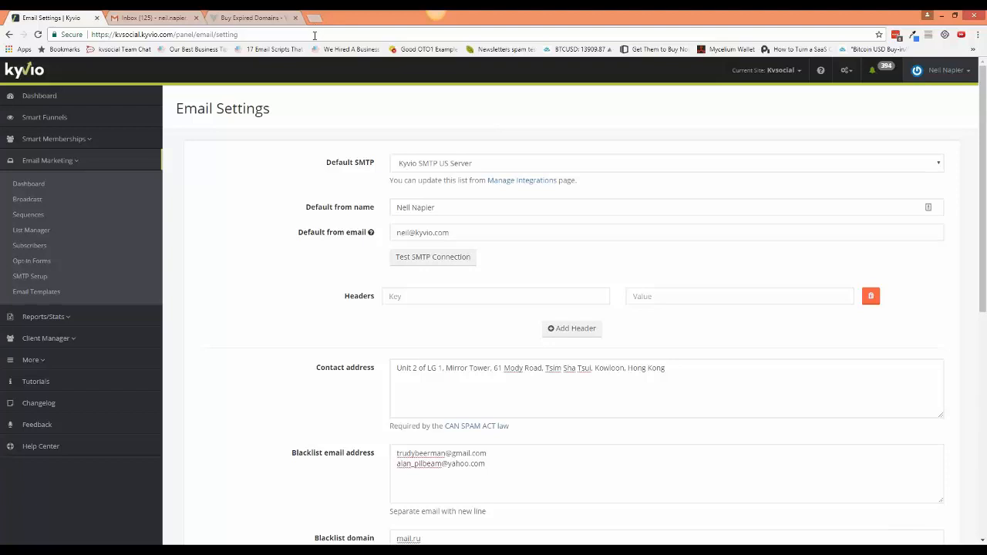
# Look through the available default SMTP servers, leaving Kyvio SMTP US Server selected.
pyautogui.click(420, 166)
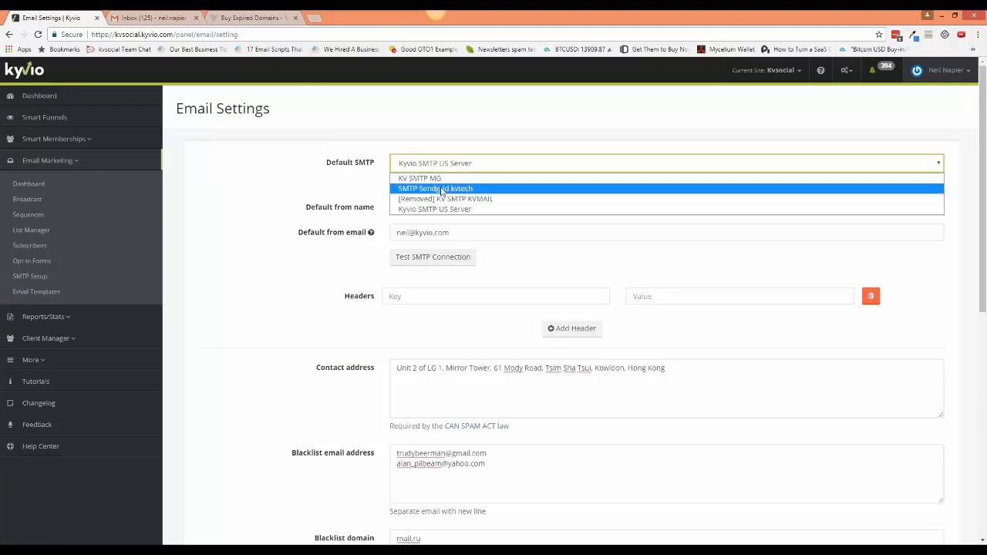
pyautogui.press('Up')
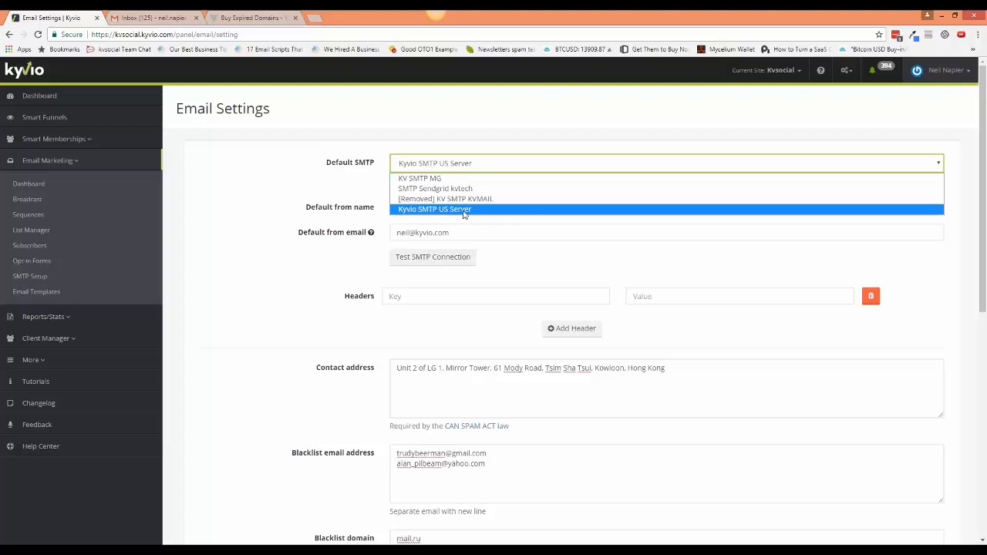
pyautogui.click(366, 197)
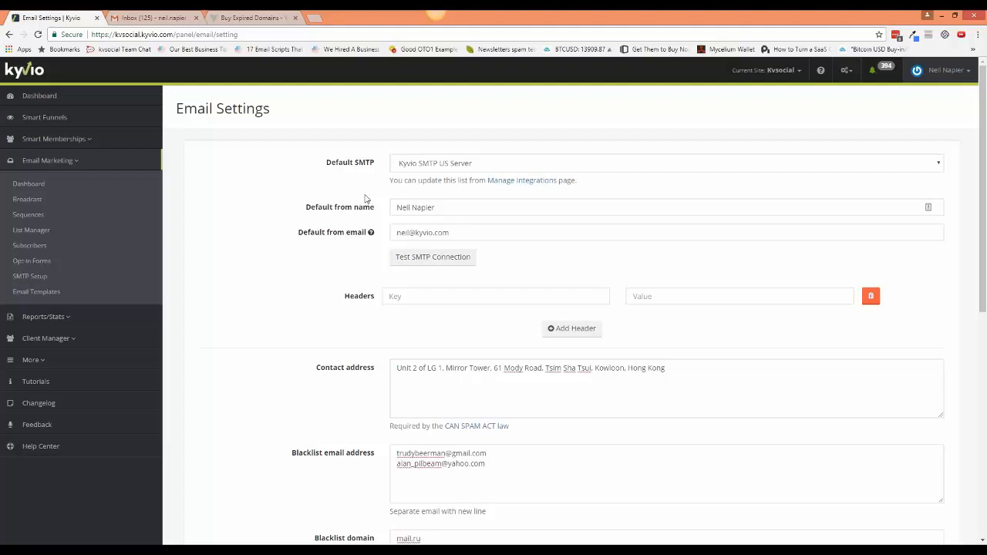
# Open smtp.com in a new tab and examine its pricing plans up to 1,000,000 emails per month.
pyautogui.hotkey('ctrl', 't')
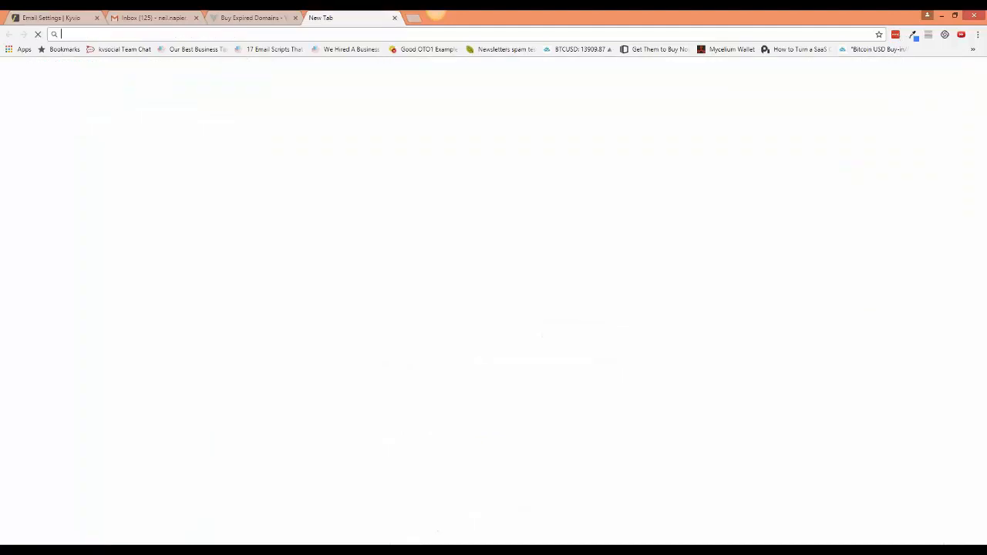
pyautogui.write('smtp.com')
pyautogui.press('Return')
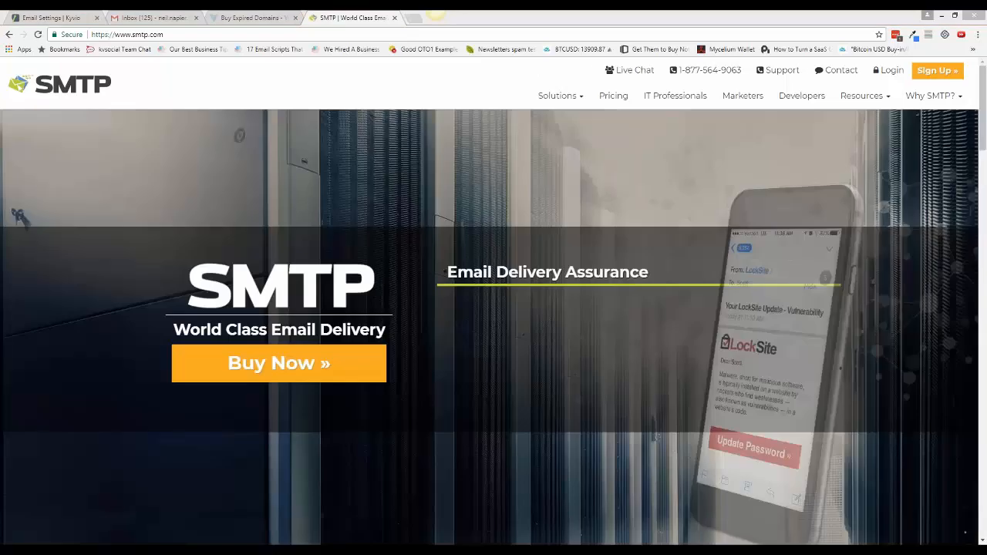
pyautogui.click(614, 95)
pyautogui.scroll(-2, 493, 309)
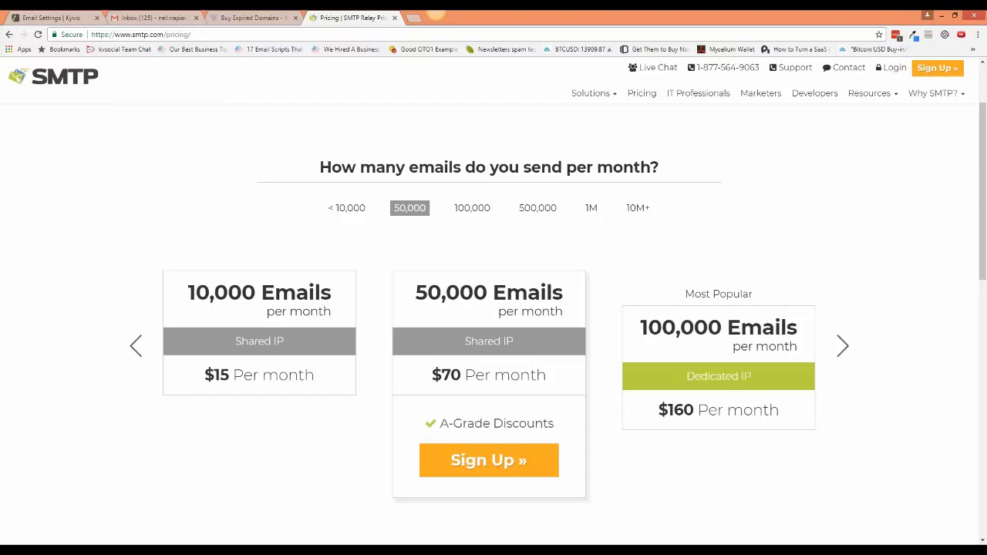
pyautogui.click(843, 347)
pyautogui.click(843, 347)
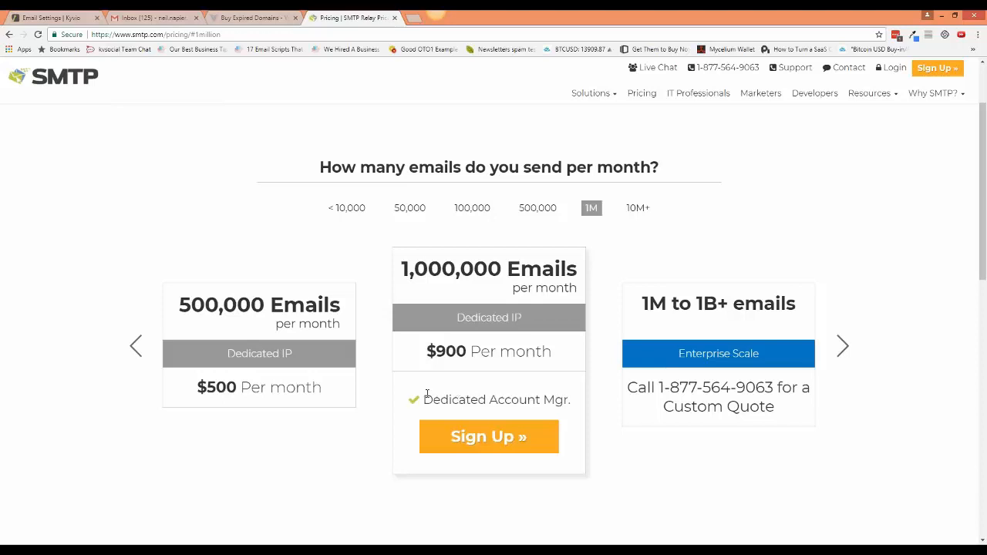
pyautogui.click(50, 16)
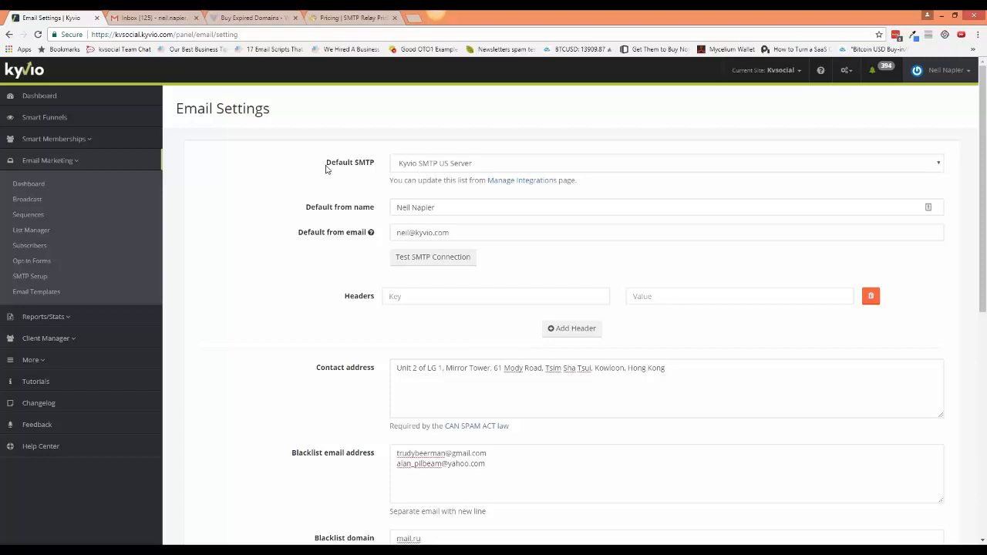
pyautogui.moveTo(327, 162); pyautogui.dragTo(370, 168)
pyautogui.click(371, 170)
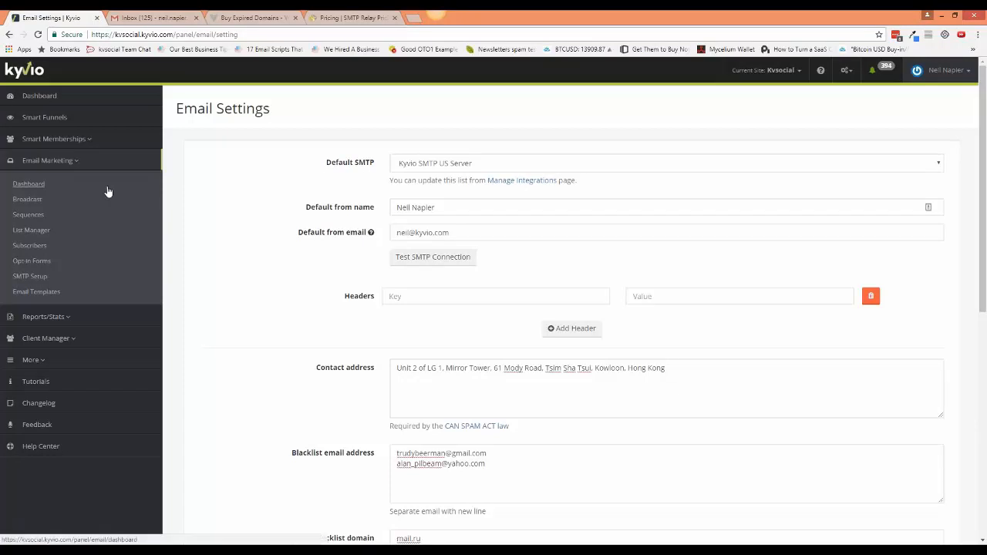
# Create a new list in the List Manager named cu_flowtraffic_main, keeping the default from name and from email address.
pyautogui.click(49, 233)
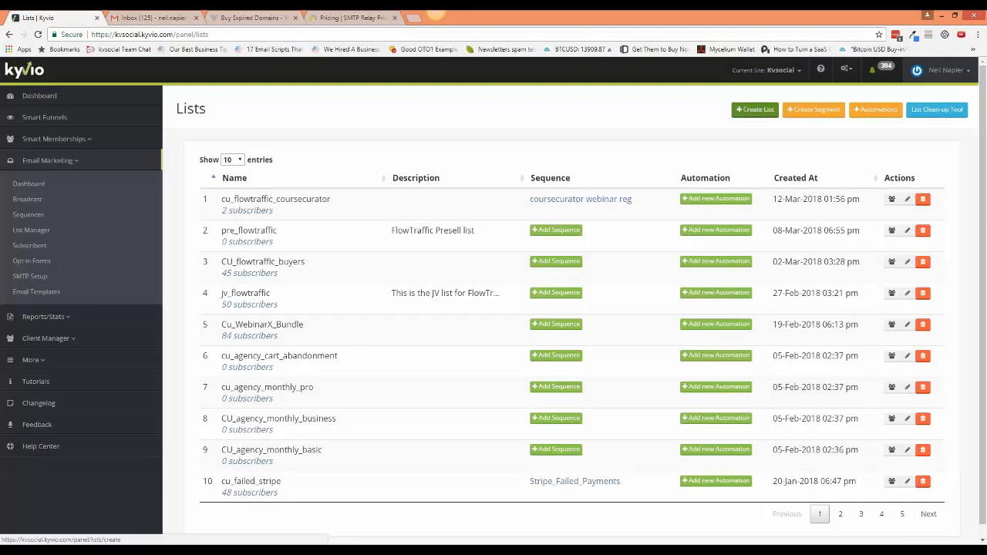
pyautogui.click(737, 115)
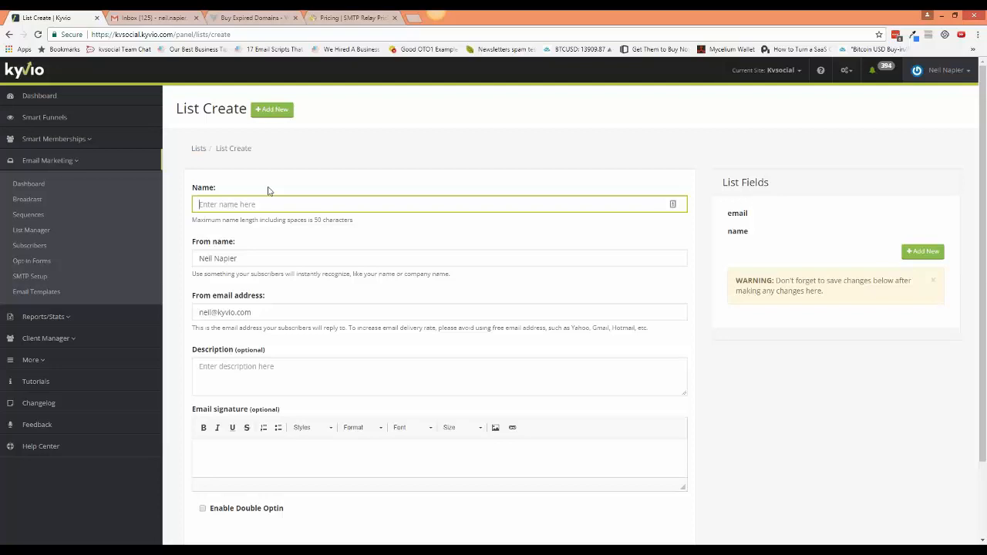
pyautogui.write('cu_flowtraffic_main')
pyautogui.click(255, 262)
pyautogui.click(260, 313)
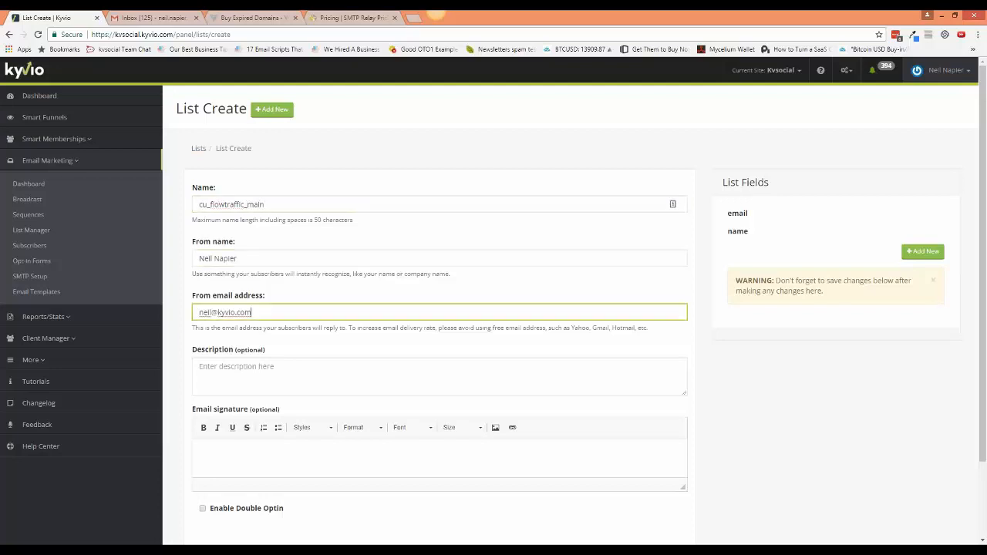
# Set the list description to "Customers who bought FlowTraffic main offer" and place the cursor in the empty email signature.
pyautogui.click(282, 368)
pyautogui.write('Customers')
pyautogui.write(' have')
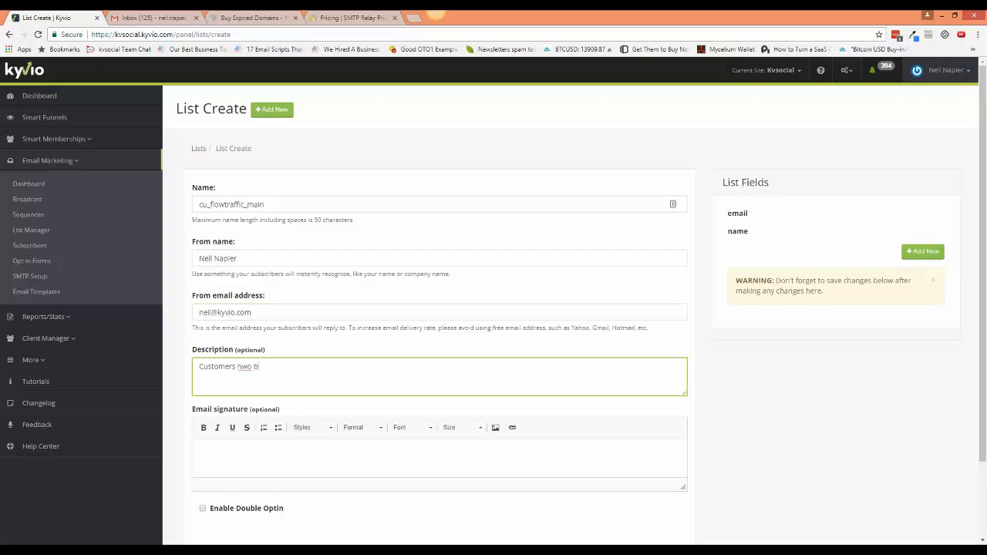
pyautogui.hotkey('ctrl', 'BackSpace')
pyautogui.write('who boun')
pyautogui.write('ht FlowTraffic main offer')
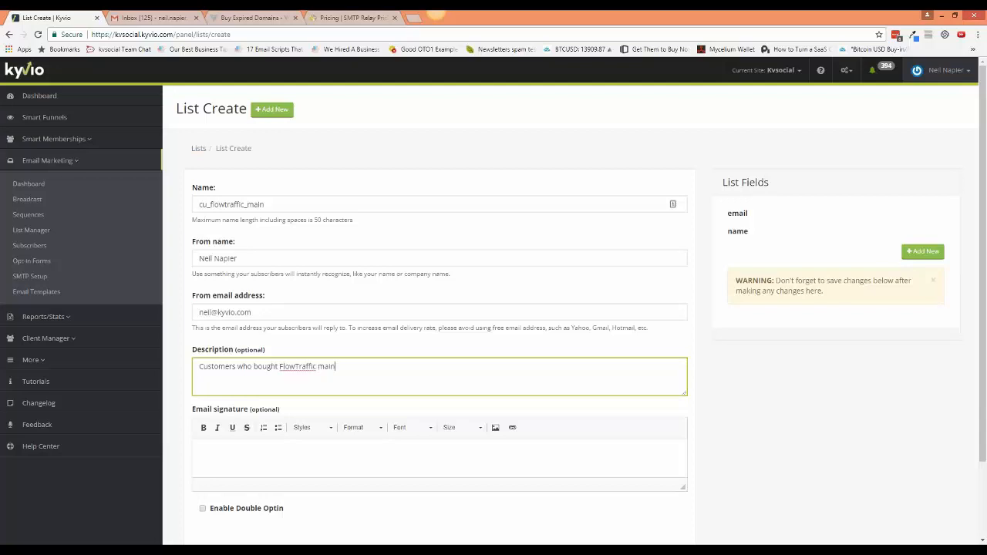
pyautogui.scroll(-1, 283, 345)
pyautogui.scroll(-1, 284, 349)
pyautogui.click(278, 351)
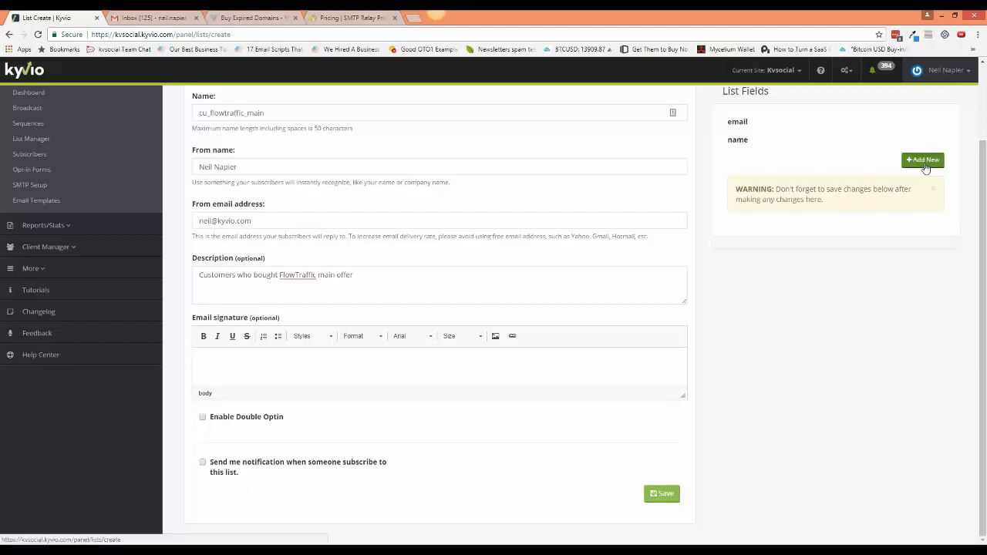
# Add a custom list field with the display name "date of birth" and a short key, and save the list.
pyautogui.click(926, 164)
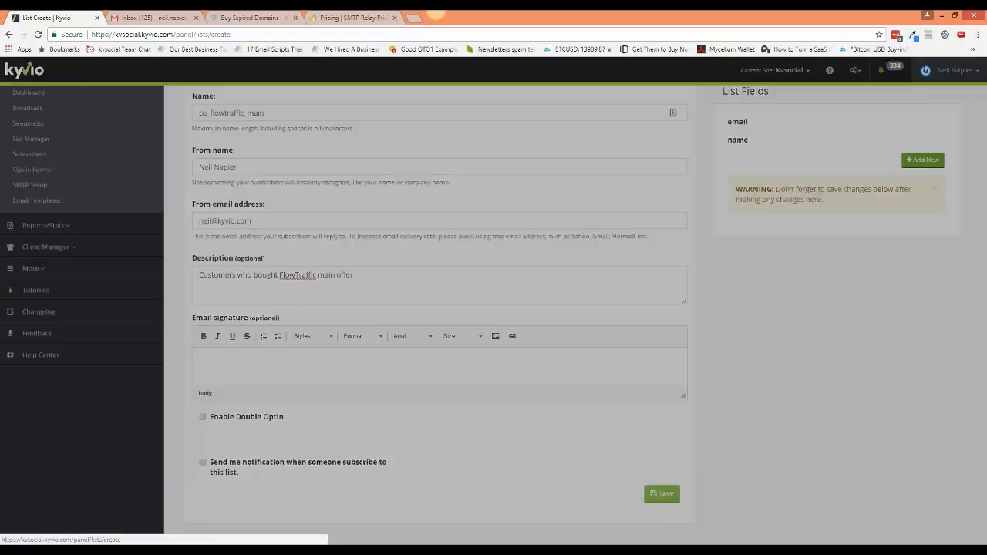
pyautogui.write('dateofb')
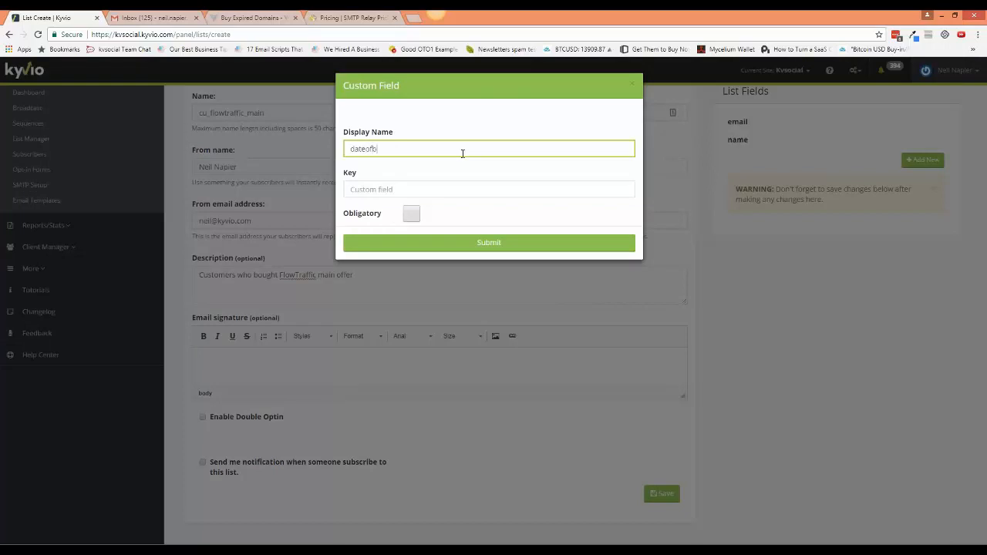
pyautogui.hotkey('ctrl', 'a')
pyautogui.write('date of birth')
pyautogui.press('Tab')
pyautogui.write('d')
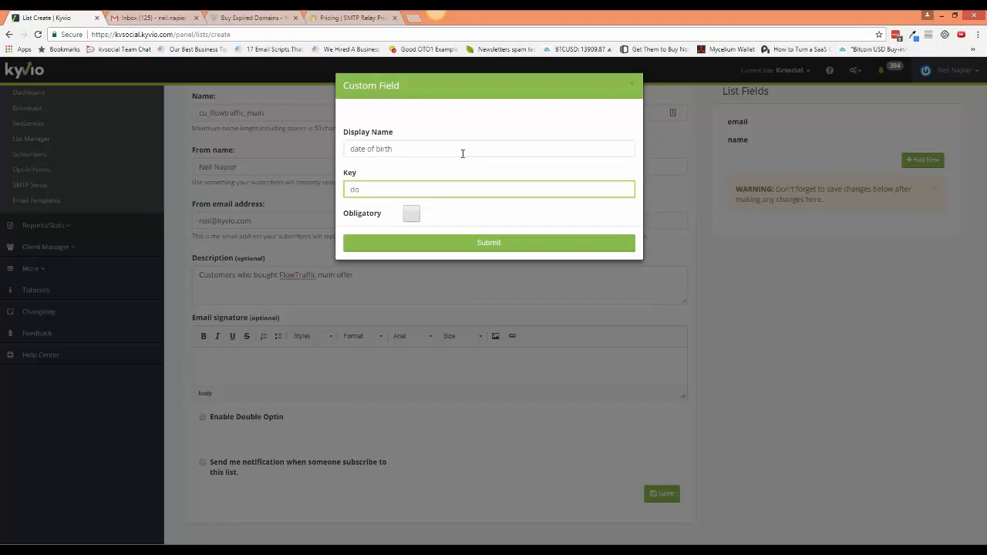
pyautogui.click(411, 214)
pyautogui.click(411, 215)
pyautogui.click(467, 244)
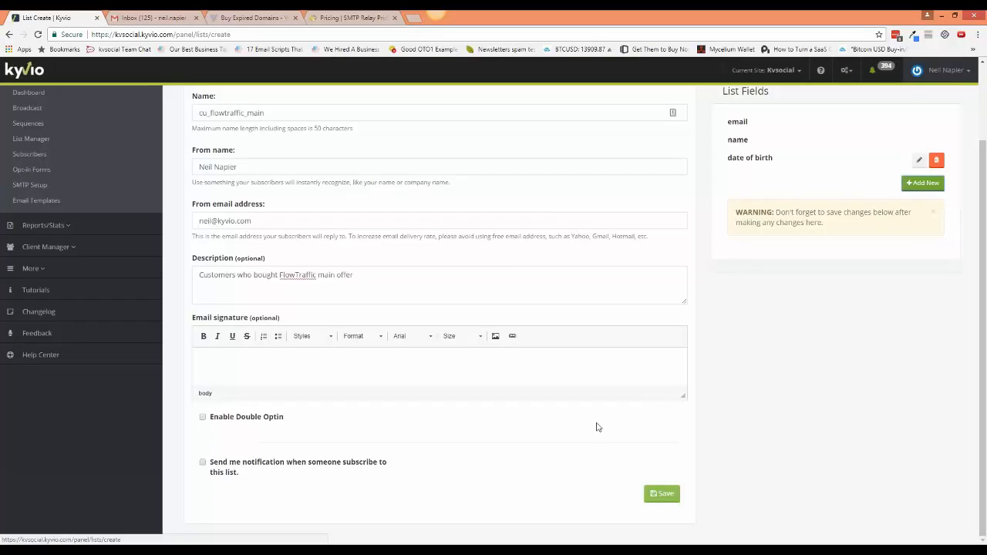
pyautogui.click(661, 496)
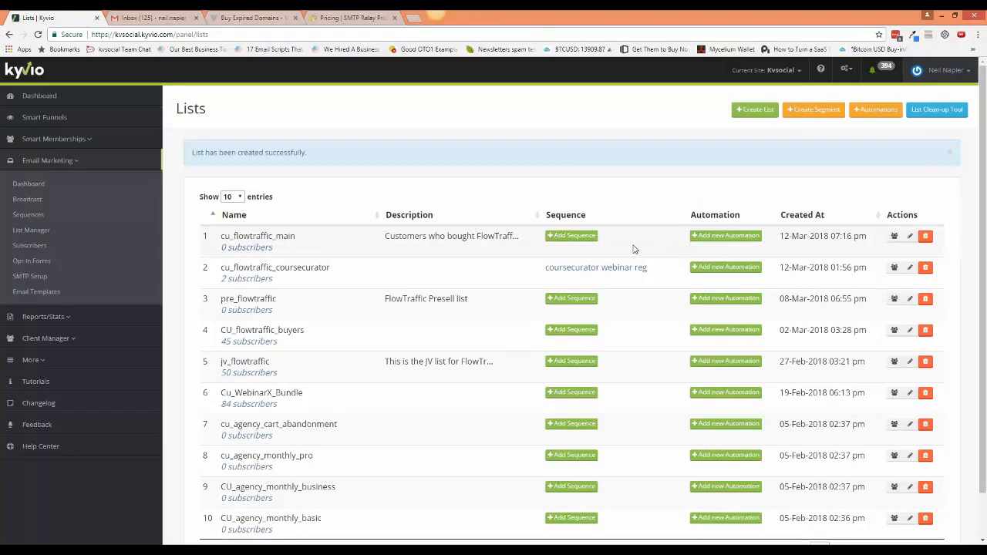
# Open the subscribers of cu_flowtraffic_main and highlight the count of subscribers created.
pyautogui.click(896, 238)
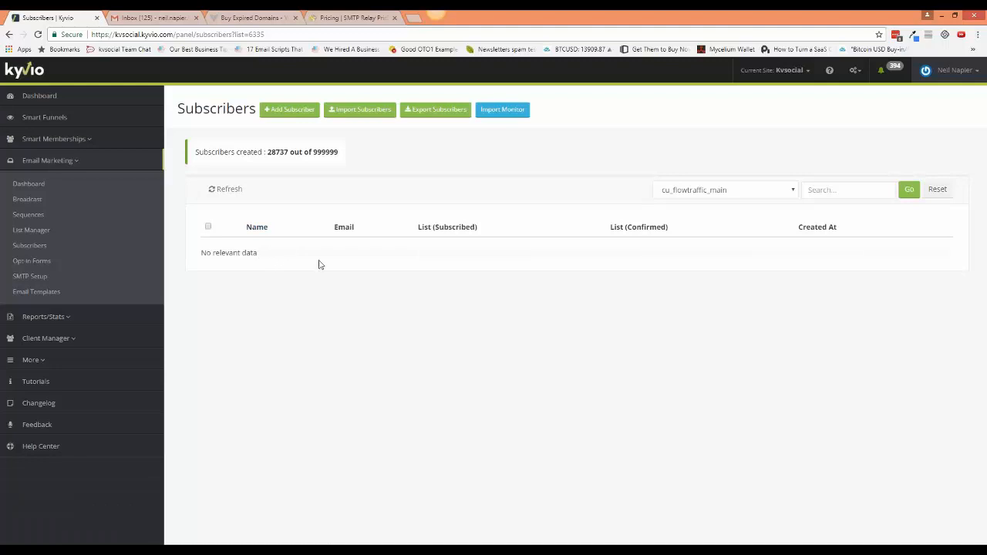
pyautogui.moveTo(266, 152); pyautogui.dragTo(342, 154)
pyautogui.click(315, 225)
# Start adding a new subscriber and fill in the subscriber's full name and email address.
pyautogui.click(297, 110)
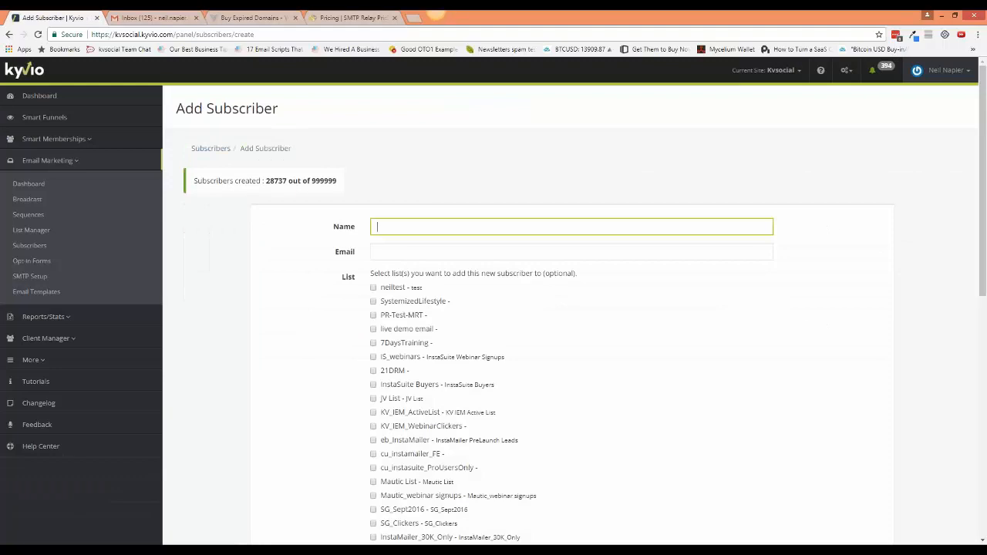
pyautogui.write('Neil Napier')
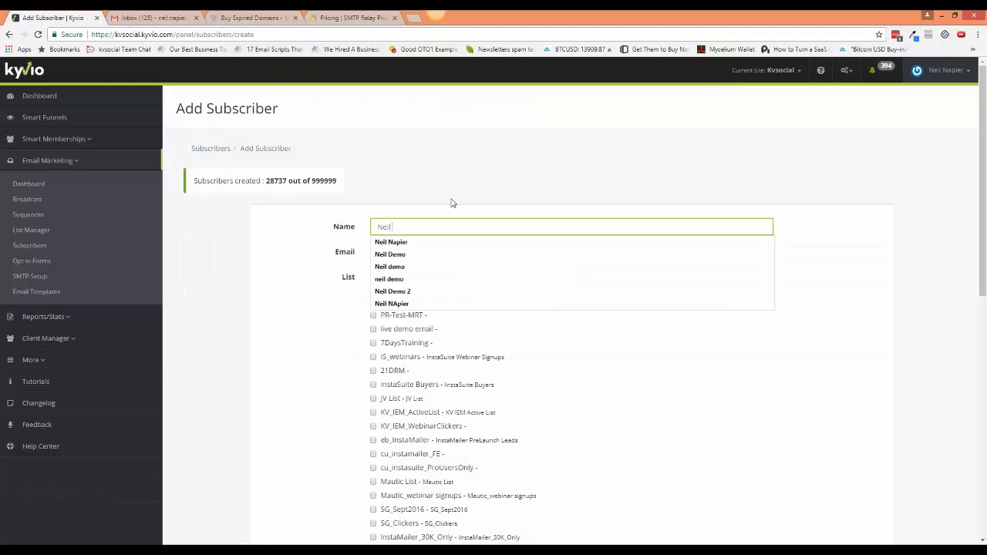
pyautogui.press('Tab')
pyautogui.write('neil')
pyautogui.press('Down')
pyautogui.press('Down')
pyautogui.press('Down')
pyautogui.press('Down')
pyautogui.press('Return')
# Assign the new subscriber to the cu_flowtraffic_main list.
pyautogui.scroll(-1, 444, 327)
pyautogui.scroll(-5, 444, 327)
pyautogui.click(373, 460)
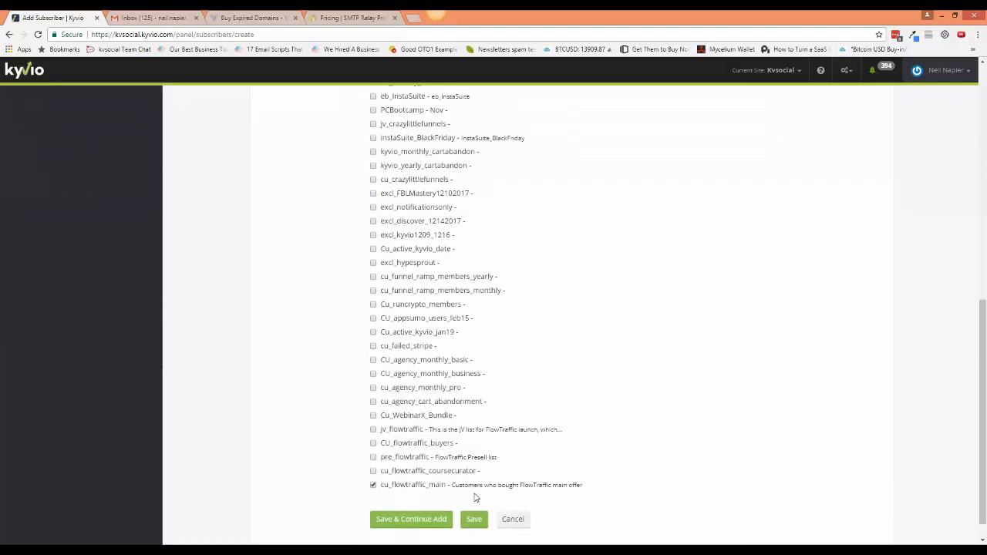
# Leave the new subscriber's date of birth field empty and save the subscriber.
pyautogui.scroll(5, 480, 438)
pyautogui.scroll(1, 463, 370)
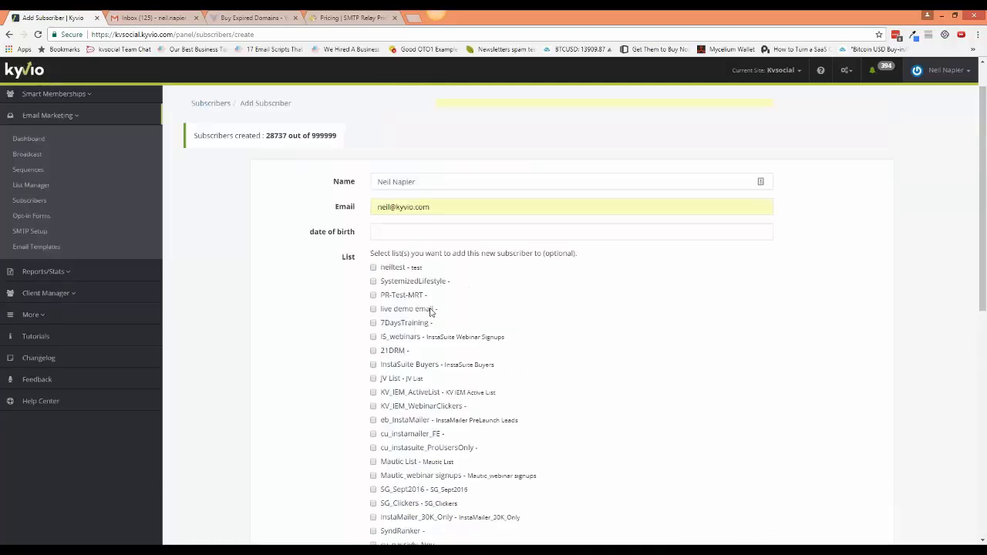
pyautogui.click(395, 232)
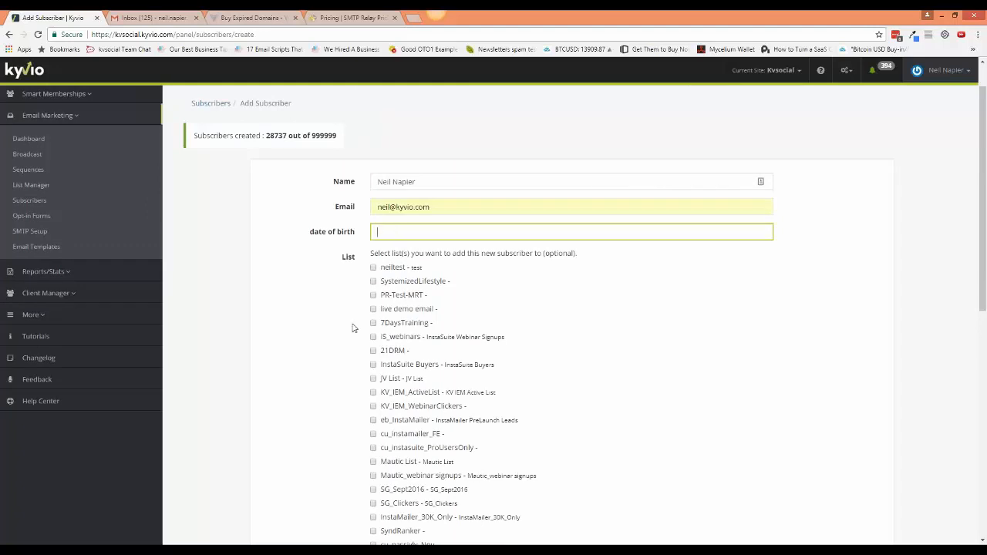
pyautogui.scroll(-1, 353, 329)
pyautogui.scroll(-15, 347, 336)
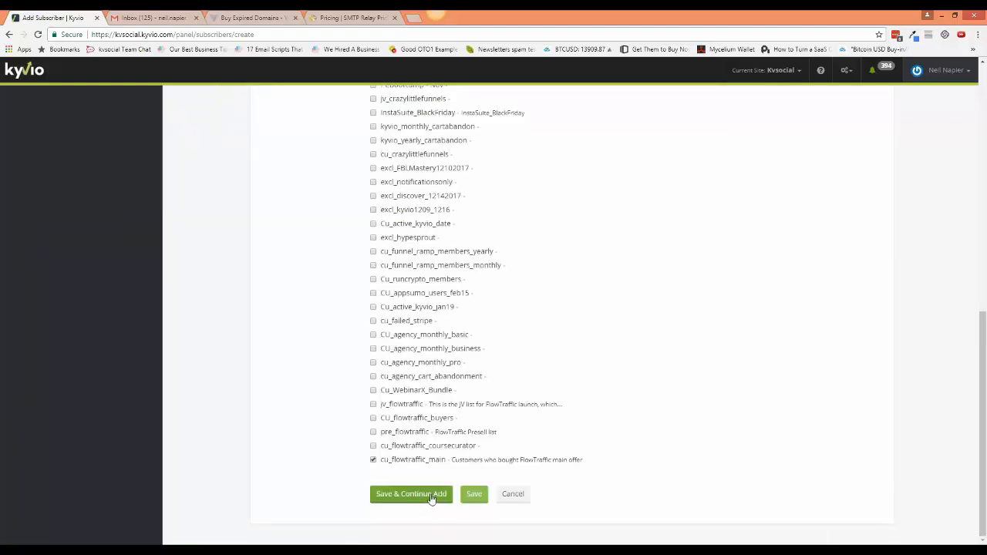
pyautogui.click(474, 494)
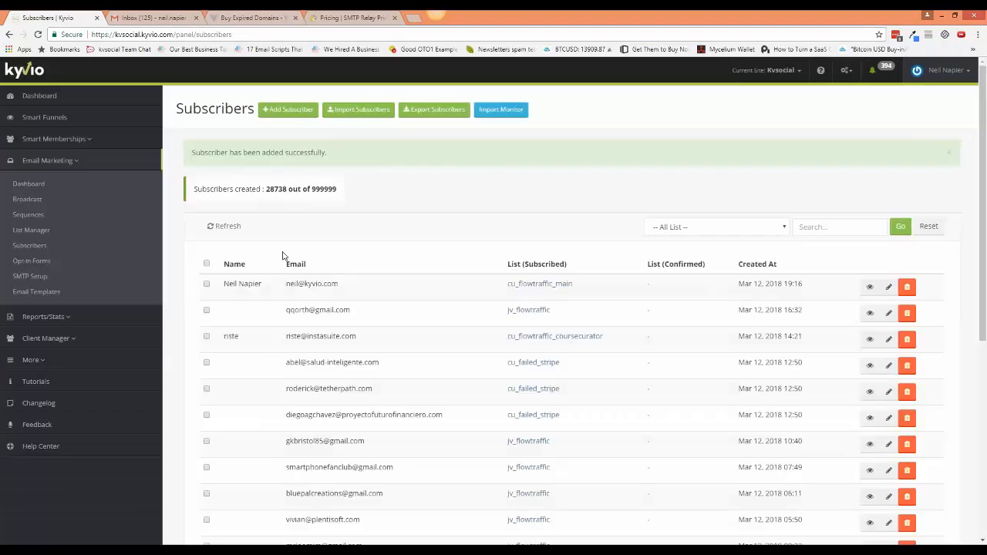
# View the cu_flowtraffic_main list settings from the new subscriber's row and close them.
pyautogui.click(517, 289)
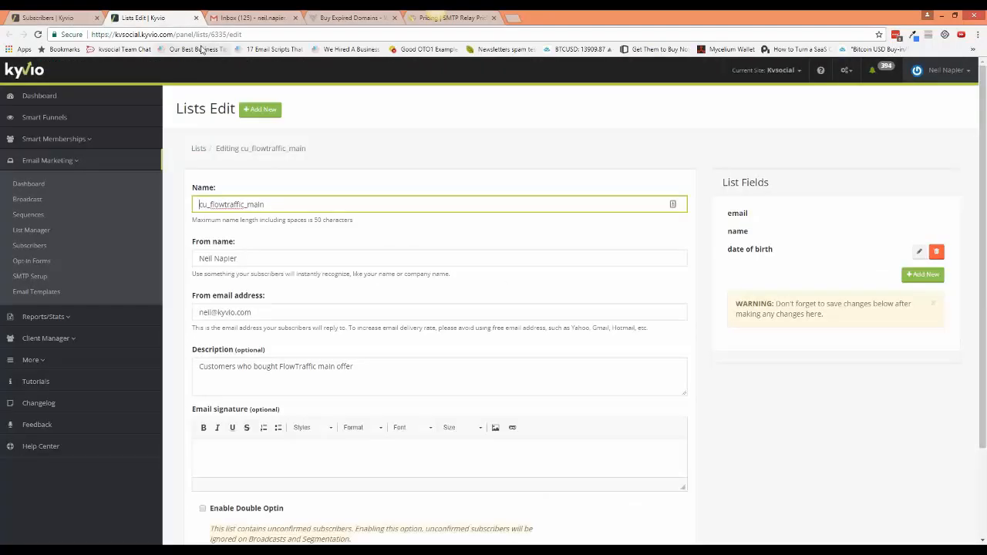
pyautogui.click(196, 17)
# Open the subscriber import and review the Manual and Upload CSV/TXT source types.
pyautogui.click(355, 117)
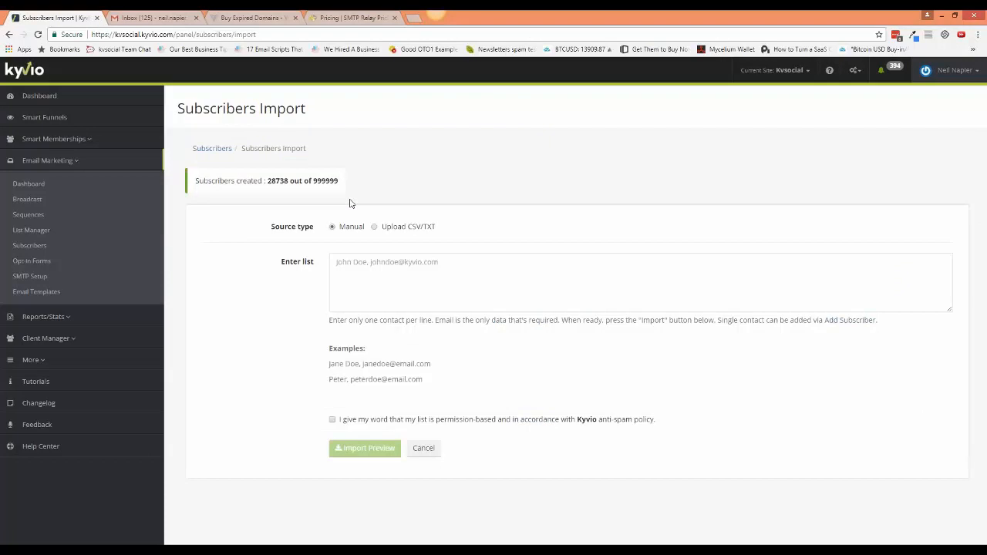
pyautogui.click(352, 265)
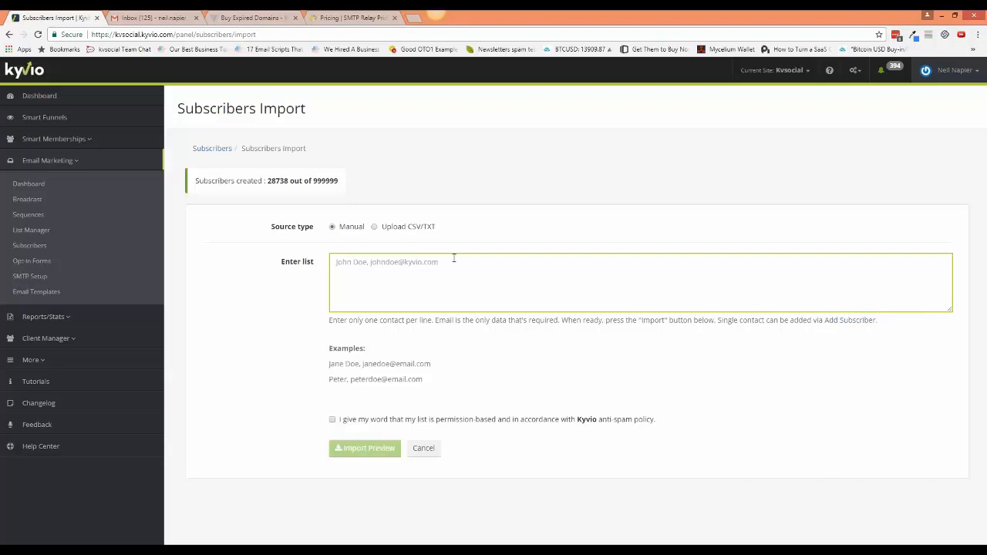
pyautogui.click(374, 229)
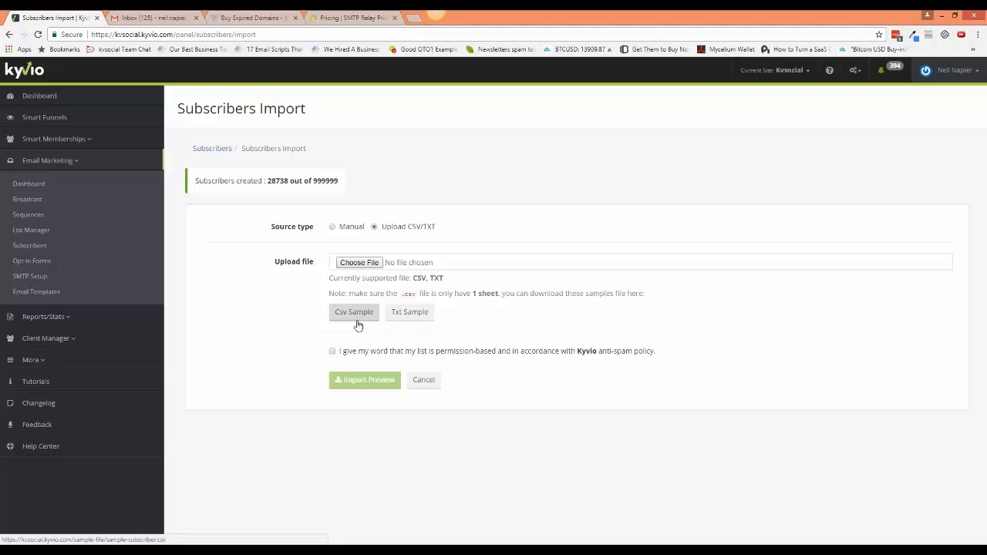
# Accept the permission-based list declaration, try to preview the import without a file, and cancel the import.
pyautogui.click(332, 352)
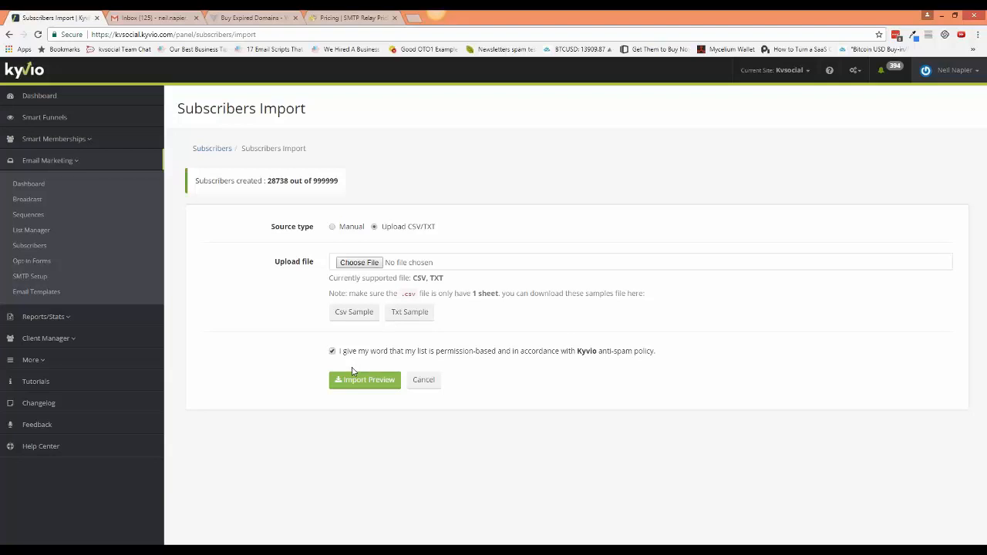
pyautogui.click(354, 381)
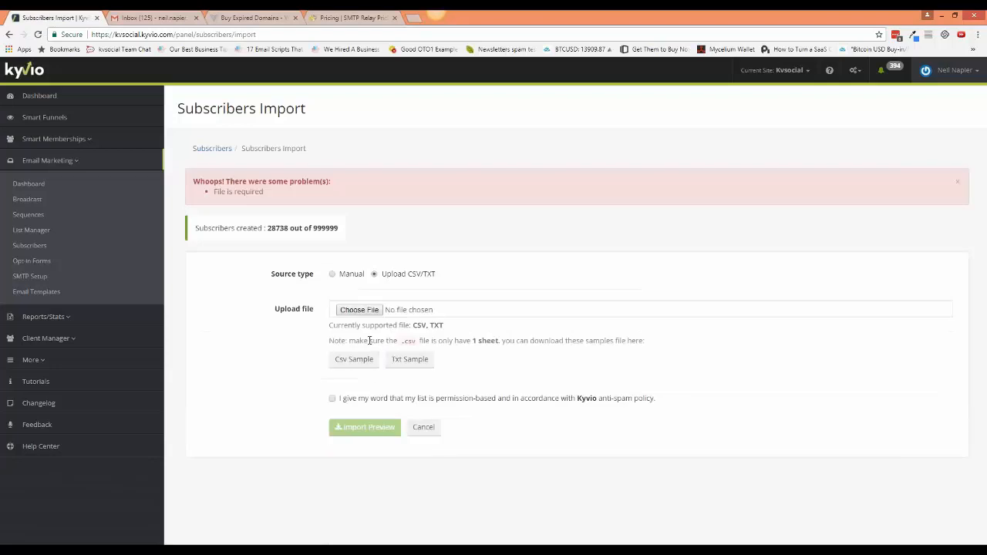
pyautogui.click(423, 426)
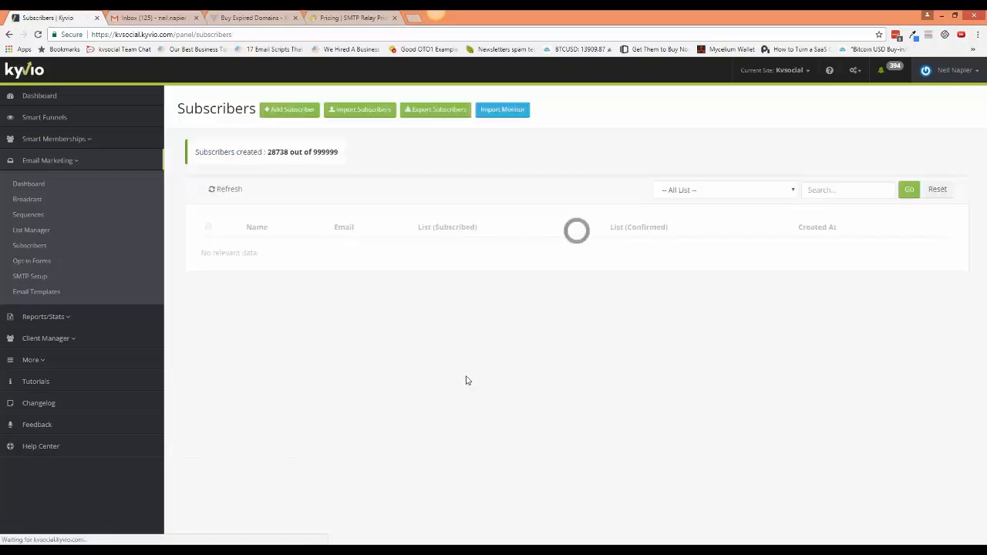
# Try to export the subscribers, browse the available list filters, and return to the subscribers page.
pyautogui.click(439, 111)
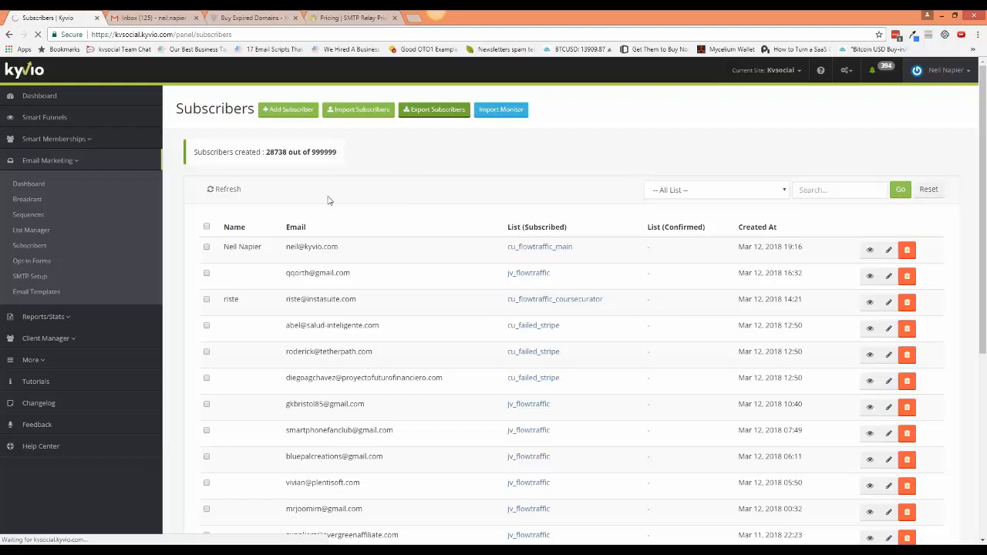
pyautogui.click(764, 194)
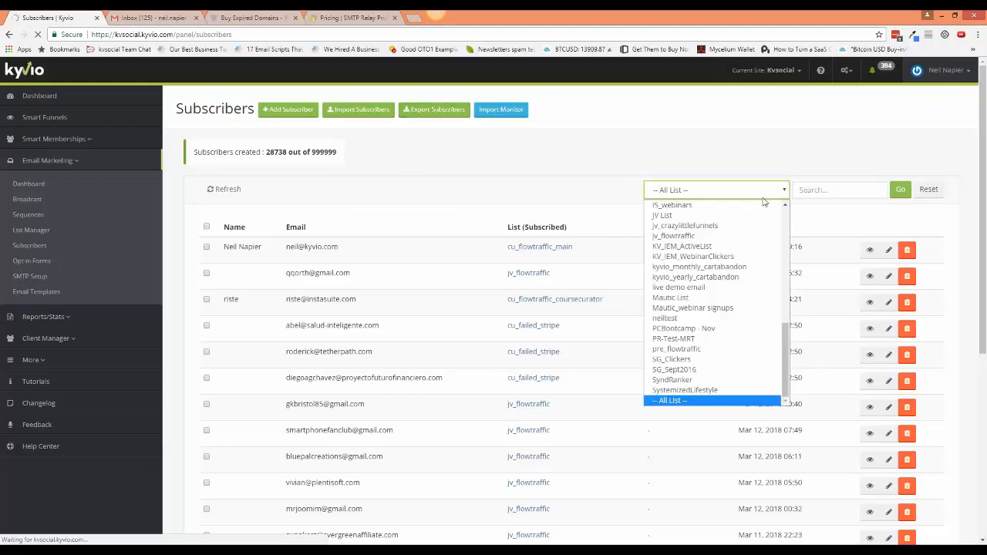
pyautogui.scroll(10, 790, 327)
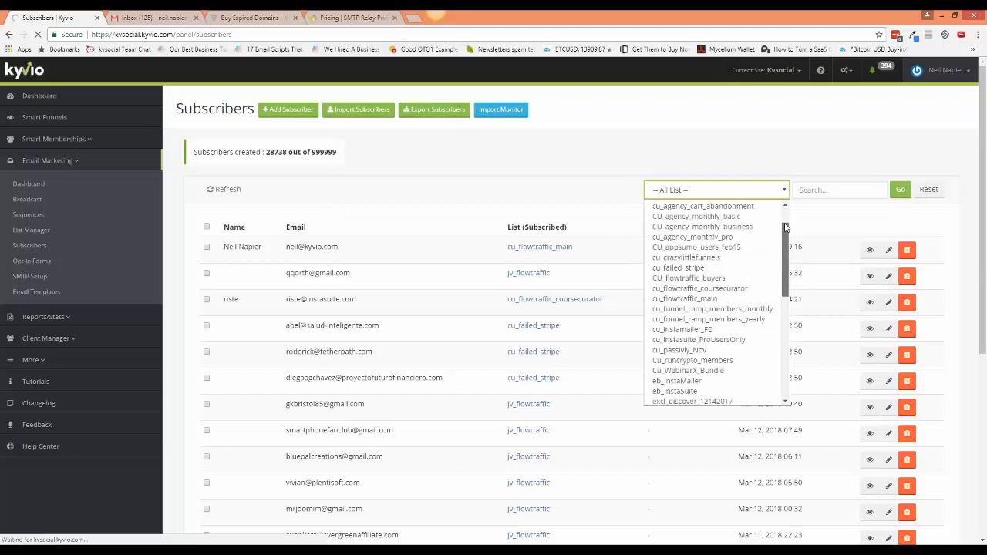
pyautogui.scroll(2, 786, 280)
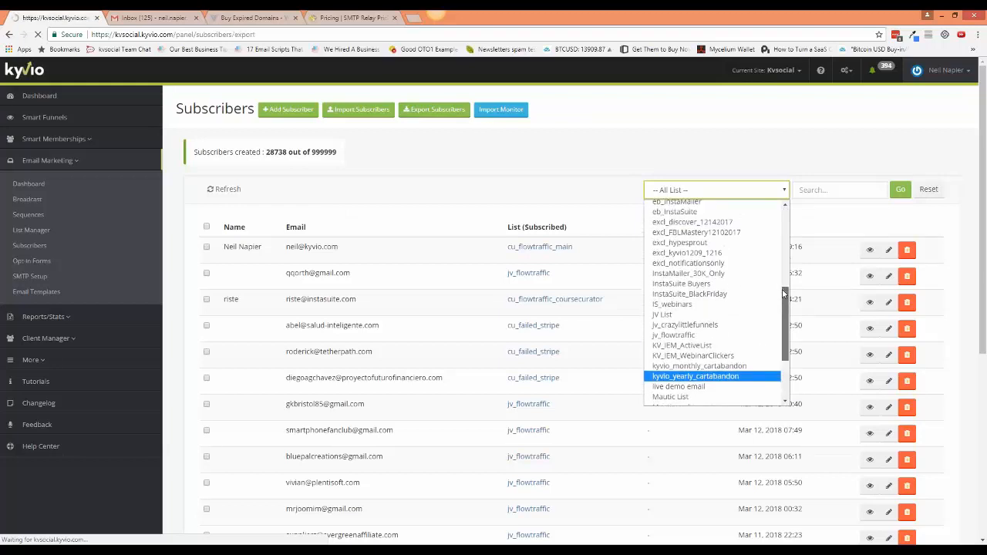
pyautogui.click(10, 35)
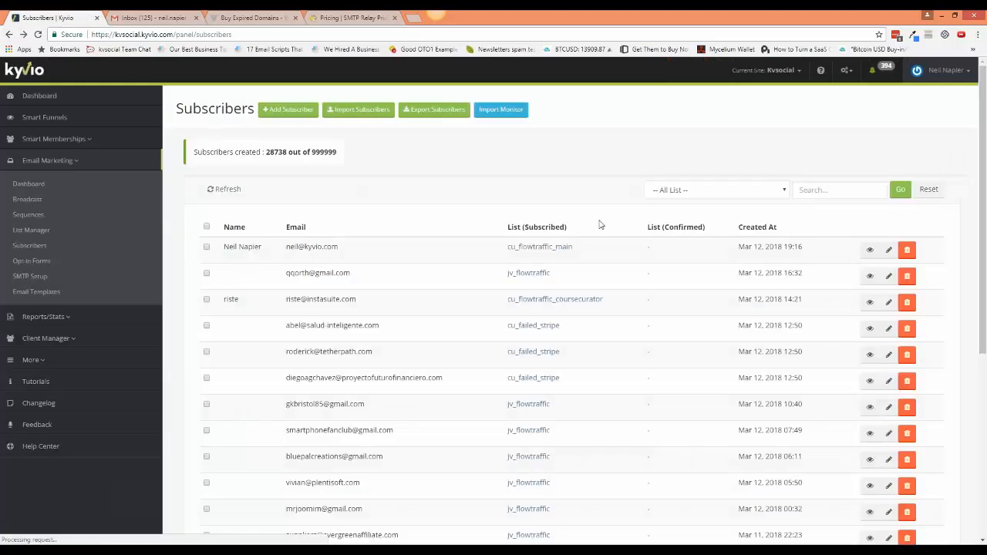
# Filter the subscribers by the PCBootcamp - Nov list and examine their subscribed and confirmed lists.
pyautogui.click(695, 191)
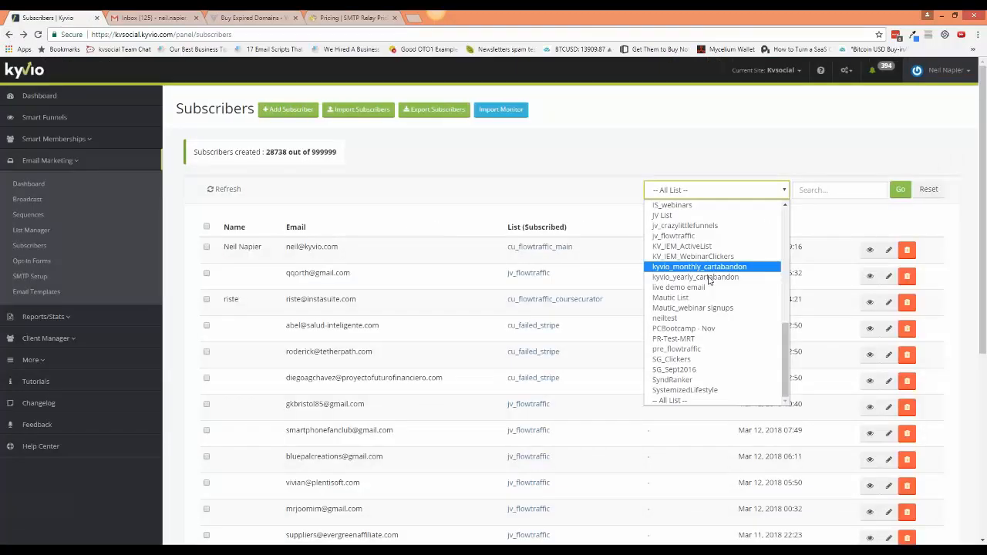
pyautogui.click(705, 329)
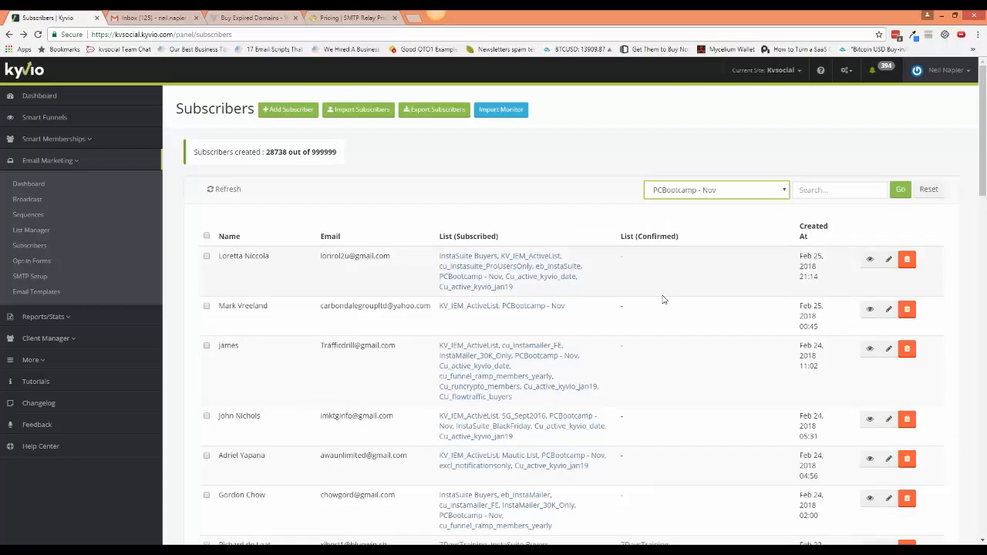
pyautogui.scroll(-3, 661, 298)
pyautogui.scroll(-5, 660, 298)
pyautogui.scroll(5, 486, 298)
pyautogui.scroll(-1, 283, 355)
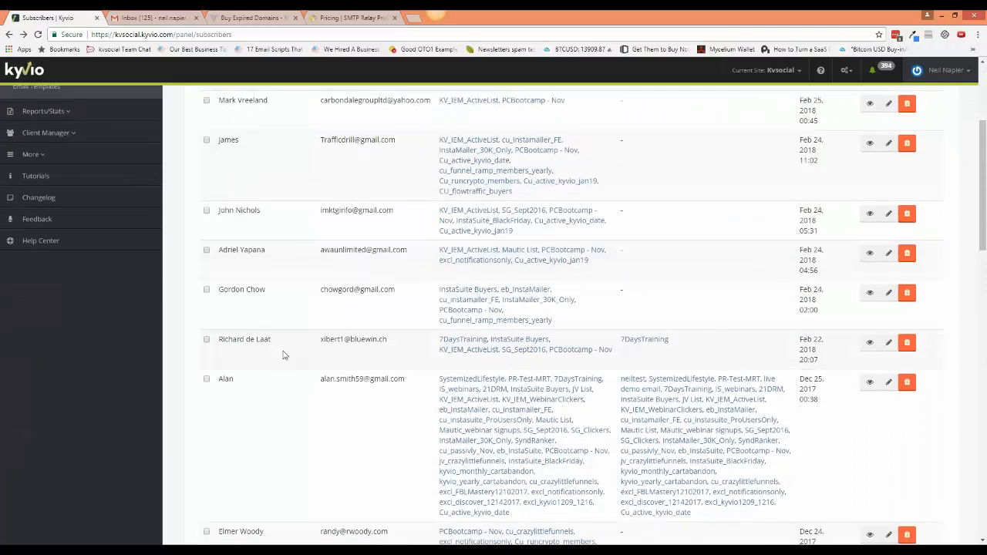
pyautogui.scroll(-1, 236, 385)
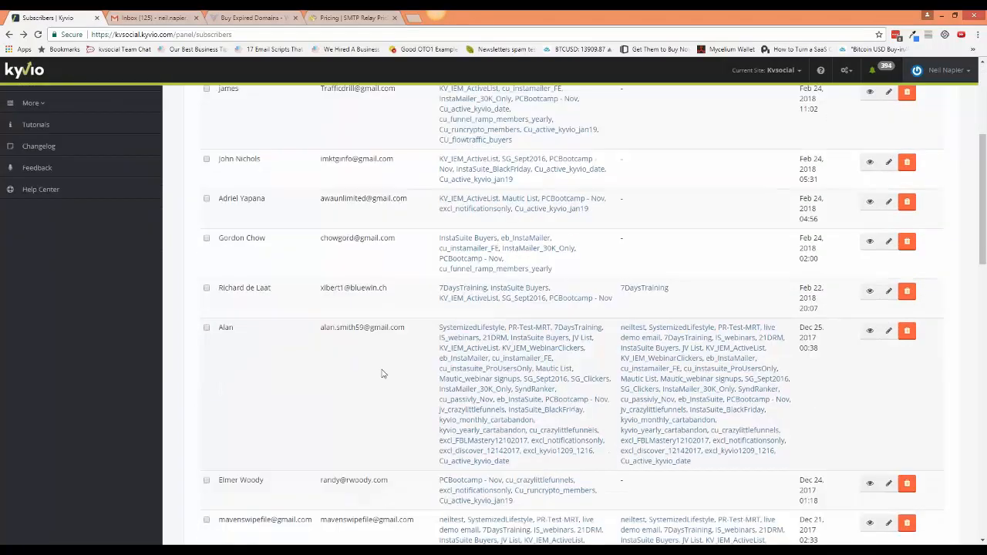
pyautogui.scroll(1, 599, 374)
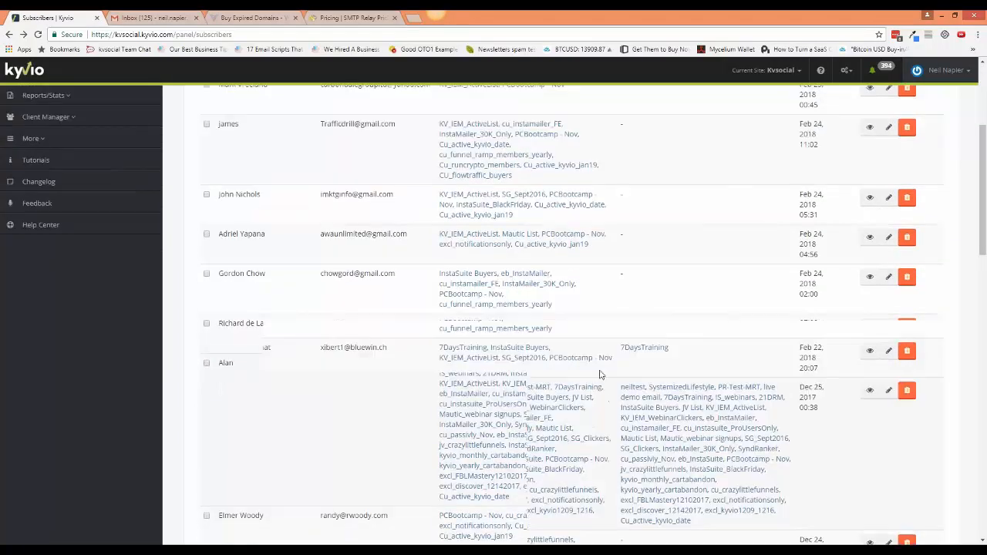
pyautogui.scroll(-1, 600, 375)
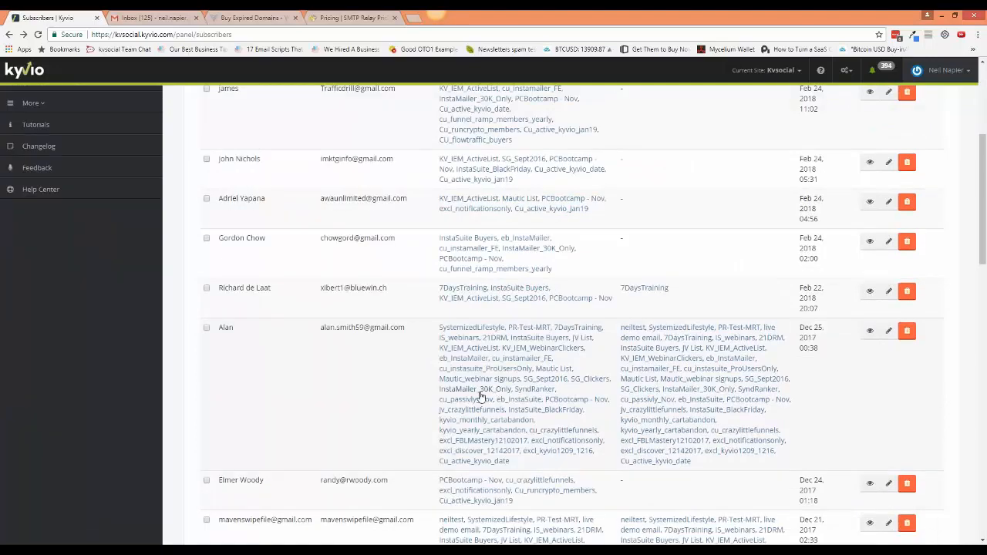
pyautogui.scroll(-2, 481, 395)
pyautogui.scroll(-1, 481, 396)
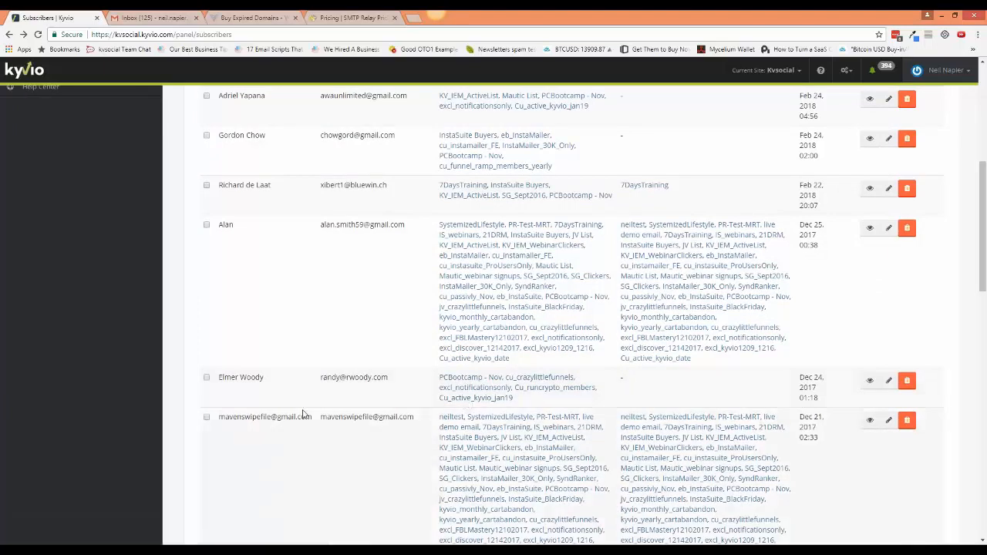
pyautogui.scroll(-2, 304, 414)
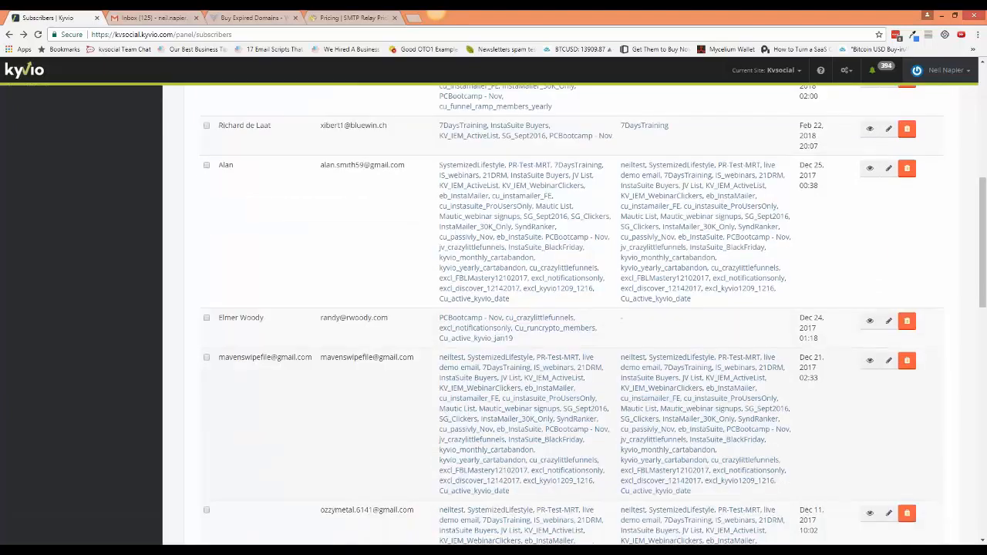
pyautogui.scroll(-6, 849, 428)
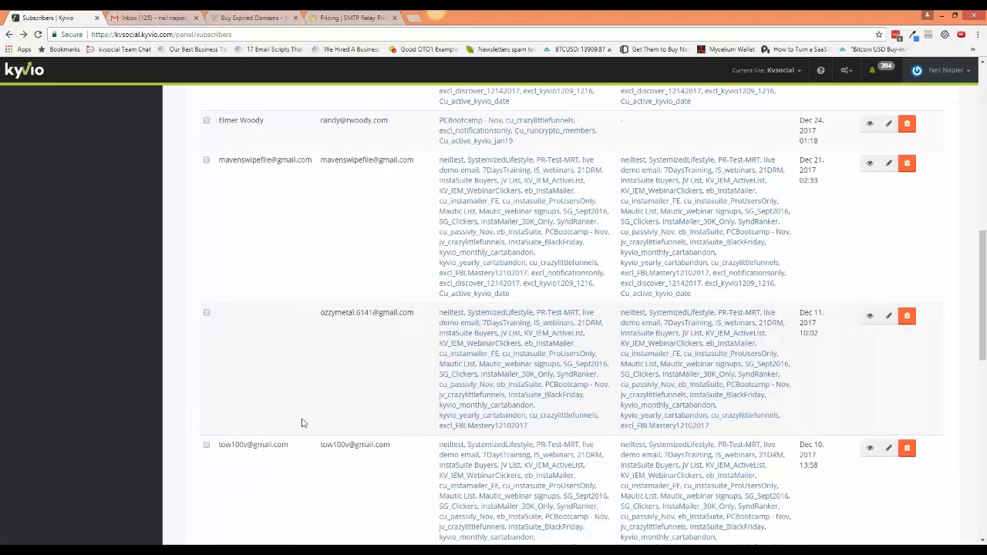
pyautogui.scroll(-1, 302, 423)
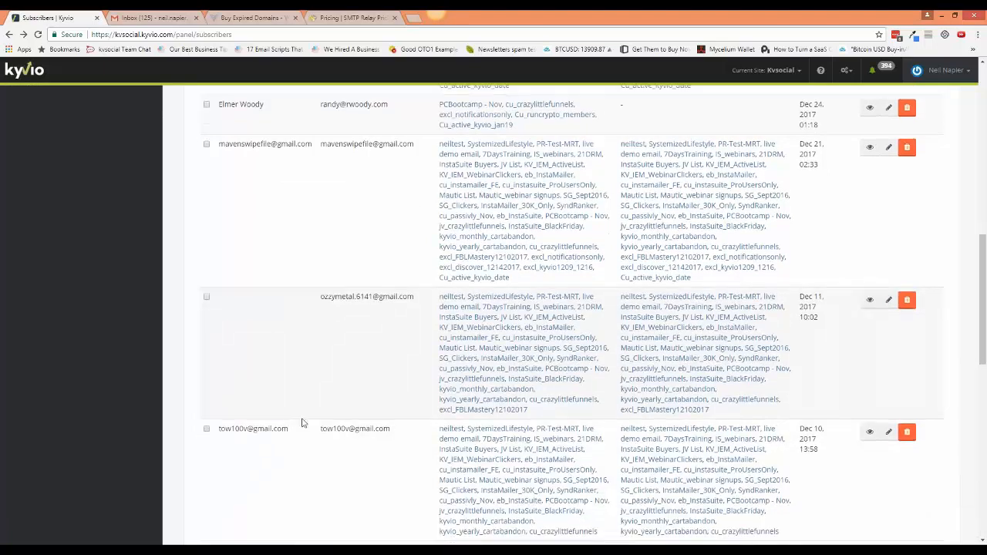
pyautogui.scroll(-1, 302, 423)
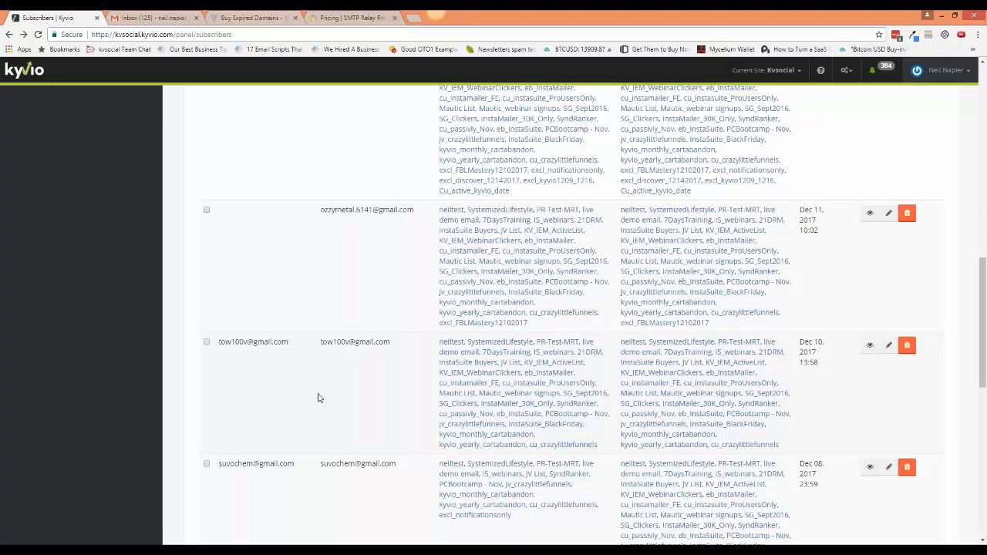
pyautogui.scroll(4, 320, 395)
pyautogui.scroll(1, 323, 394)
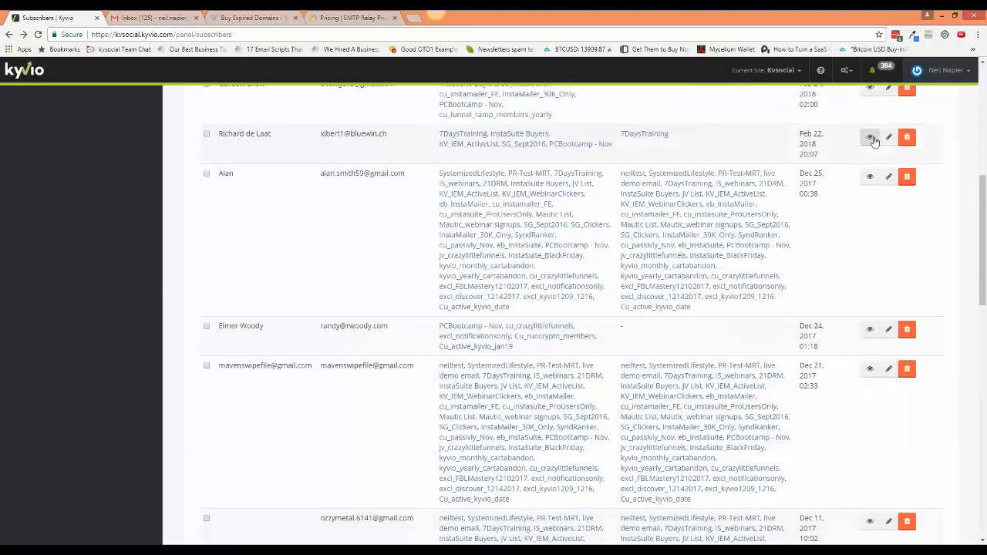
# View the details of the subscriber created on Feb 22, 2018 and close them.
pyautogui.click(870, 139)
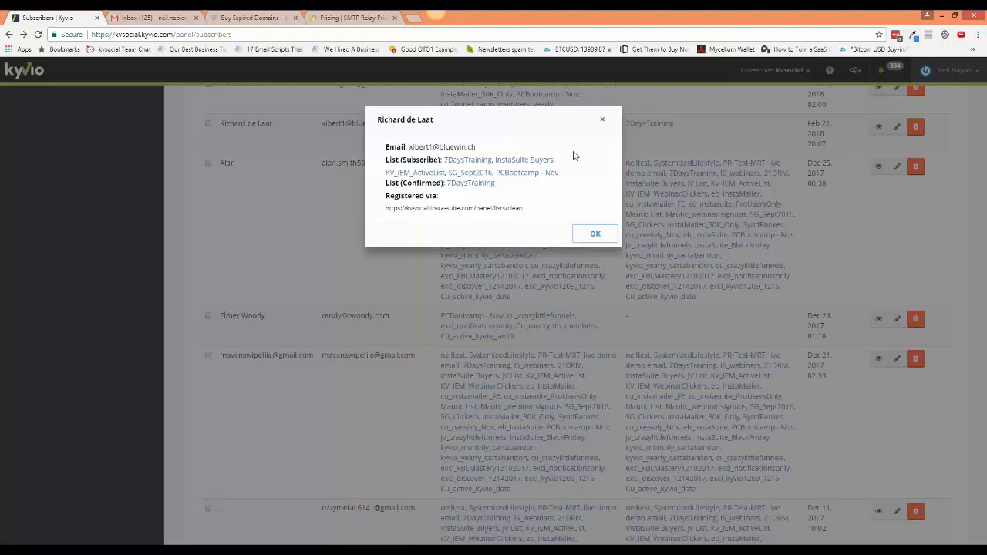
pyautogui.click(604, 123)
pyautogui.scroll(5, 355, 300)
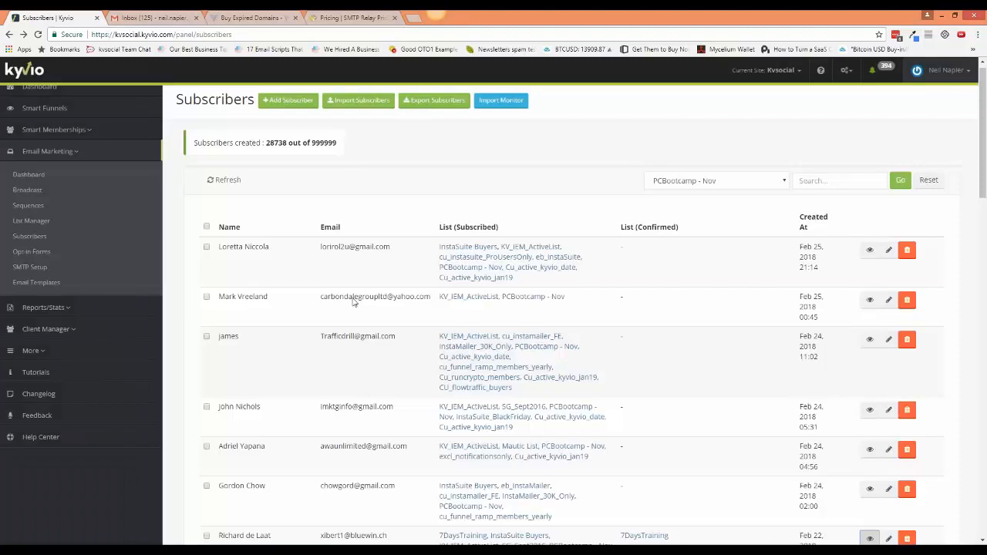
# Review the history of subscriber imports and return to the List Manager.
pyautogui.click(501, 113)
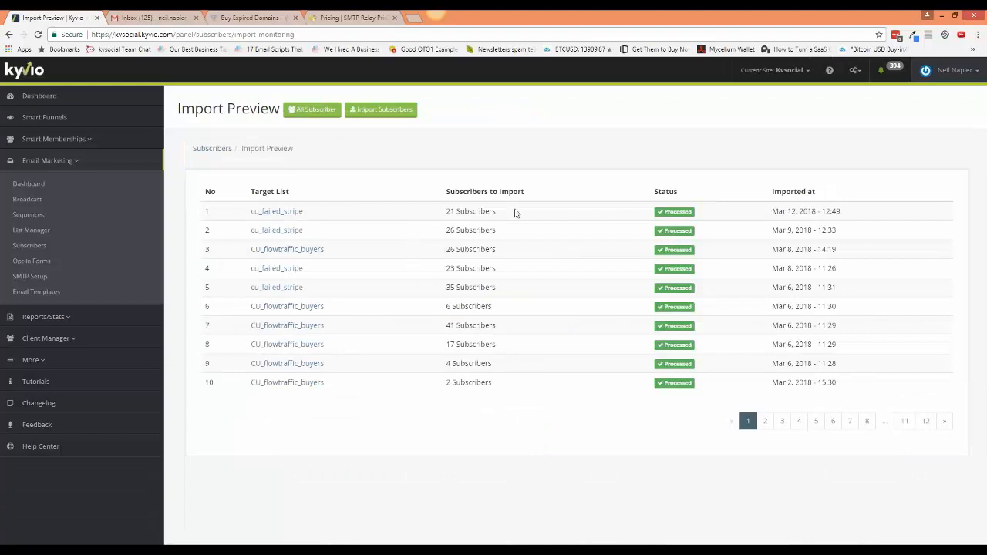
pyautogui.click(31, 231)
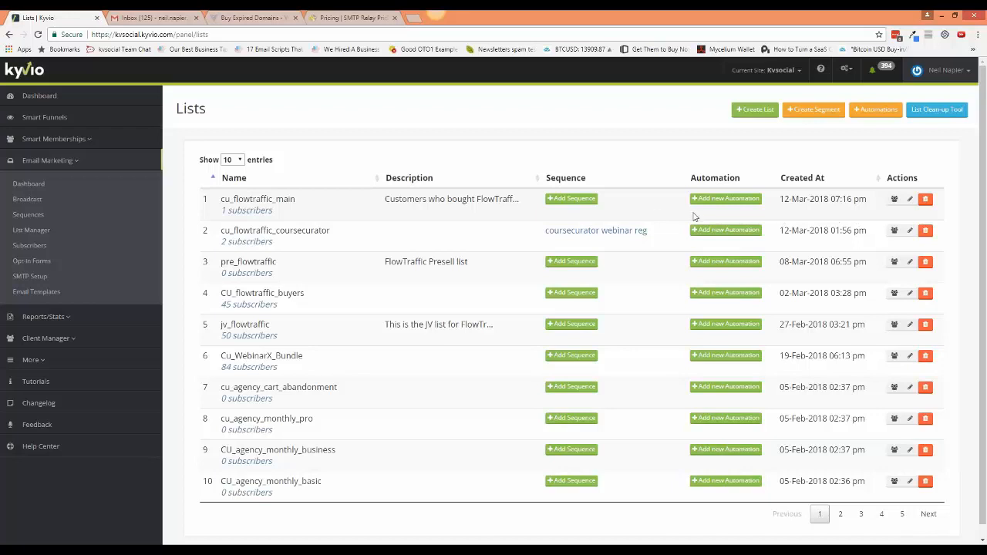
# Start a new sequence for the cu_flowtraffic_main list and name it Welcome_FT.
pyautogui.click(592, 202)
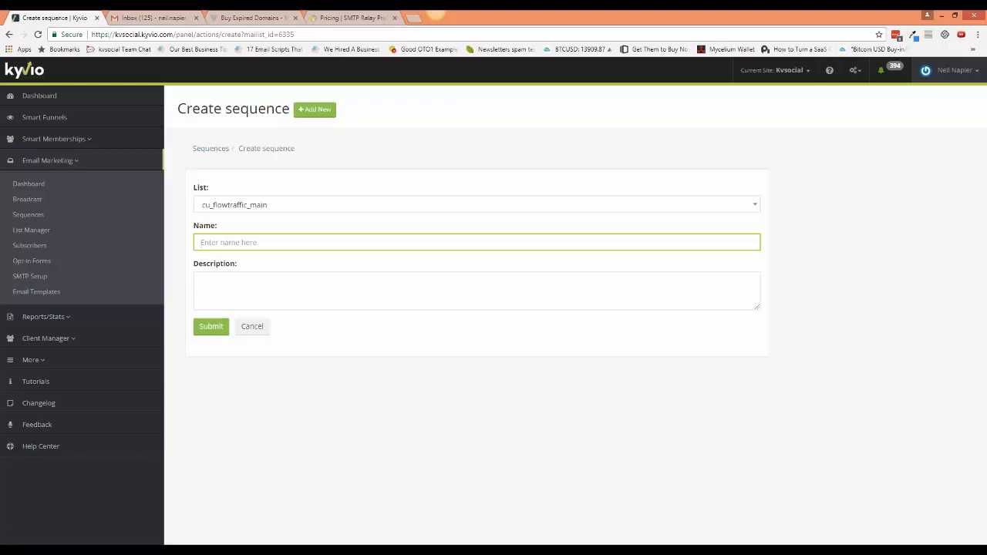
pyautogui.write('Welcome e')
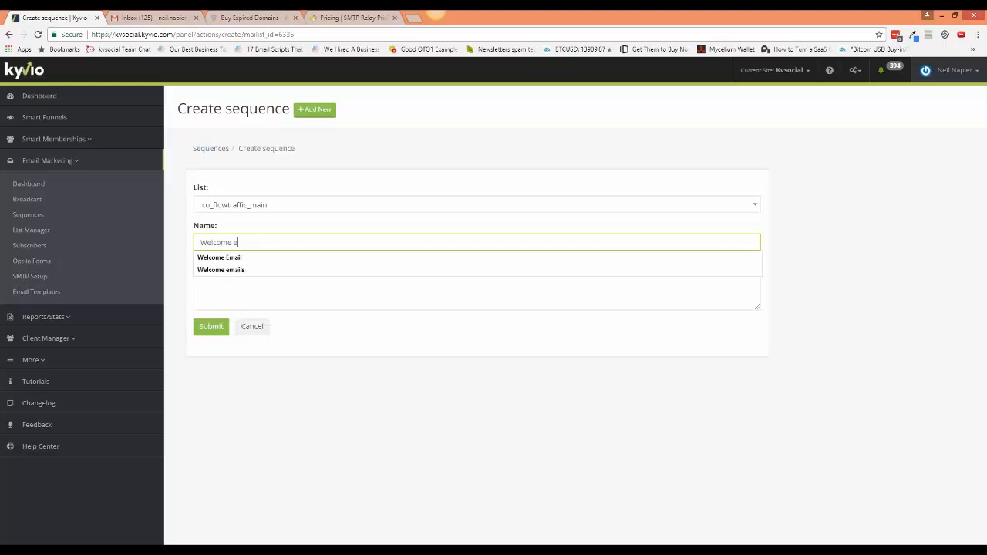
pyautogui.write('mails to')
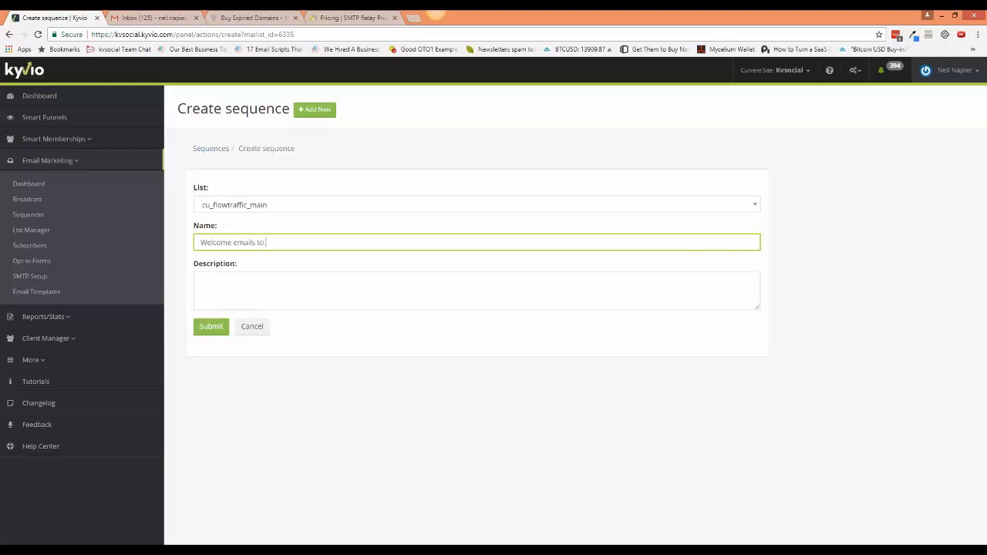
pyautogui.hotkey('ctrl', 'BackSpace')
pyautogui.hotkey('ctrl', 'BackSpace')
pyautogui.press('BackSpace')
pyautogui.write('_seq')
pyautogui.hotkey('ctrl', 'BackSpace')
pyautogui.write('Welcome_fT')
# Set the sequence description to "Welcome to FlowTraffic Customers" and create the sequence.
pyautogui.press('Tab')
pyautogui.write('Welcome to Ky')
pyautogui.press('BackSpace')
pyautogui.press('BackSpace')
pyautogui.write('FlowTraffic Customers')
pyautogui.click(213, 326)
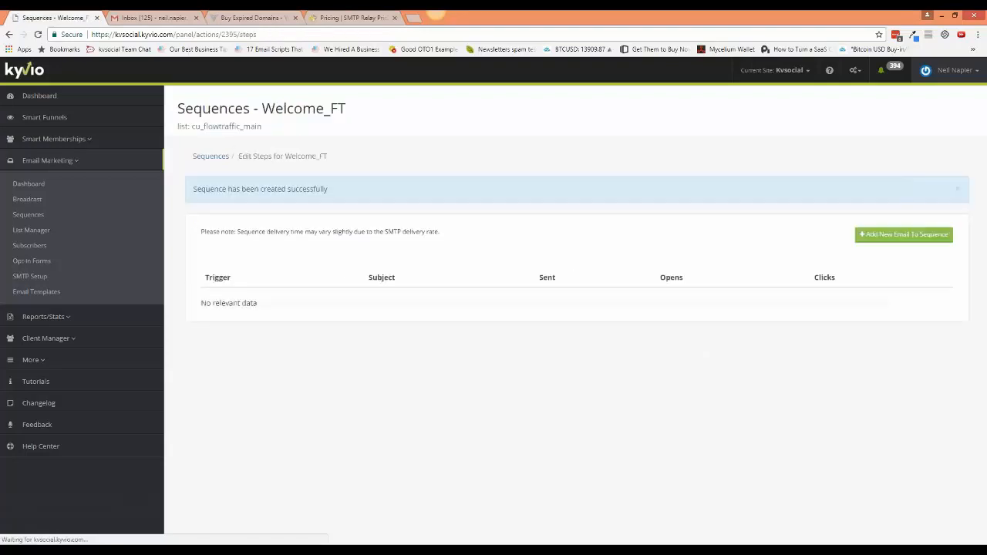
# Add a new email to the Welcome_FT sequence, triggered 1 minute after subscription.
pyautogui.click(895, 235)
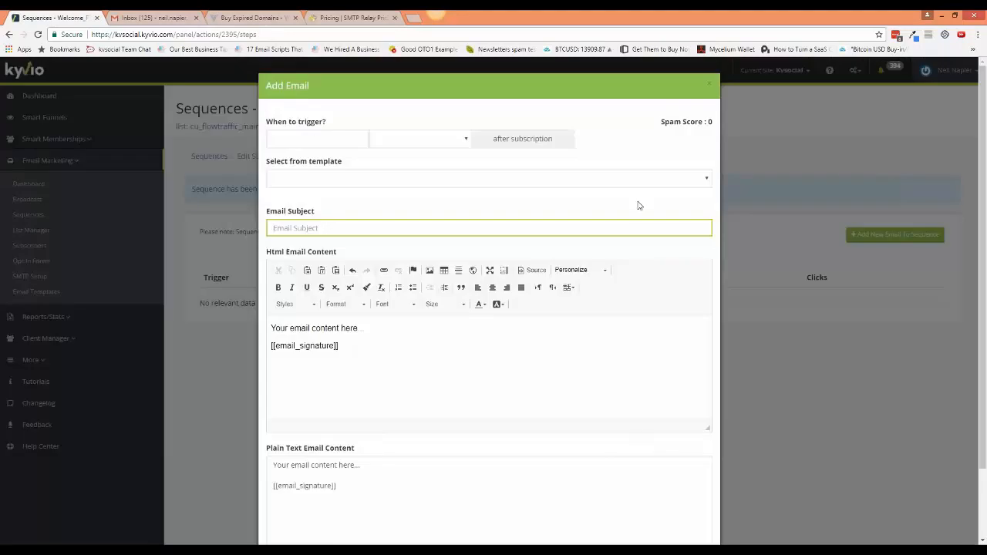
pyautogui.click(357, 139)
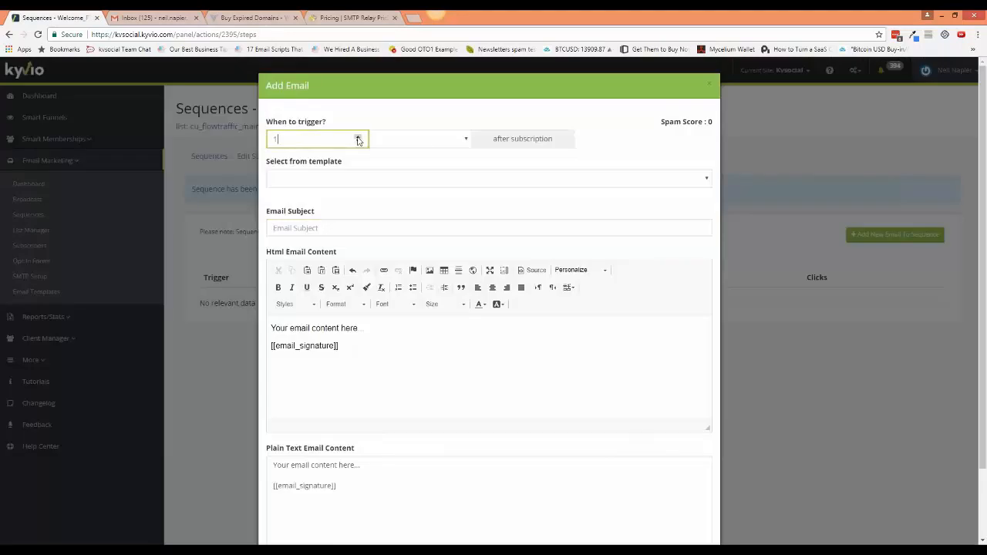
pyautogui.click(358, 142)
pyautogui.click(390, 142)
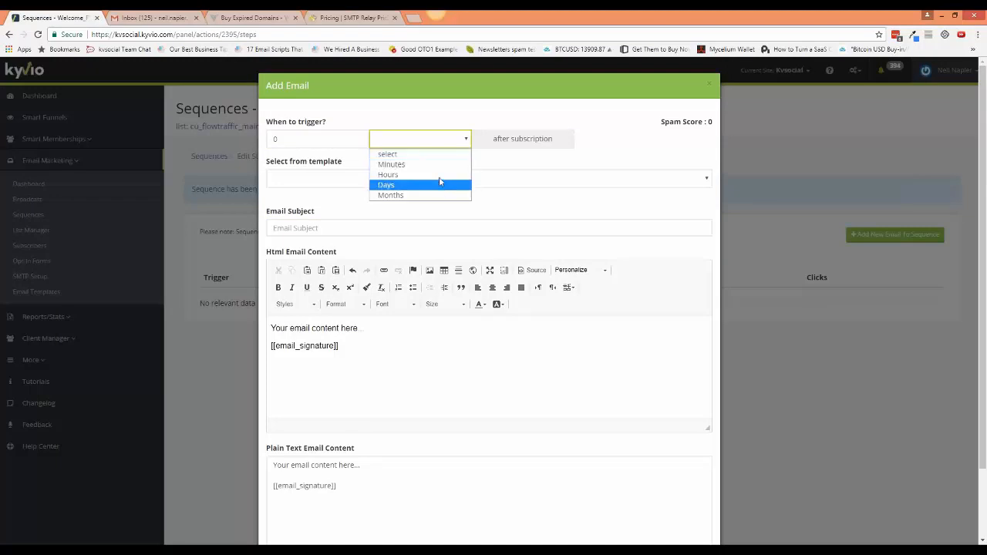
pyautogui.click(439, 165)
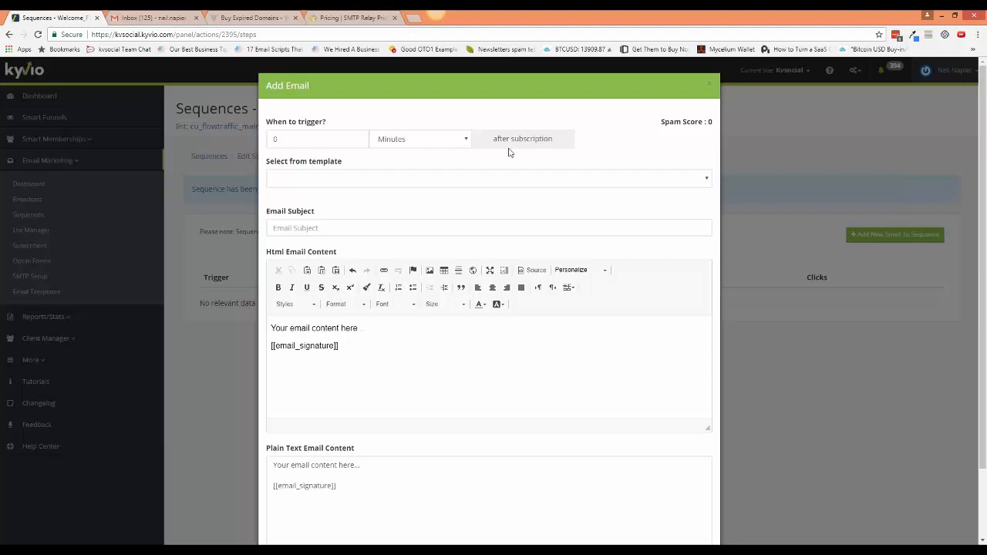
pyautogui.click(359, 137)
# Check the available email templates without applying one and set the email subject to "Welcome to FlowTraffic".
pyautogui.click(352, 179)
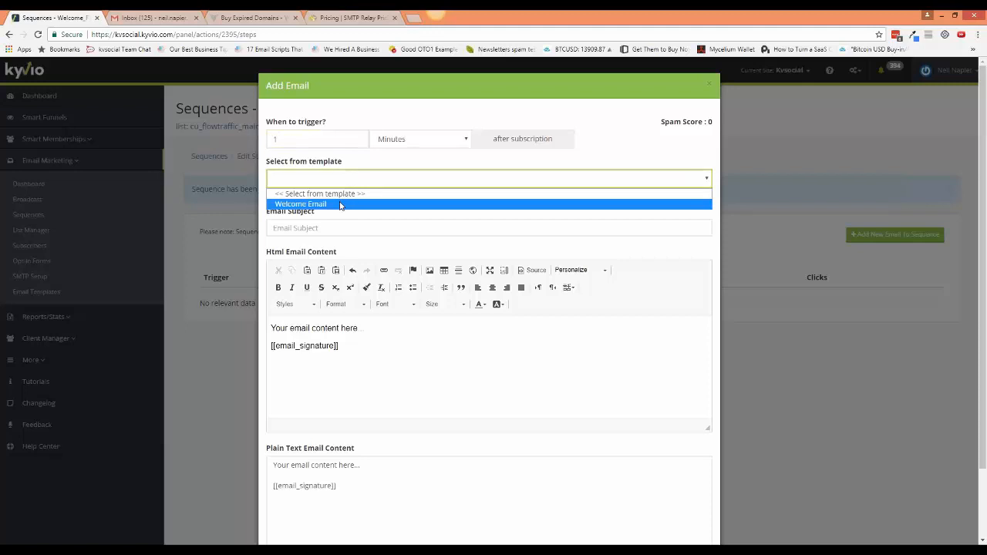
pyautogui.click(342, 227)
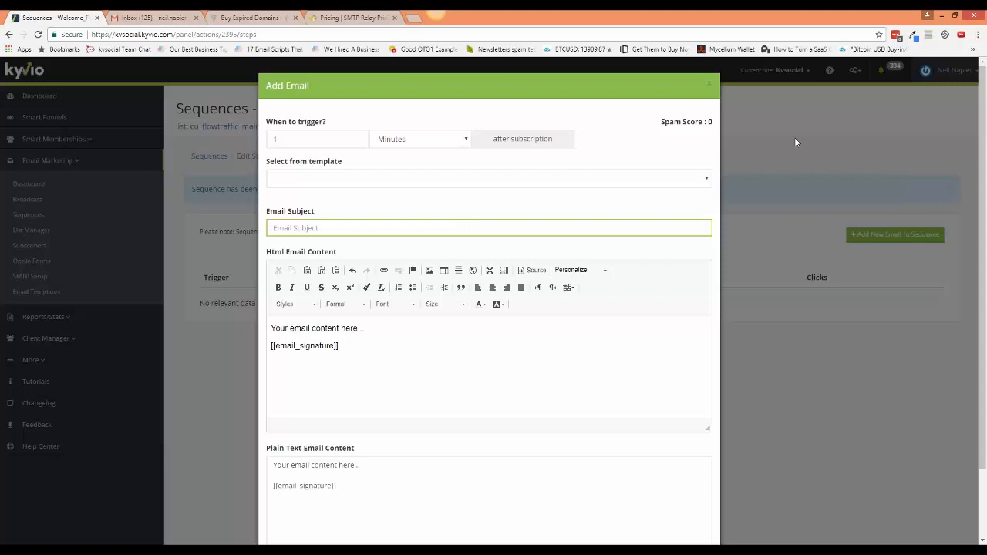
pyautogui.click(355, 223)
pyautogui.write('Welcome to FlowTraffic')
# Replace the placeholder text in the HTML email content with the lines "Hello!" and "This is FlowTraffic".
pyautogui.moveTo(363, 329); pyautogui.dragTo(242, 329)
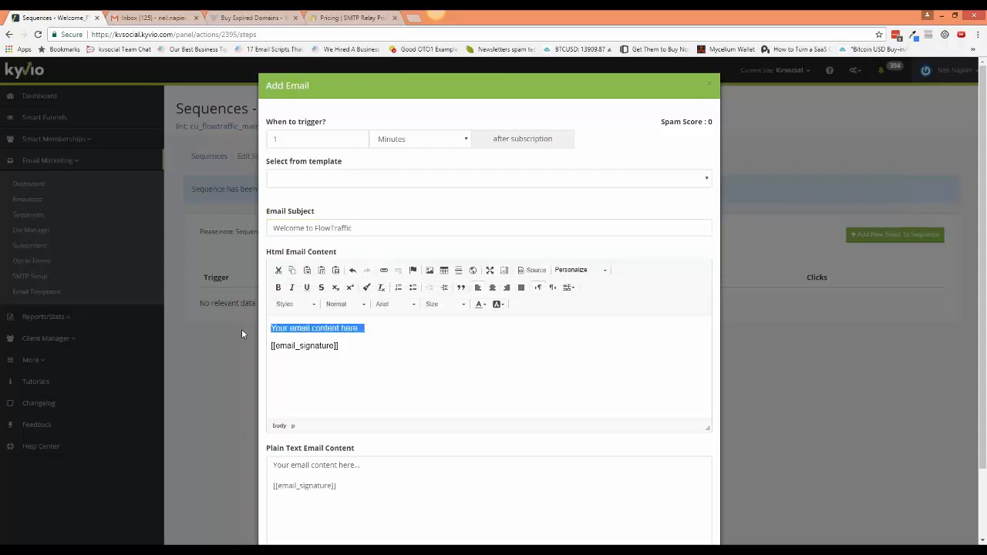
pyautogui.write('Hello!')
pyautogui.press('Return')
pyautogui.write('This ios')
pyautogui.press('BackSpace')
pyautogui.press('BackSpace')
pyautogui.press('BackSpace')
pyautogui.write('s FlowTraffic')
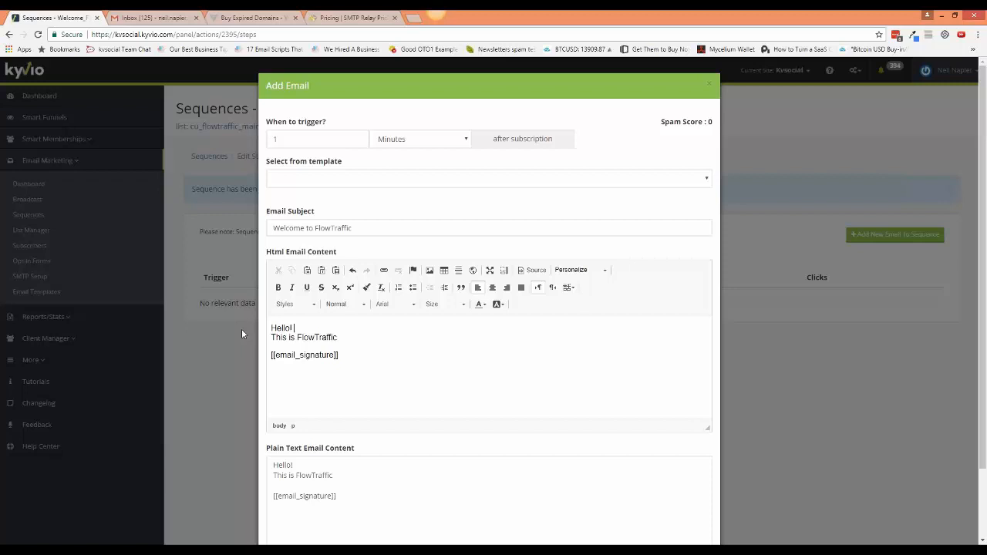
# Space the body lines into separate paragraphs, add "Thanks!" above the email signature, and save the email.
pyautogui.press('Right')
pyautogui.press('Return')
pyautogui.press('Down')
pyautogui.press('Return')
pyautogui.press('Up')
pyautogui.write('Thanks!')
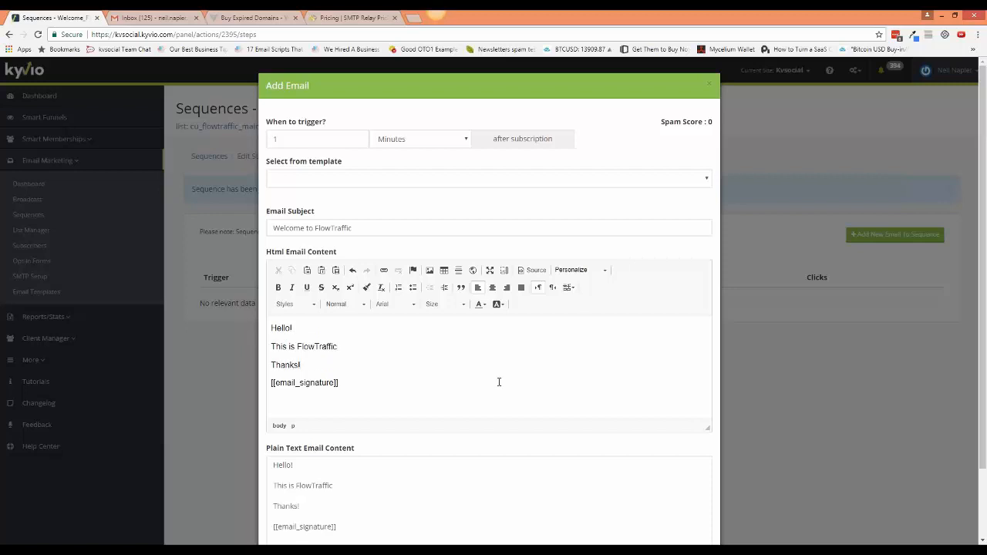
pyautogui.scroll(-1, 499, 382)
pyautogui.scroll(1, 525, 255)
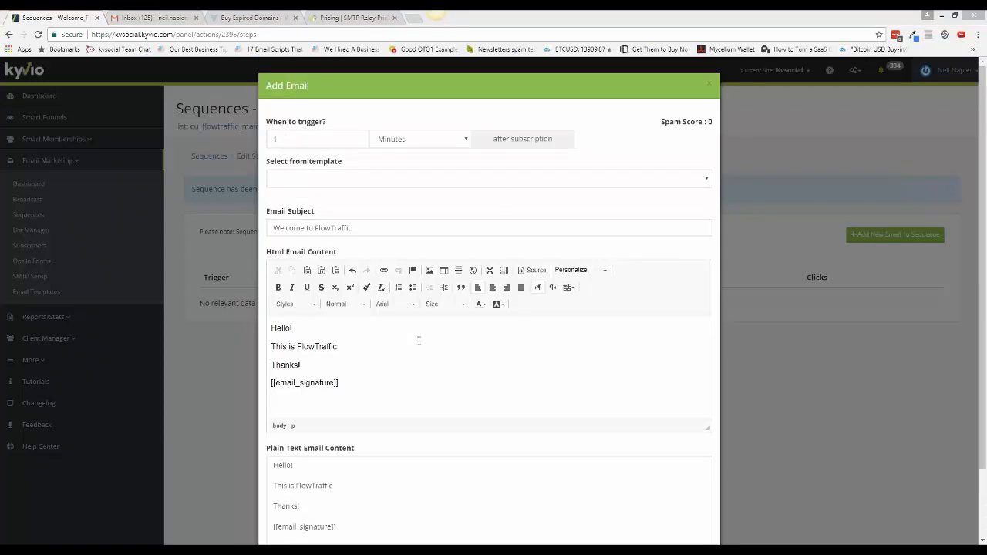
pyautogui.scroll(-1, 309, 431)
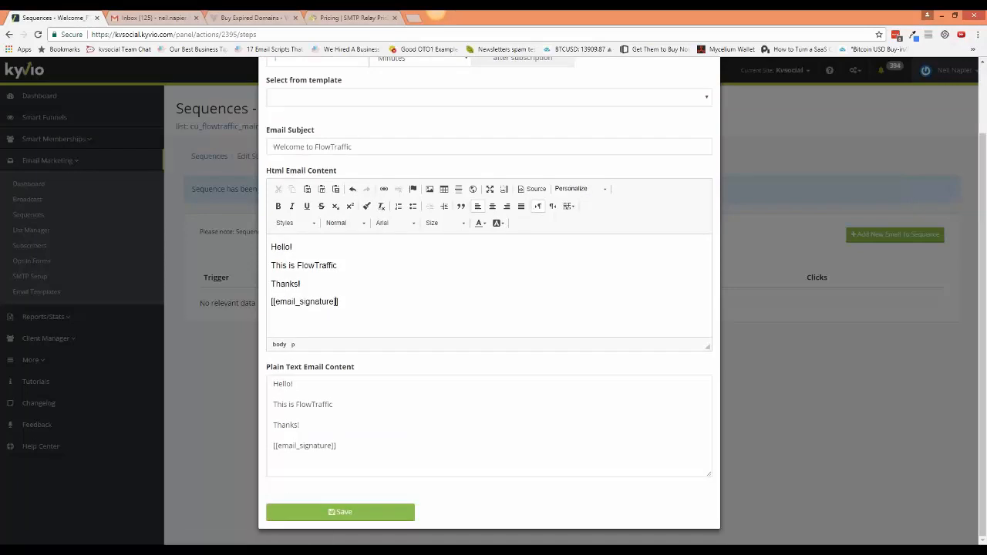
pyautogui.click(387, 518)
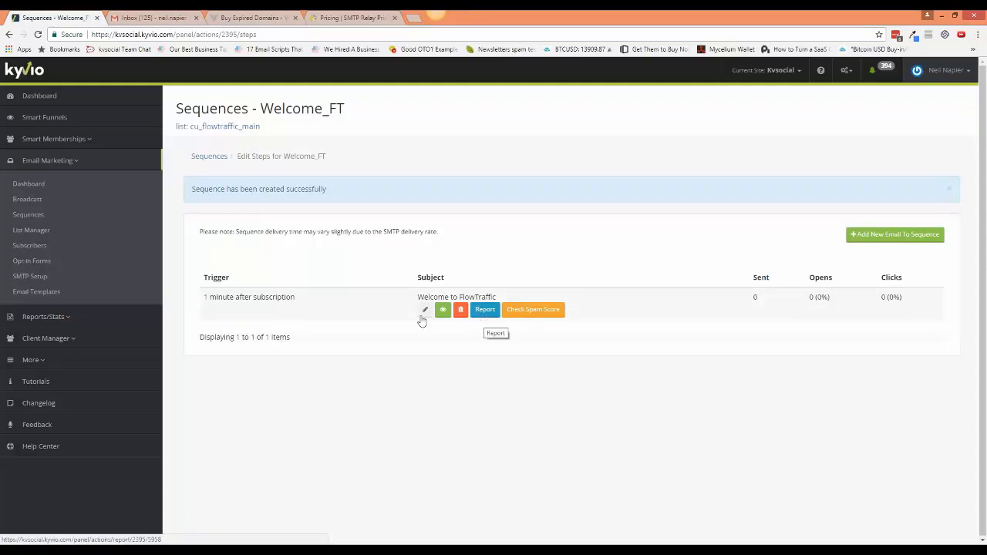
# Open the sequences overview in a separate browser tab and look through both pages of existing sequences.
pyautogui.click(33, 223)
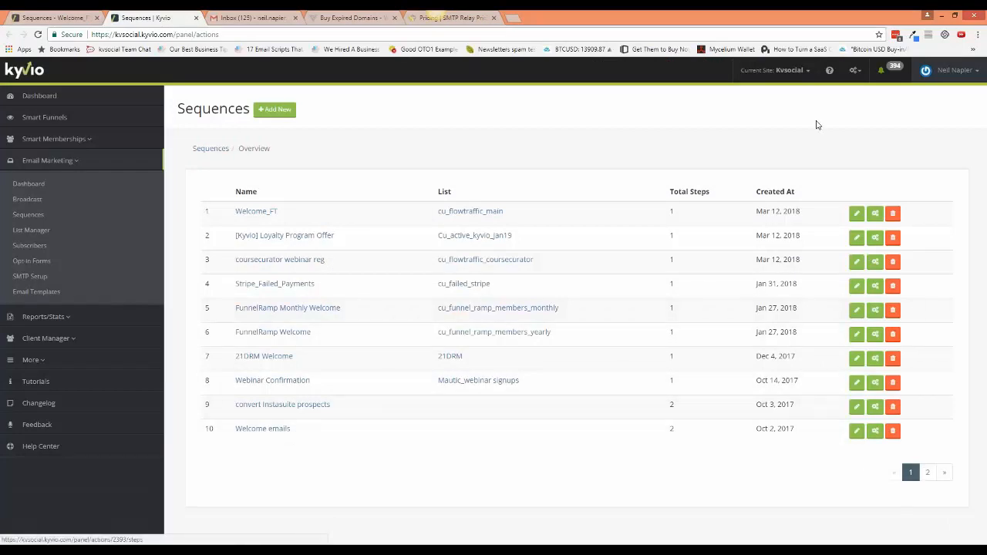
pyautogui.click(793, 74)
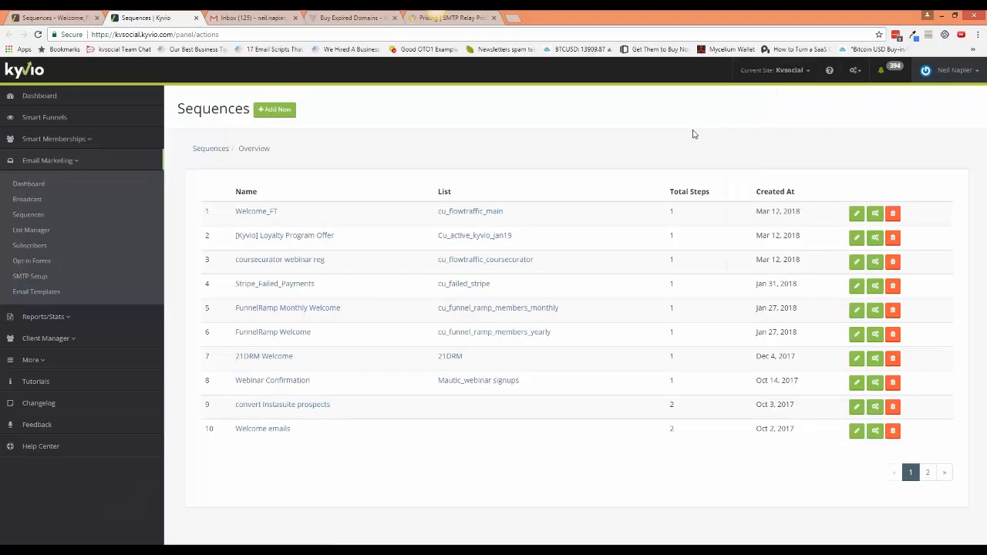
pyautogui.click(928, 473)
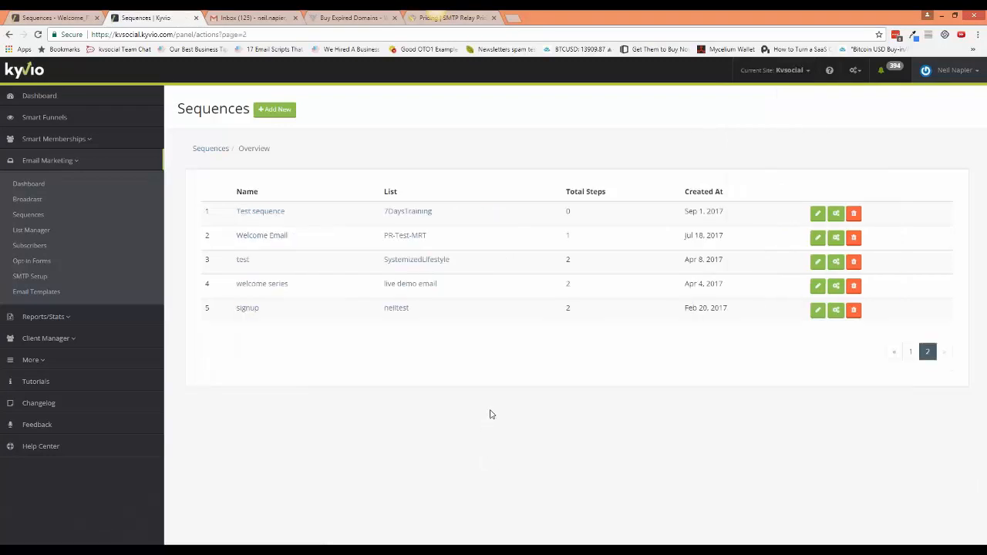
pyautogui.click(911, 352)
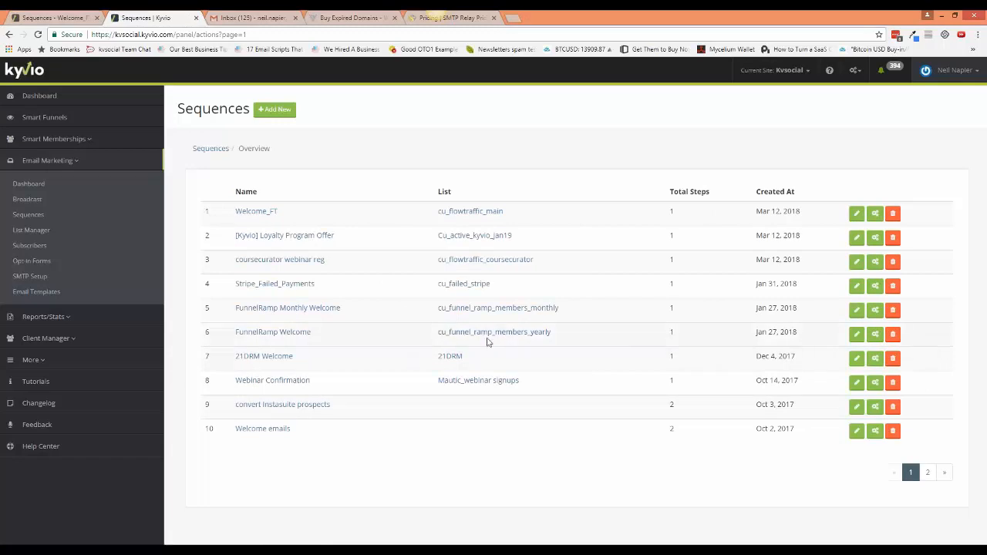
# Open the FunnelRamp Welcome sequence and examine its email's report, including activity, link clicks and countries, and close the report.
pyautogui.click(855, 336)
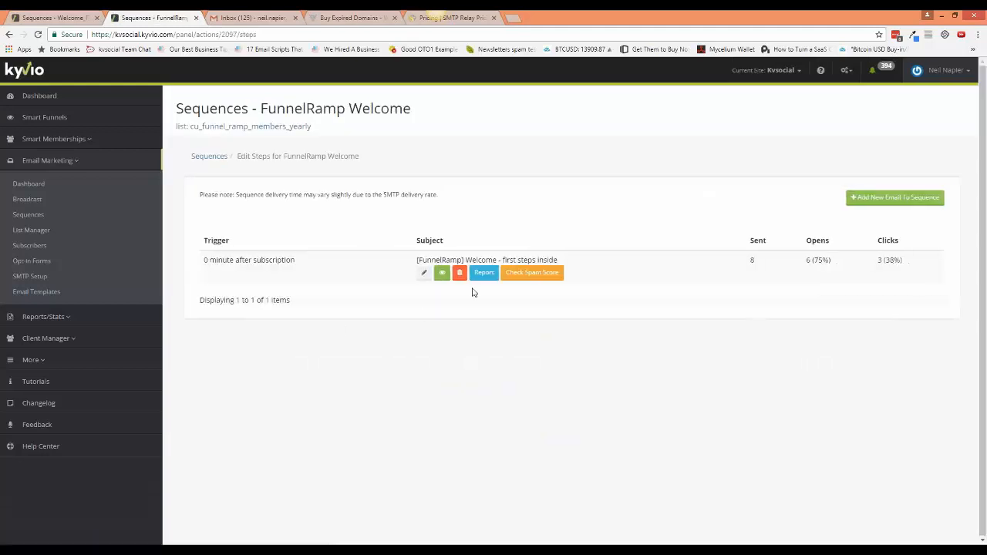
pyautogui.click(478, 284)
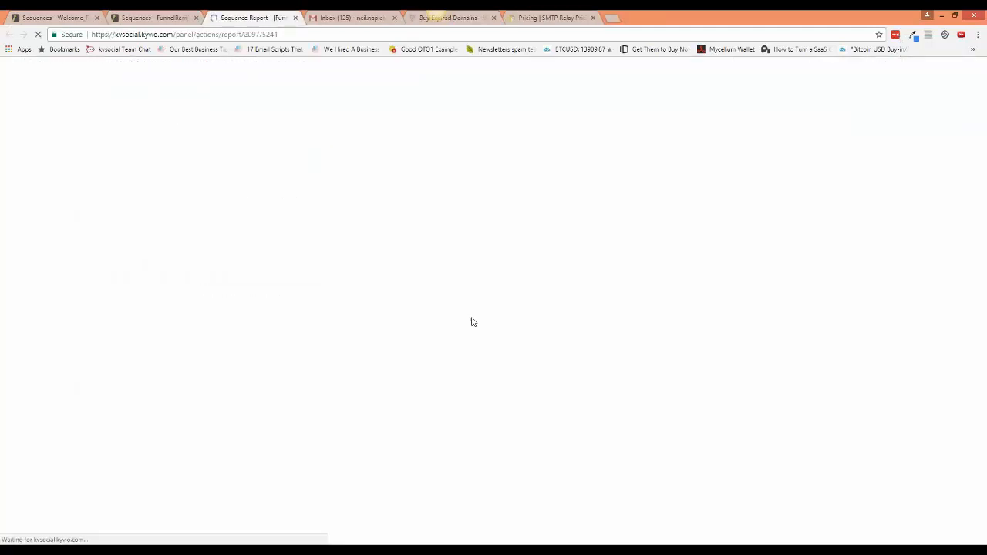
pyautogui.moveTo(388, 300)
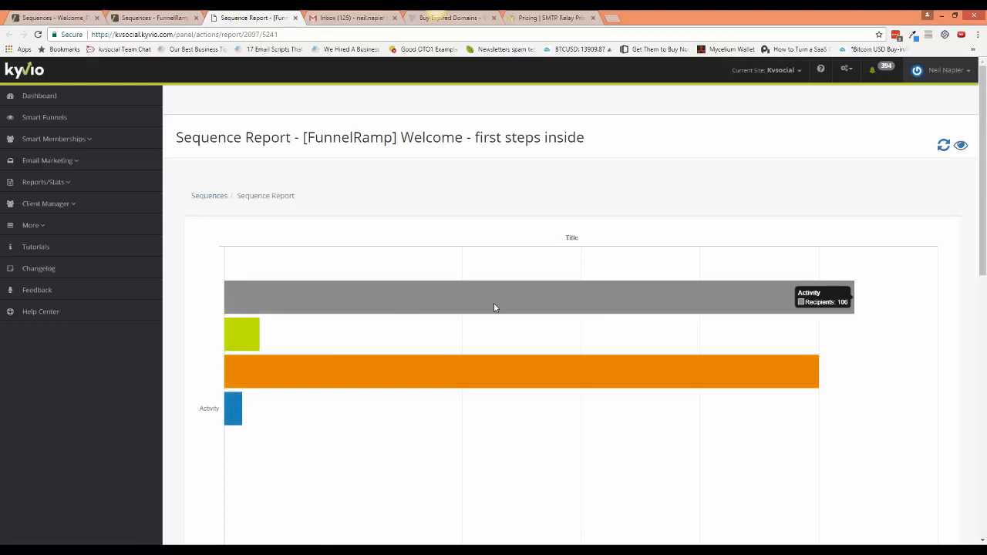
pyautogui.moveTo(240, 327)
pyautogui.moveTo(326, 387)
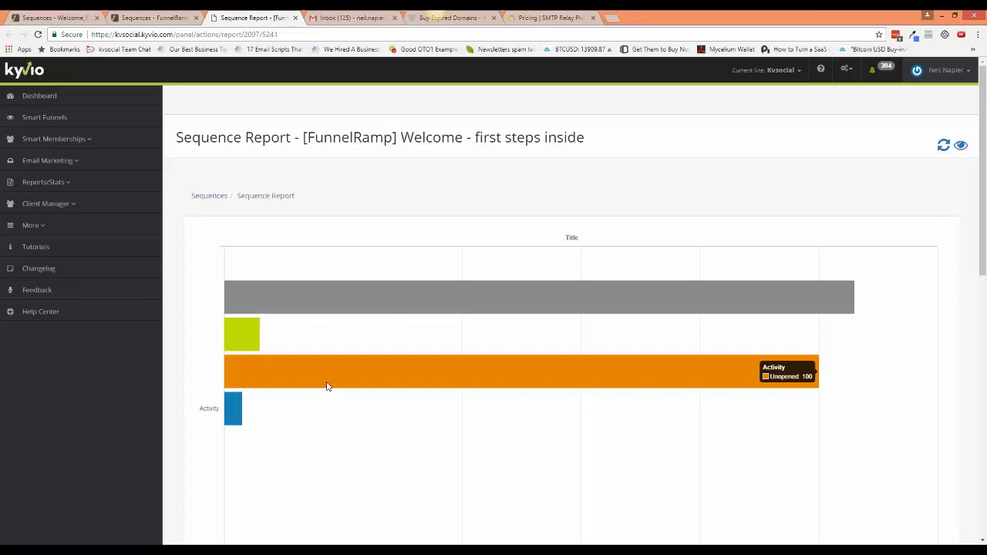
pyautogui.scroll(-1, 327, 386)
pyautogui.moveTo(235, 364)
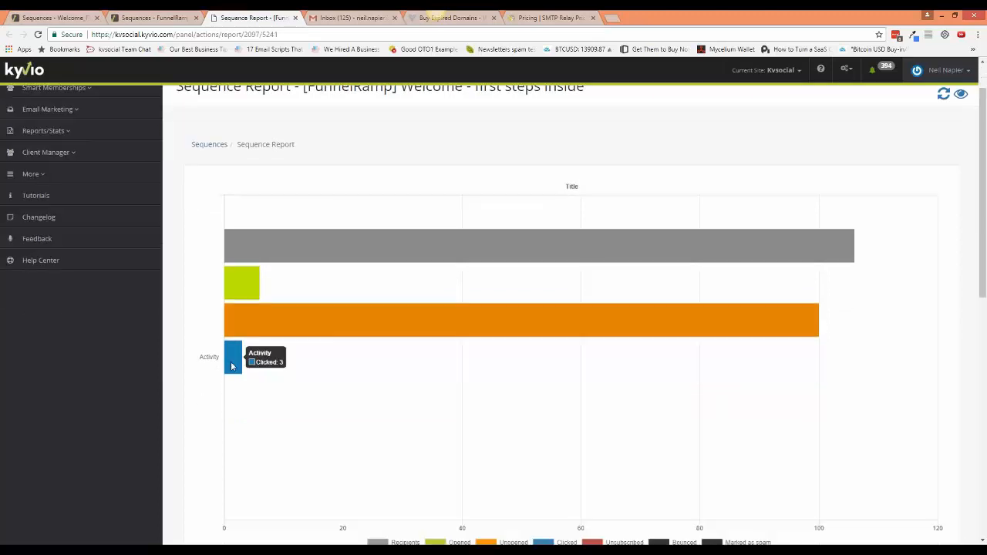
pyautogui.scroll(-5, 243, 376)
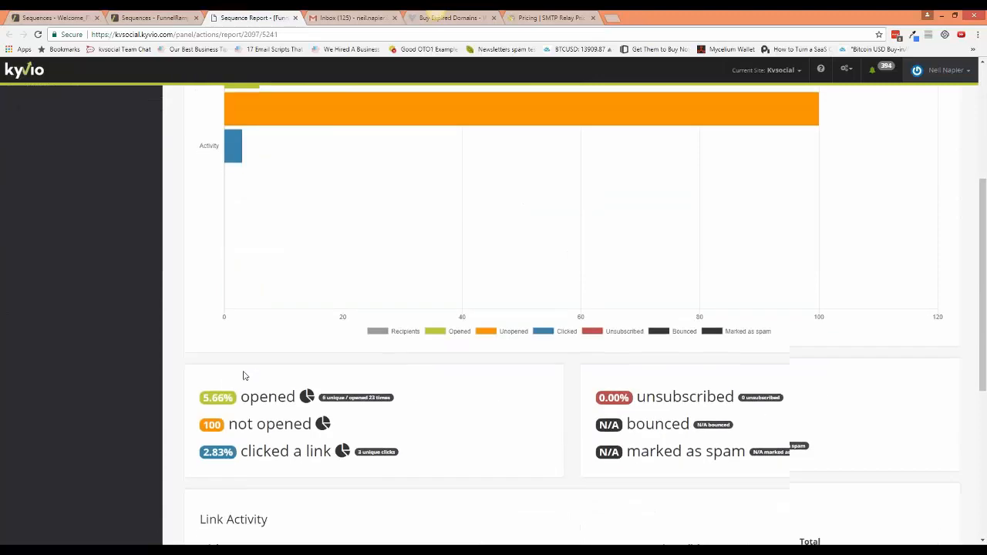
pyautogui.scroll(-2, 241, 374)
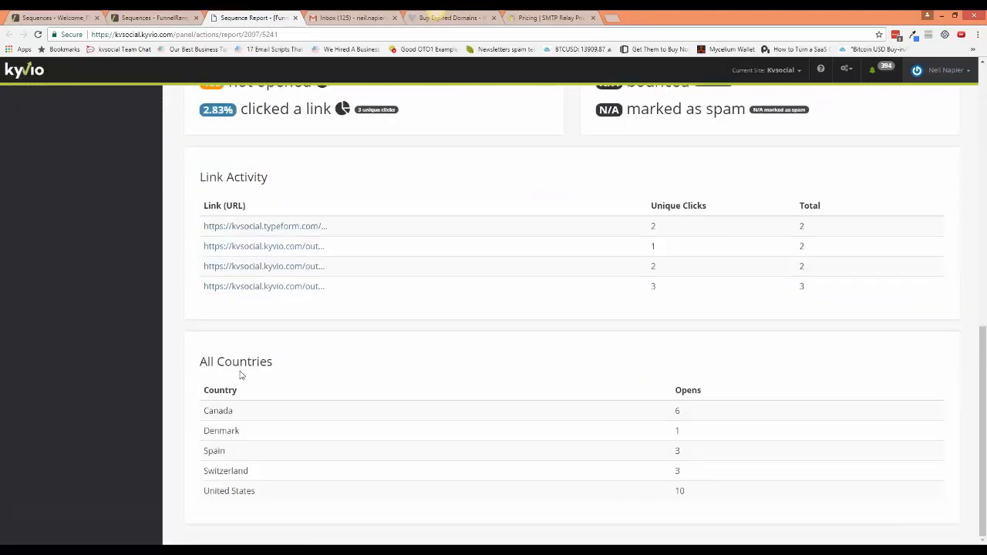
pyautogui.scroll(10, 240, 375)
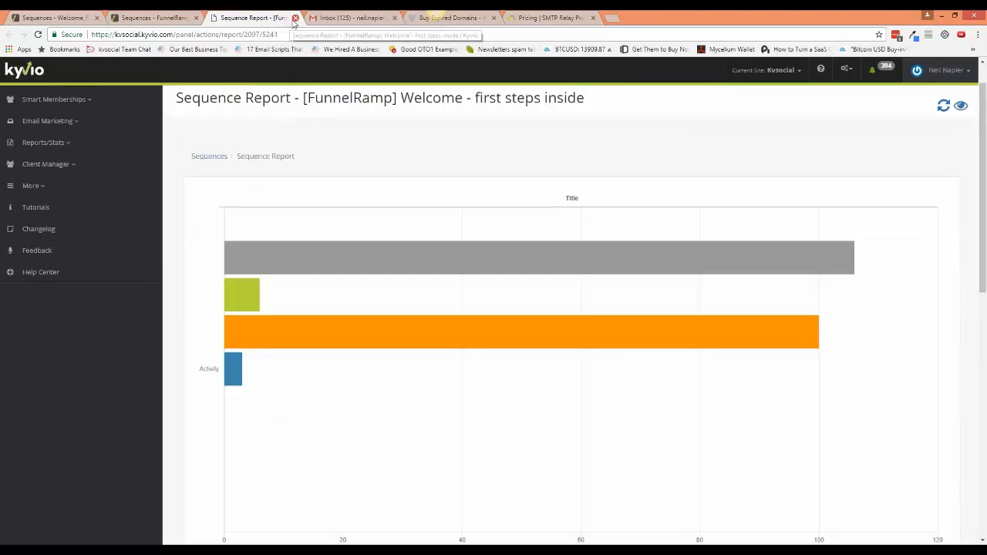
pyautogui.click(294, 18)
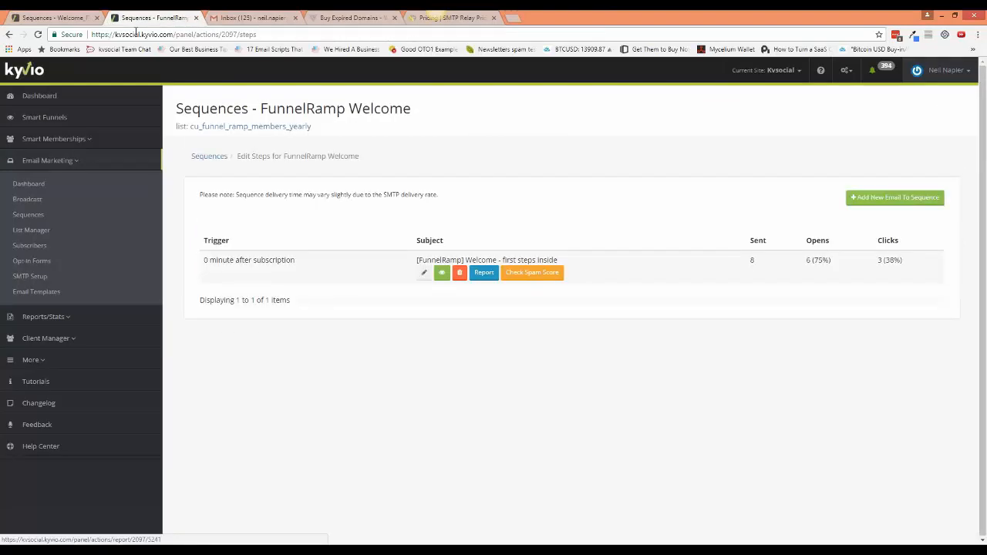
# Preview the FunnelRamp welcome email through to the test-recipient field, dismiss the preview, and return to the sequences overview in the original tab.
pyautogui.click(441, 273)
pyautogui.scroll(5, 470, 274)
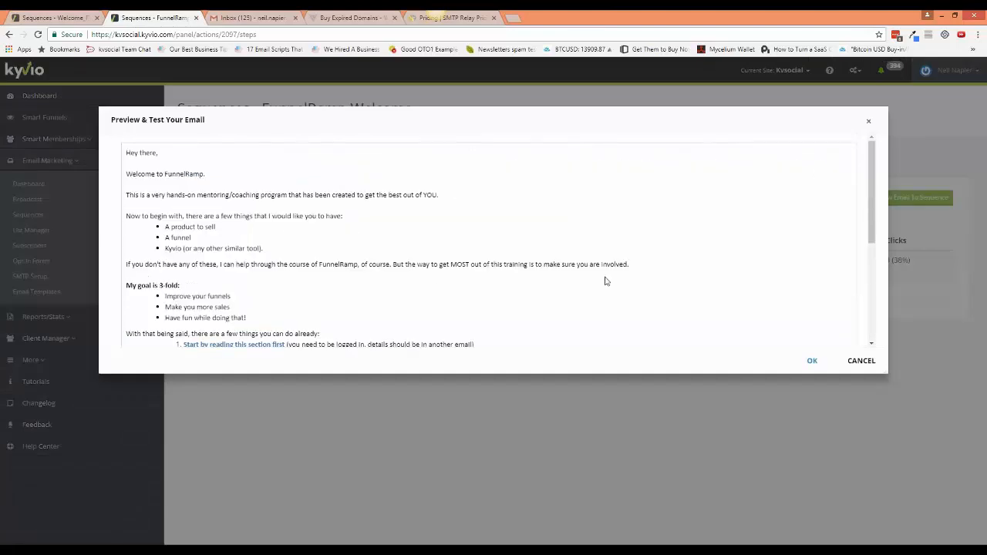
pyautogui.scroll(-5, 481, 315)
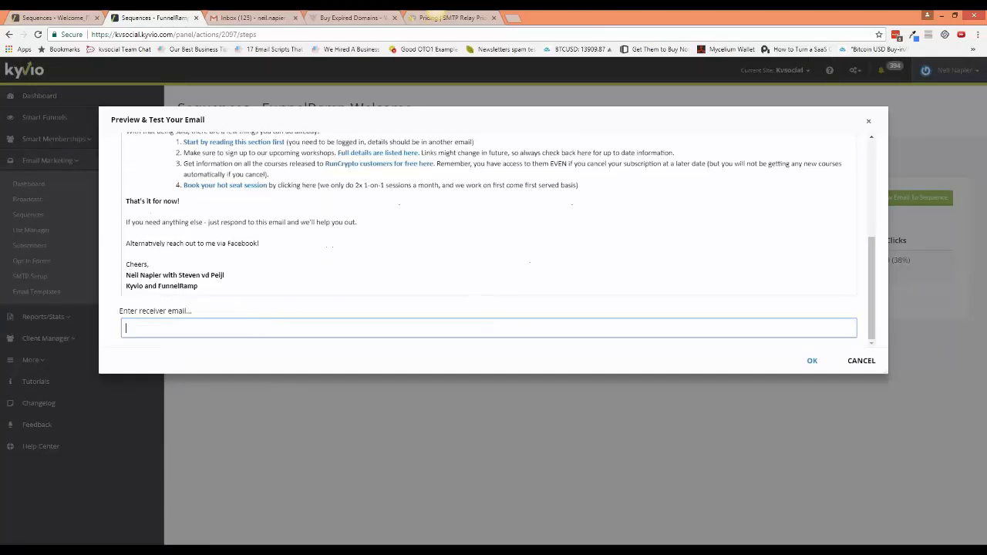
pyautogui.click(330, 471)
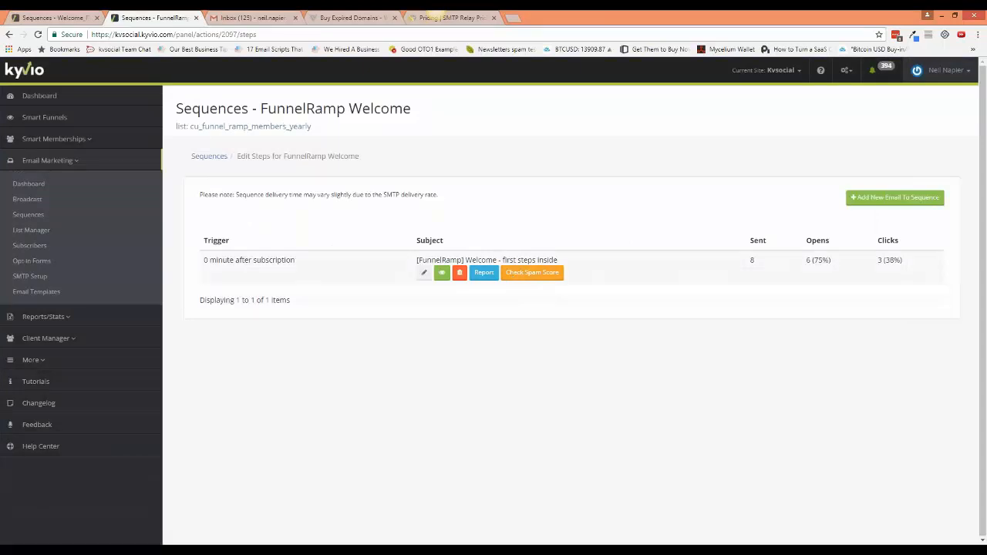
pyautogui.click(196, 18)
pyautogui.click(56, 18)
pyautogui.click(209, 156)
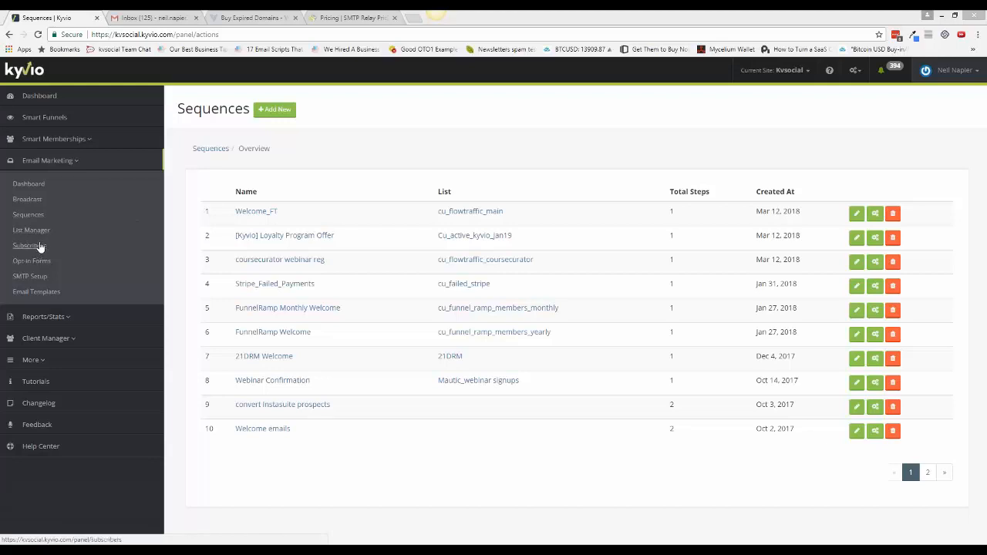
# Start a new email broadcast and add the lists 7DaysTraining, Cu_active_kyvio_jan19 and cu_agency_cart_abandonment as recipients.
pyautogui.click(39, 204)
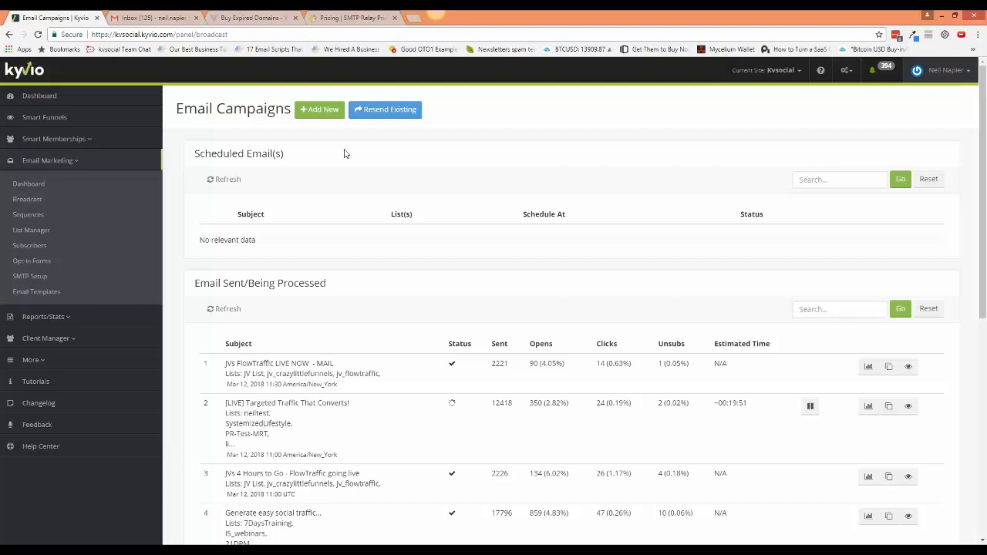
pyautogui.click(319, 110)
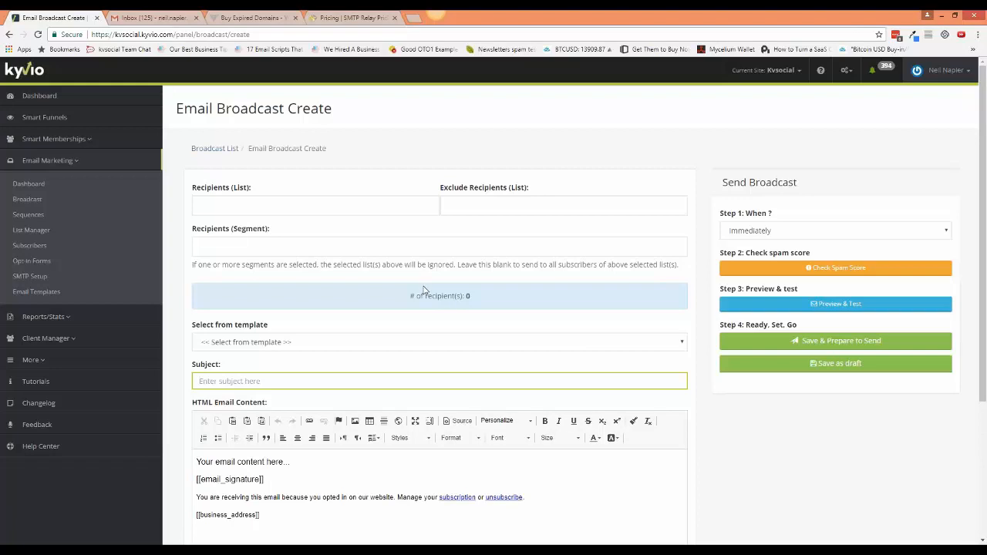
pyautogui.click(363, 209)
pyautogui.click(355, 241)
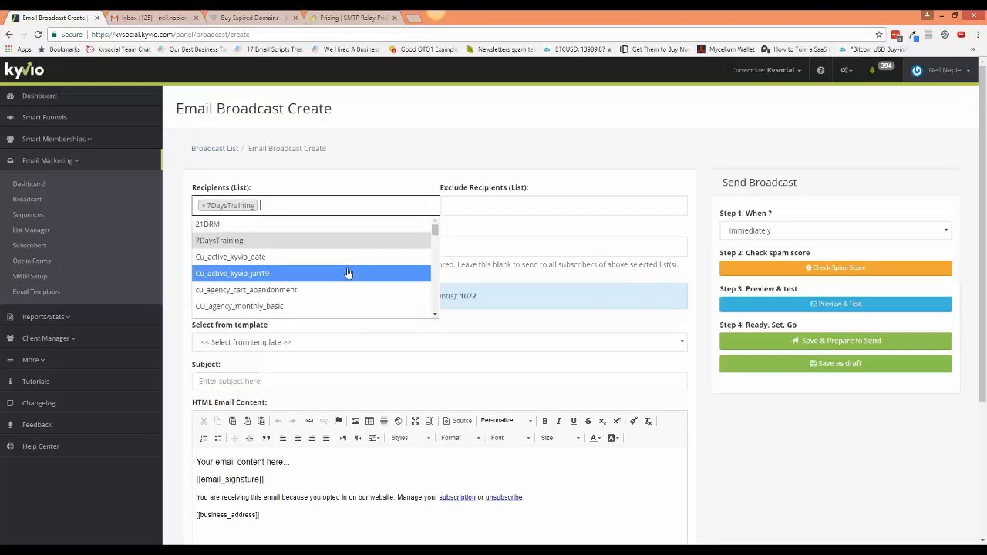
pyautogui.click(359, 273)
pyautogui.scroll(-5, 361, 298)
pyautogui.click(360, 297)
pyautogui.click(397, 222)
pyautogui.click(363, 303)
pyautogui.click(327, 223)
pyautogui.click(319, 220)
pyautogui.click(390, 217)
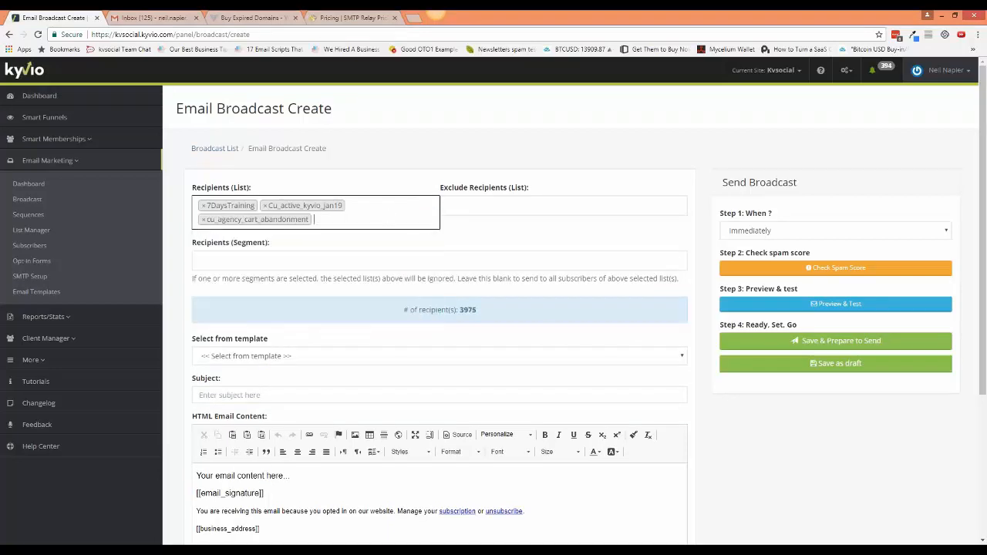
# Add the lists cu_funnel_ramp_members_monthly and eb_InstaSuite to the broadcast's recipients.
pyautogui.scroll(-2, 388, 252)
pyautogui.scroll(2, 387, 252)
pyautogui.click(388, 223)
pyautogui.scroll(-3, 377, 299)
pyautogui.click(377, 300)
pyautogui.click(401, 223)
pyautogui.scroll(-3, 393, 286)
pyautogui.click(389, 292)
pyautogui.click(400, 223)
pyautogui.scroll(-4, 397, 302)
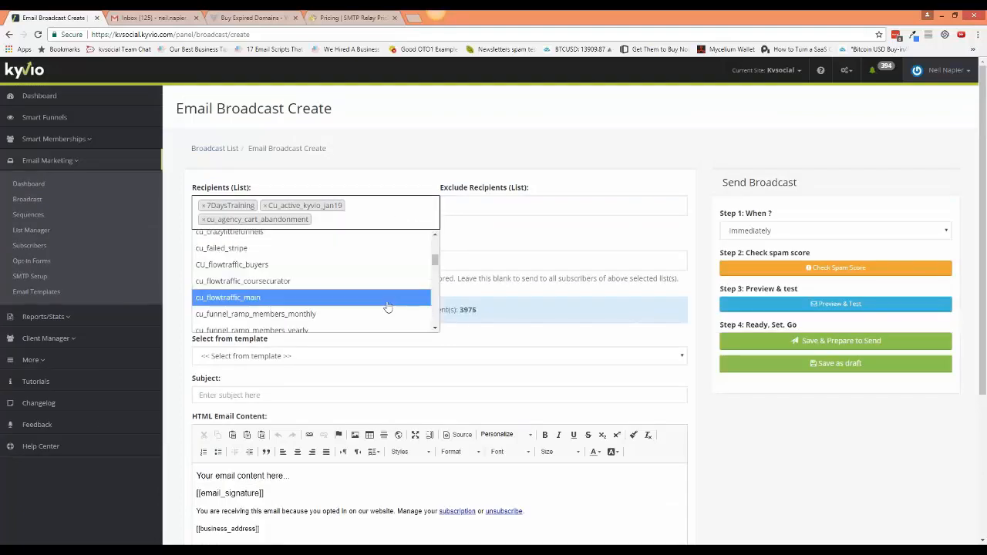
pyautogui.click(388, 312)
pyautogui.click(389, 233)
pyautogui.scroll(-5, 392, 302)
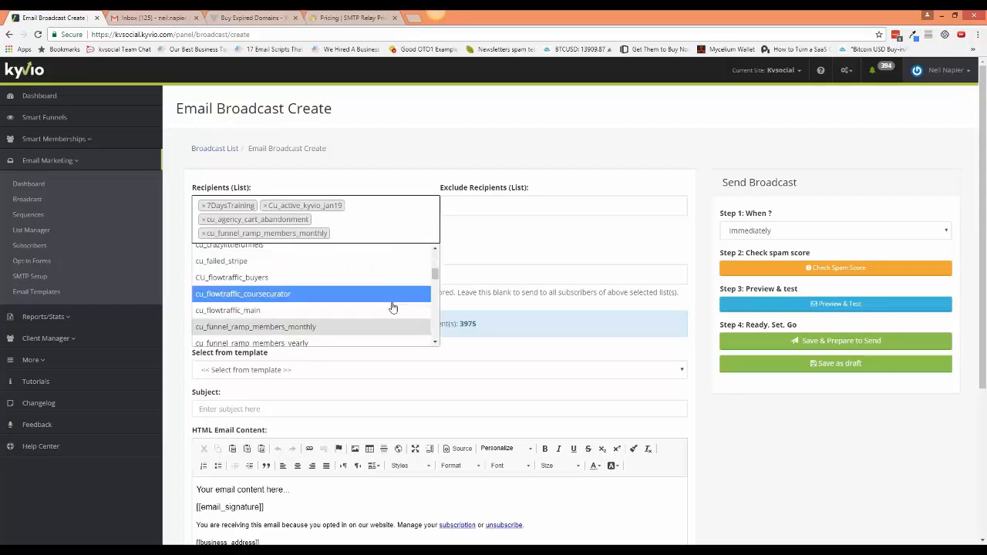
pyautogui.click(392, 309)
# Exclude the lists Cu_active_kyvio_date and Cu_active_kyvio_jan19 from the broadcast's recipients.
pyautogui.click(490, 205)
pyautogui.click(503, 264)
pyautogui.click(563, 206)
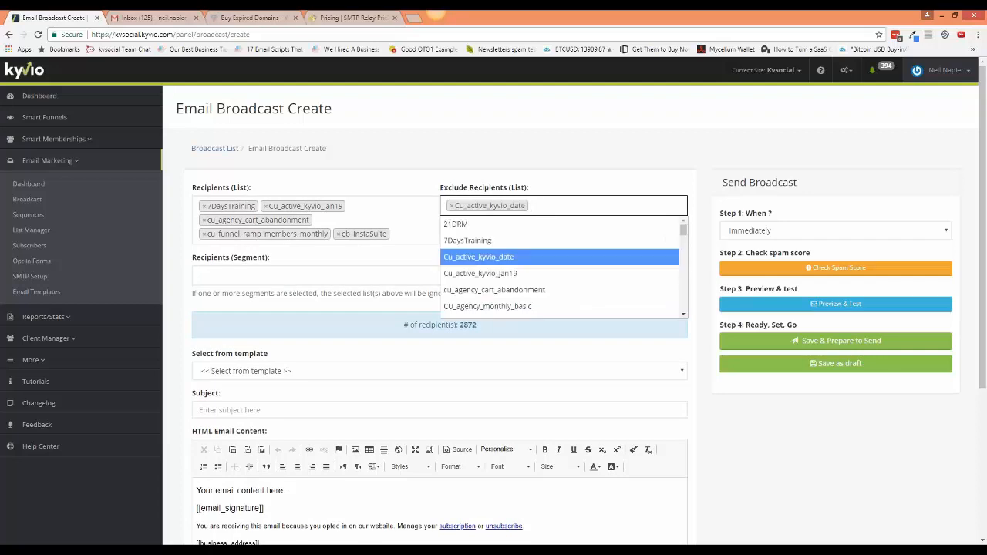
pyautogui.click(542, 274)
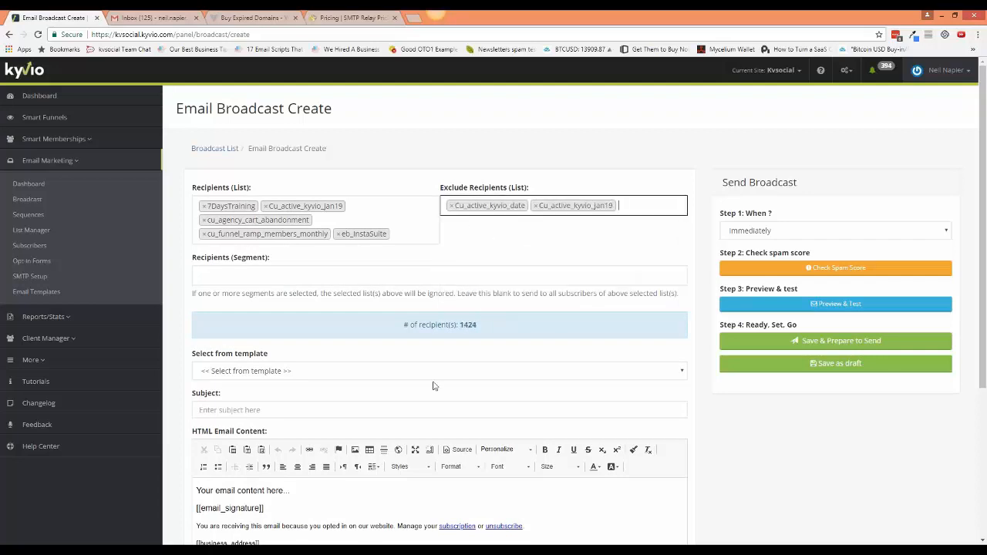
pyautogui.click(422, 353)
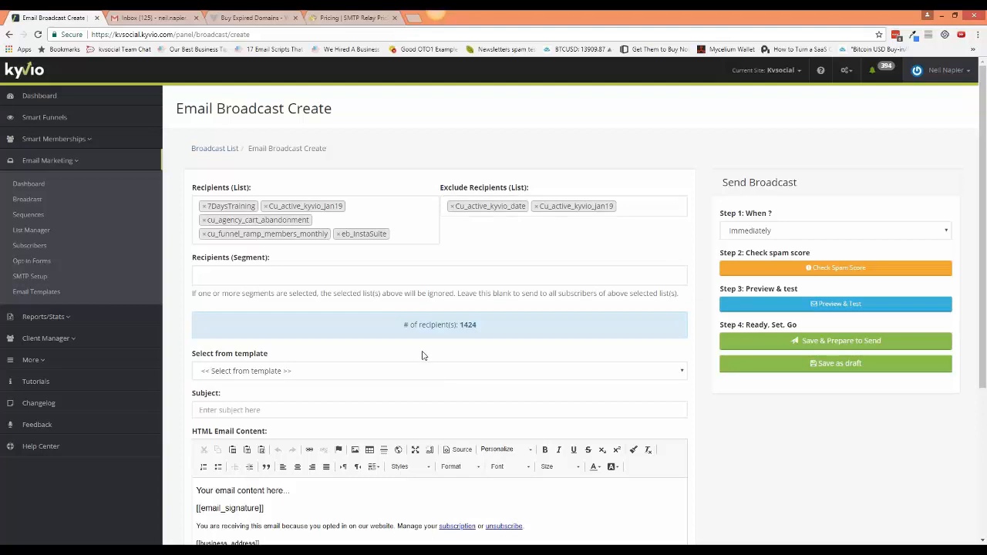
# Limit the broadcast to the recipient segment KV_Active_30Days_mar1.
pyautogui.click(263, 273)
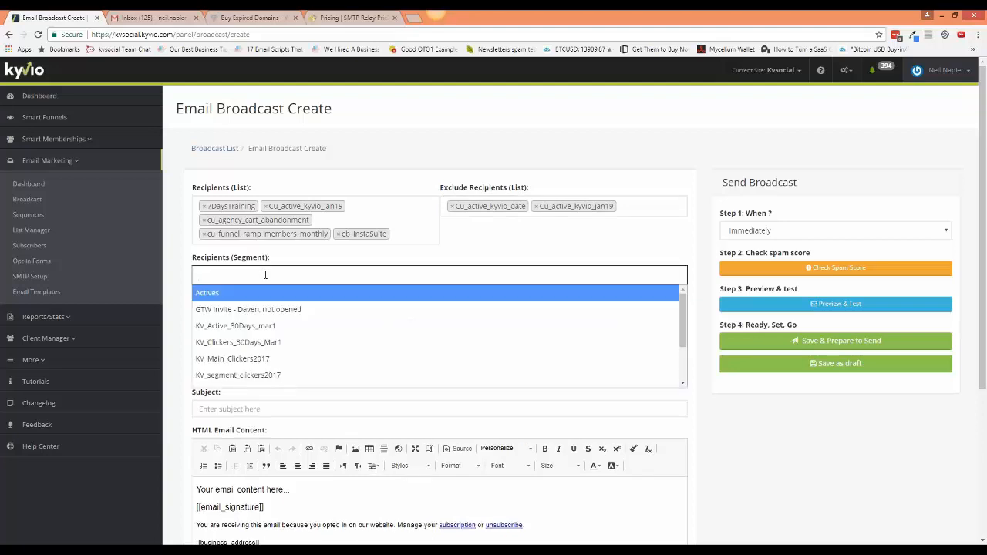
pyautogui.click(275, 327)
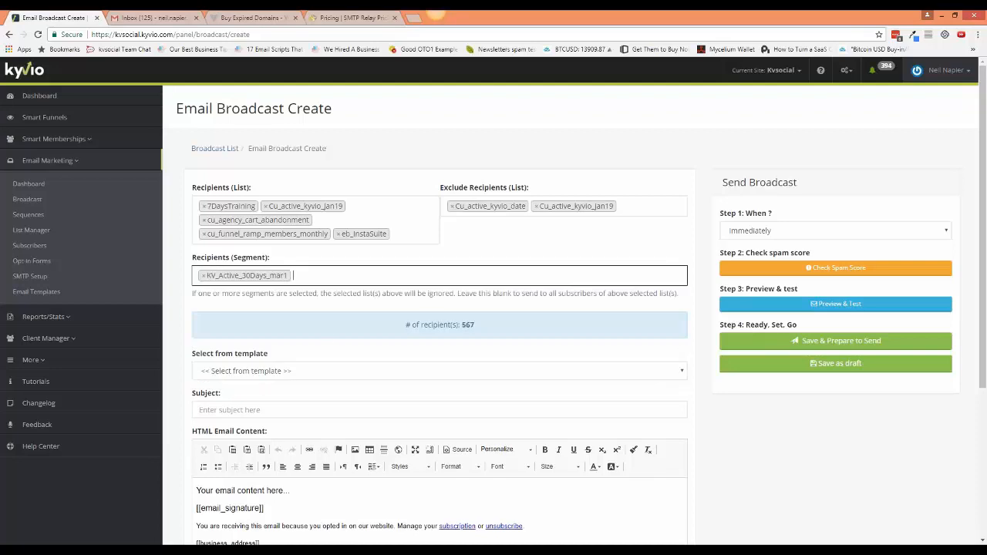
pyautogui.click(204, 275)
pyautogui.press('Escape')
pyautogui.click(262, 276)
pyautogui.click(262, 323)
# Check the available templates without choosing one, and set the subject to 'CONFIRMATION: "STARTING NOW - One "ROI Trick" That's Resulted in $100,000+"'.
pyautogui.click(339, 371)
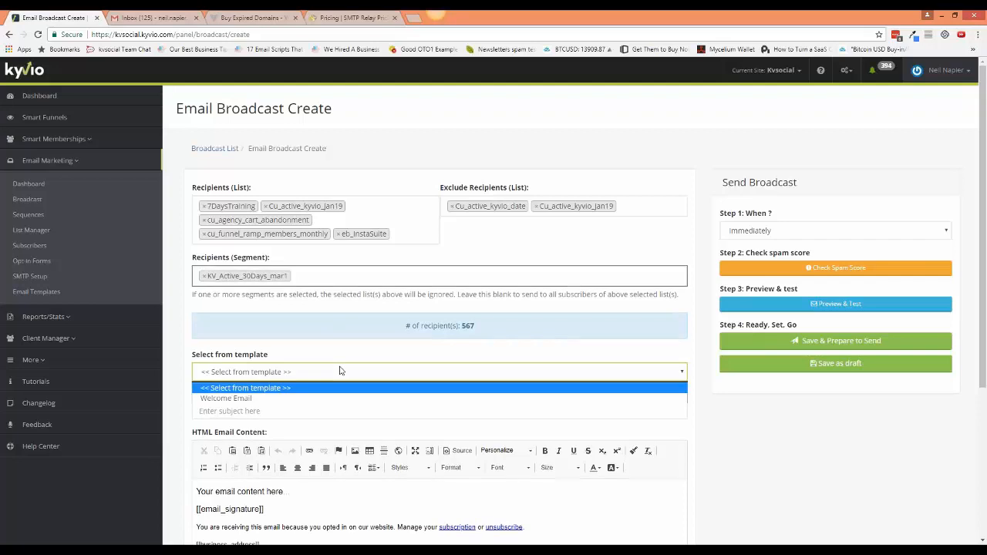
pyautogui.click(334, 363)
pyautogui.scroll(-1, 335, 364)
pyautogui.click(319, 310)
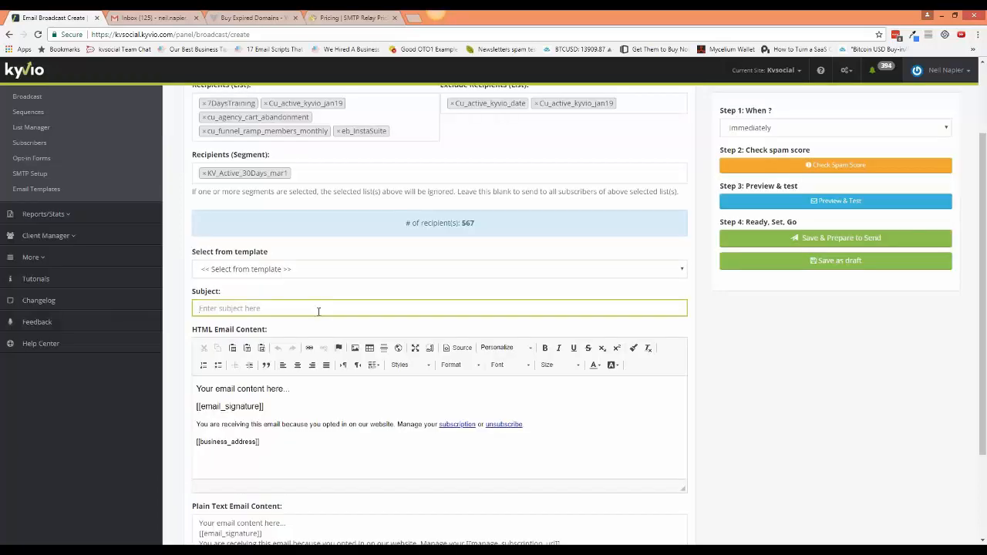
pyautogui.click(319, 311)
pyautogui.click(317, 327)
# Replace the HTML content's placeholder line and email signature with the body text copied from a promotional email in Gmail.
pyautogui.moveTo(265, 406)
pyautogui.mouseDown()
pyautogui.moveTo(196, 407)
pyautogui.moveTo(197, 389)
pyautogui.mouseUp()
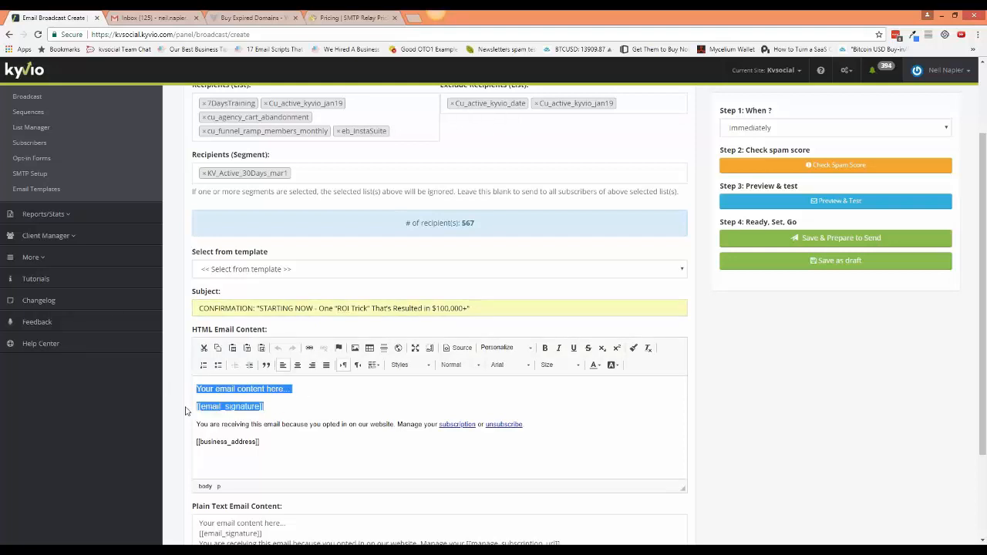
pyautogui.scroll(-2, 483, 389)
pyautogui.scroll(4, 482, 389)
pyautogui.scroll(-3, 542, 389)
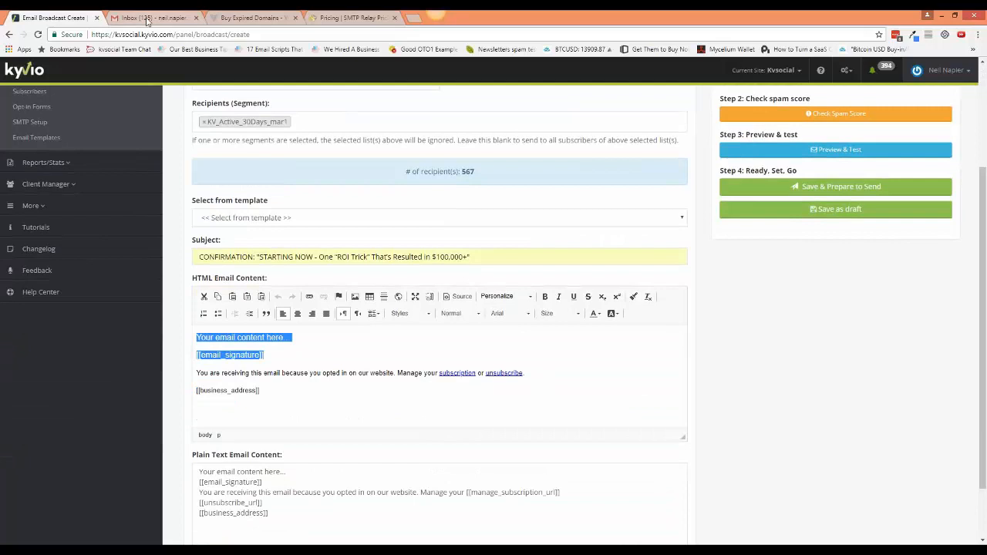
pyautogui.click(146, 18)
pyautogui.click(301, 281)
pyautogui.moveTo(135, 177); pyautogui.dragTo(302, 517)
pyautogui.click(73, 18)
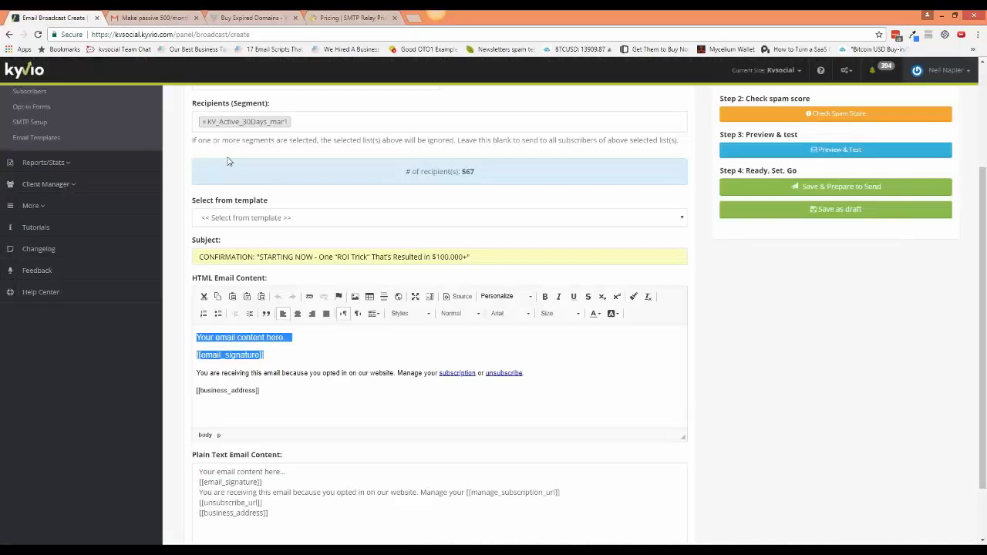
pyautogui.hotkey('ctrl', 'v')
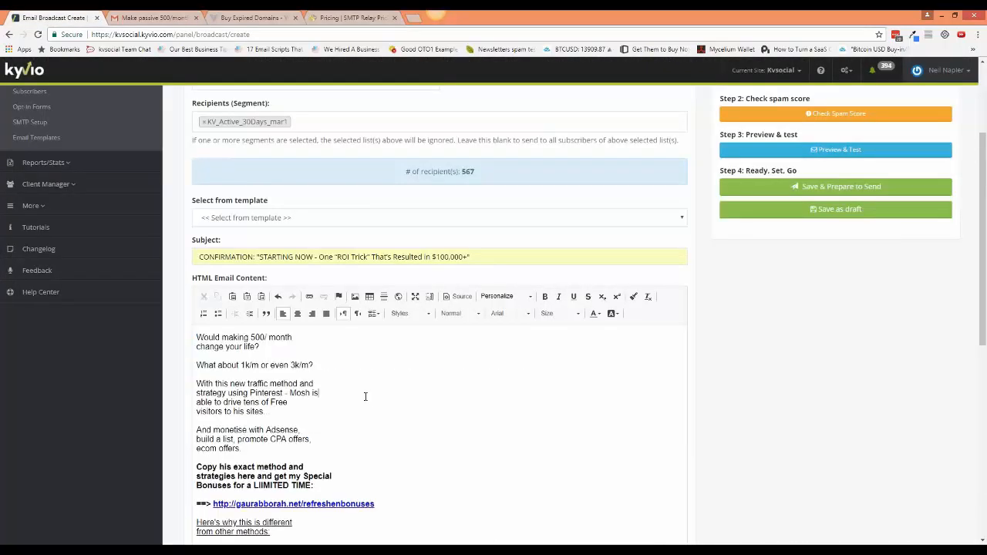
# Examine the generated plain-text version of the broadcast, including the long tracking link near its end.
pyautogui.scroll(-12, 369, 402)
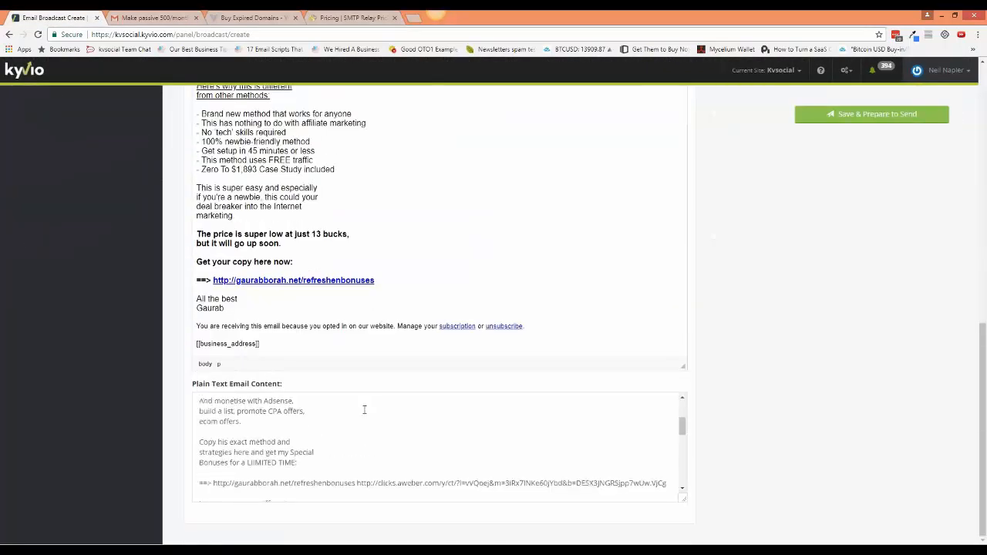
pyautogui.scroll(-3, 412, 425)
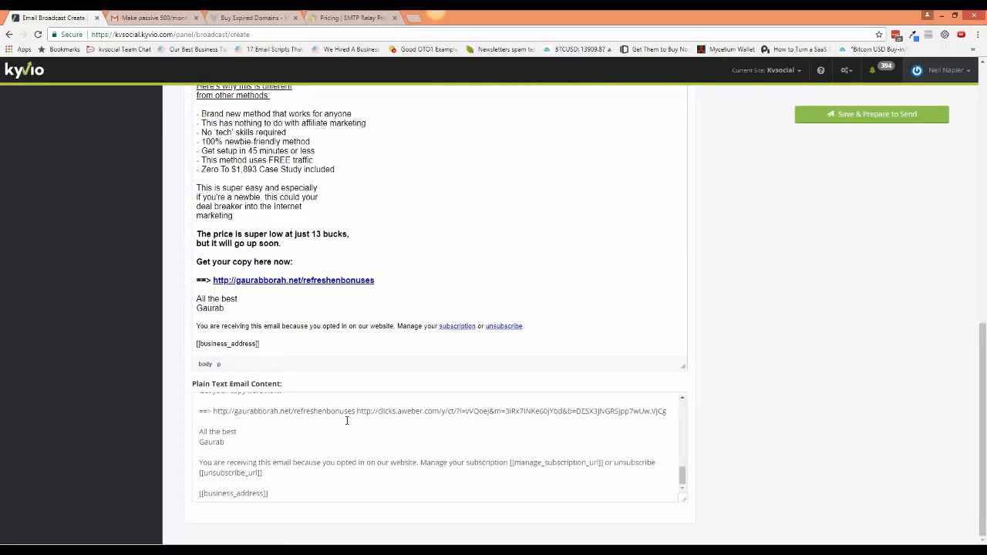
pyautogui.moveTo(358, 410); pyautogui.dragTo(678, 414)
pyautogui.click(710, 424)
# Open the broadcast's preview and test dialog, and load mail-tester.com in a new browser tab.
pyautogui.scroll(4, 502, 312)
pyautogui.scroll(3, 502, 312)
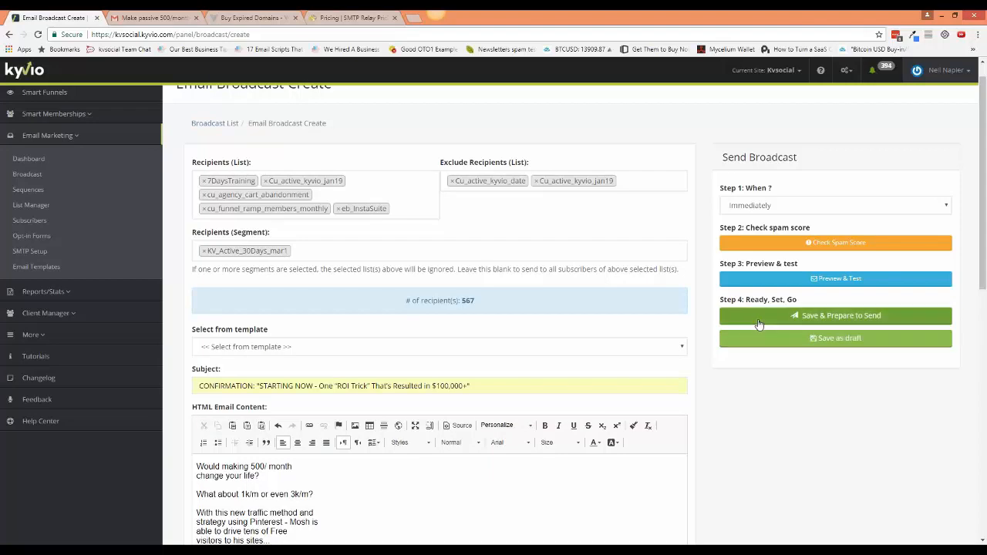
pyautogui.click(834, 279)
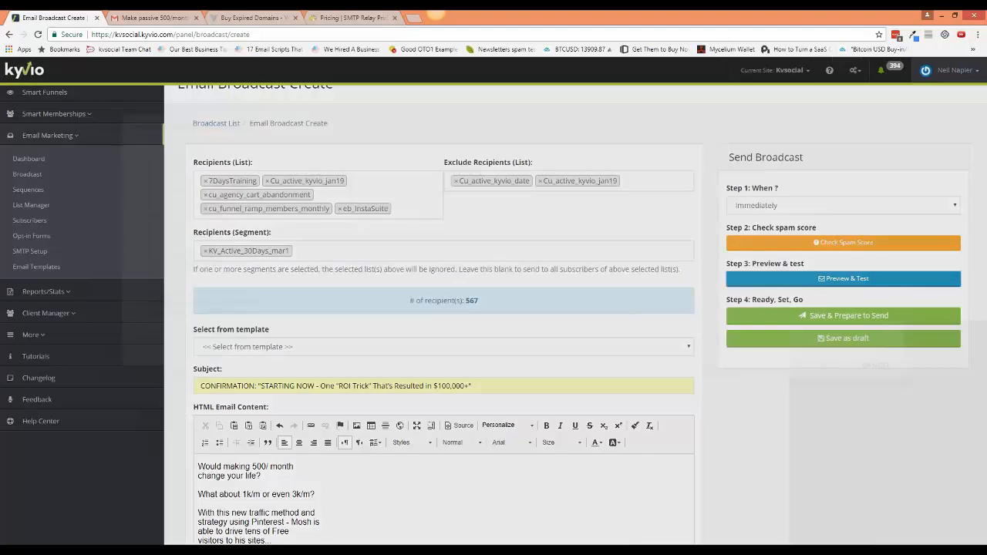
pyautogui.hotkey('ctrl', 't')
pyautogui.write('mail tester')
pyautogui.press('Down')
pyautogui.press('Return')
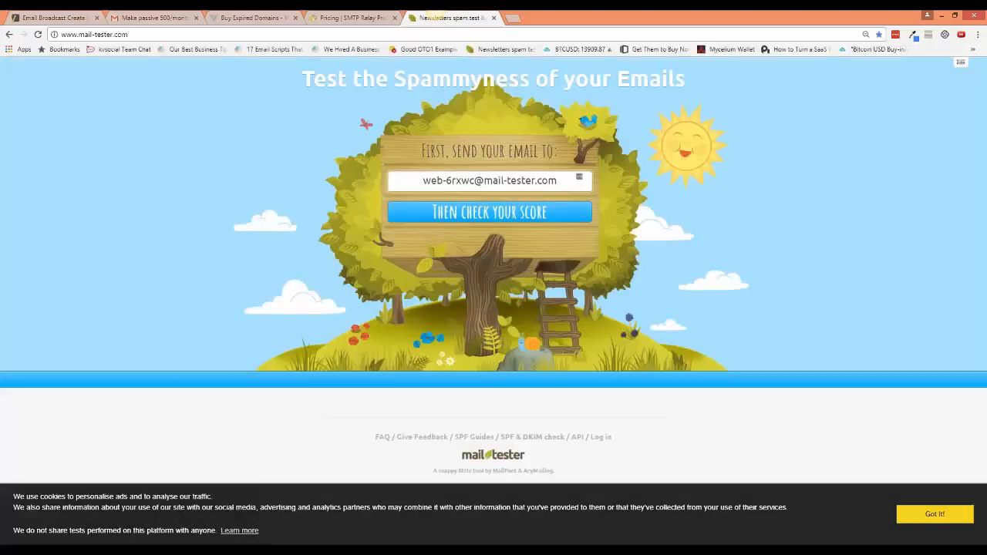
# Copy the mail-tester test address, send the broadcast test to it from Kyvio, and dismiss the confirmation.
pyautogui.click(460, 179)
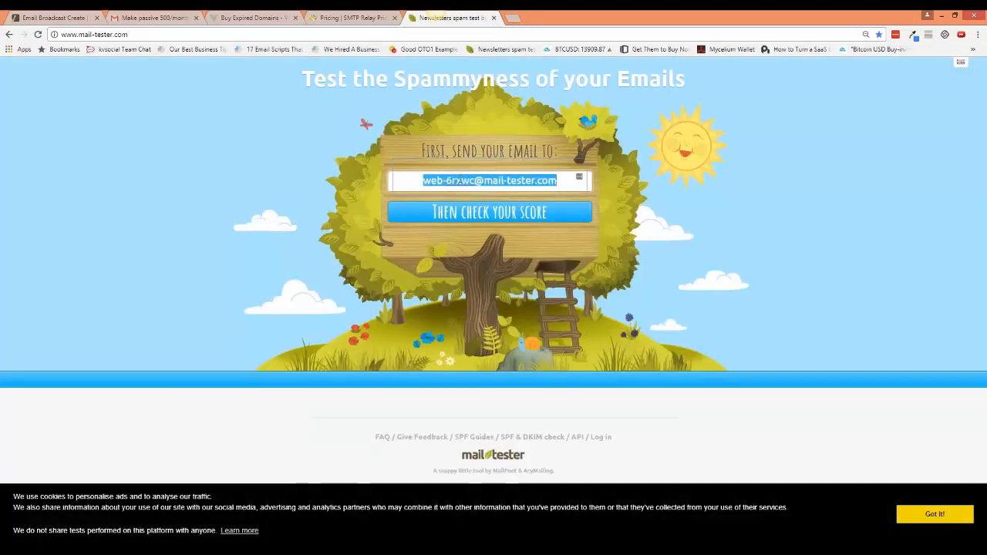
pyautogui.hotkey('ctrl', 'c')
pyautogui.click(76, 20)
pyautogui.hotkey('ctrl', 'v')
pyautogui.click(812, 361)
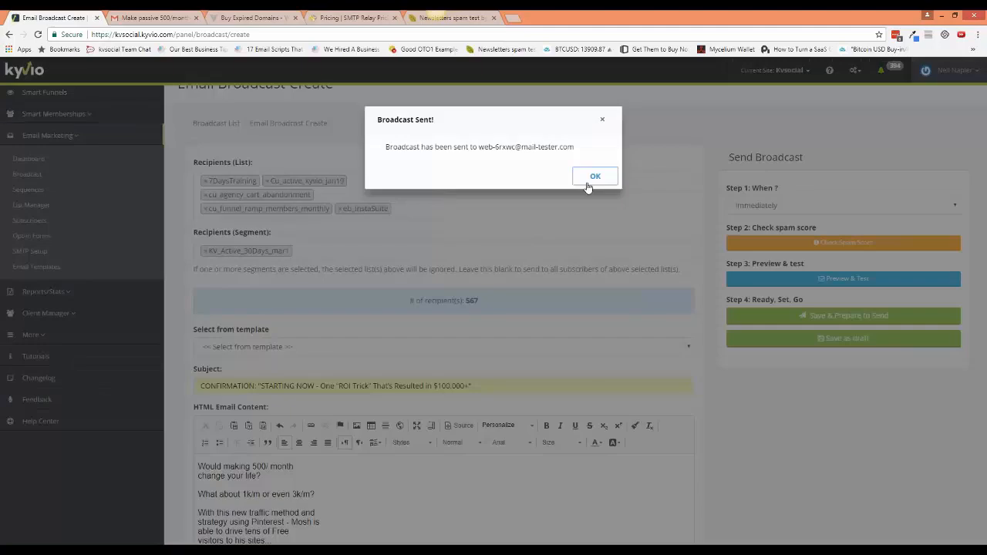
pyautogui.click(594, 177)
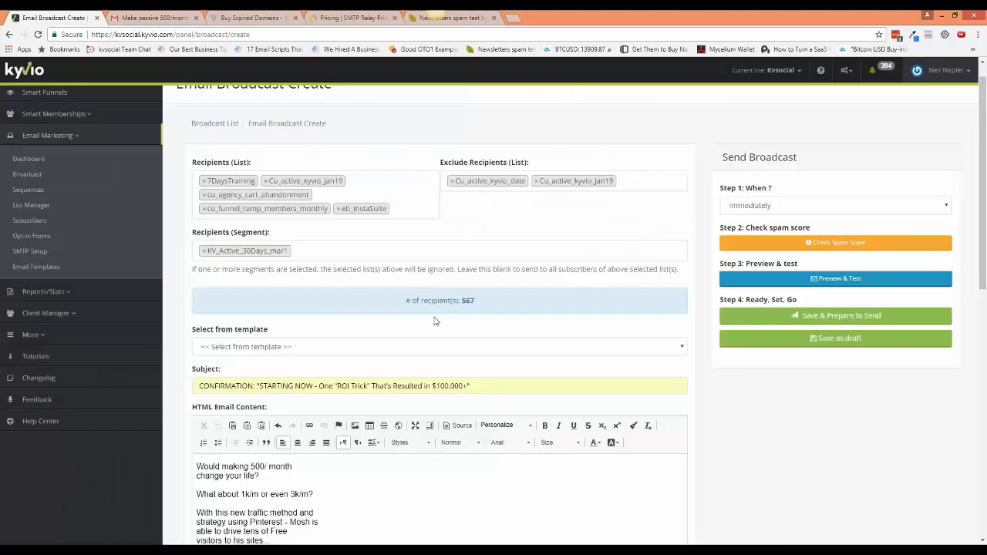
# Check the test email's spam score on mail-tester and expand the SpamAssassin and message details.
pyautogui.click(458, 22)
pyautogui.click(454, 214)
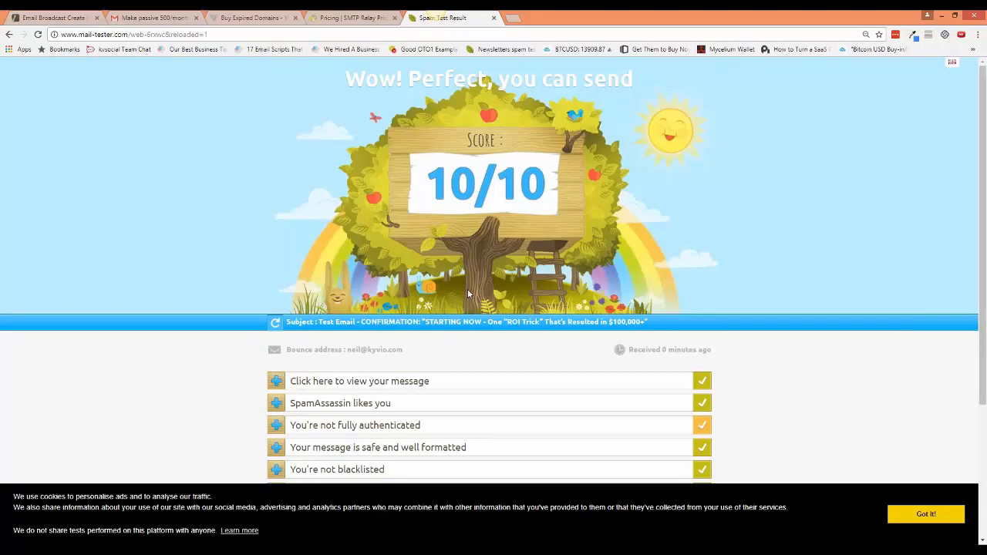
pyautogui.scroll(-1, 468, 291)
pyautogui.scroll(-2, 456, 278)
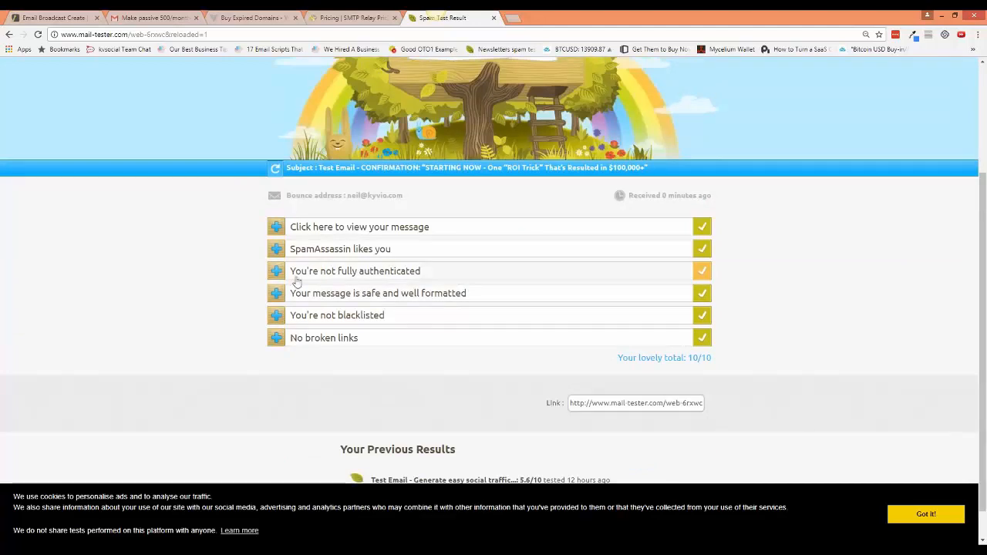
pyautogui.click(276, 249)
pyautogui.click(277, 226)
pyautogui.click(277, 227)
pyautogui.click(277, 227)
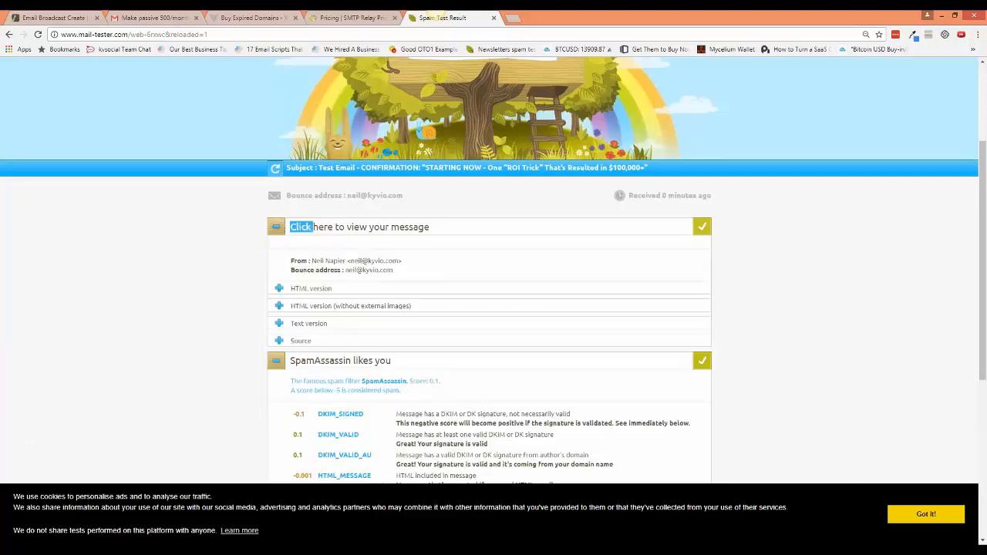
# Examine the message's HTML version in the phone, tablet and desktop previews.
pyautogui.click(278, 288)
pyautogui.click(278, 289)
pyautogui.click(279, 289)
pyautogui.click(658, 310)
pyautogui.scroll(-1, 622, 355)
pyautogui.scroll(-3, 532, 379)
pyautogui.scroll(-3, 486, 347)
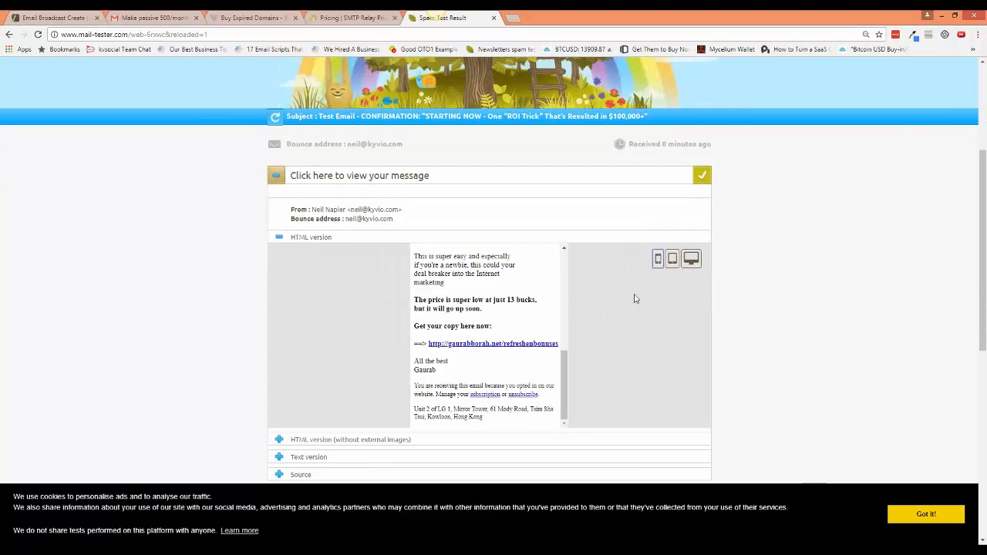
pyautogui.click(672, 259)
pyautogui.click(691, 259)
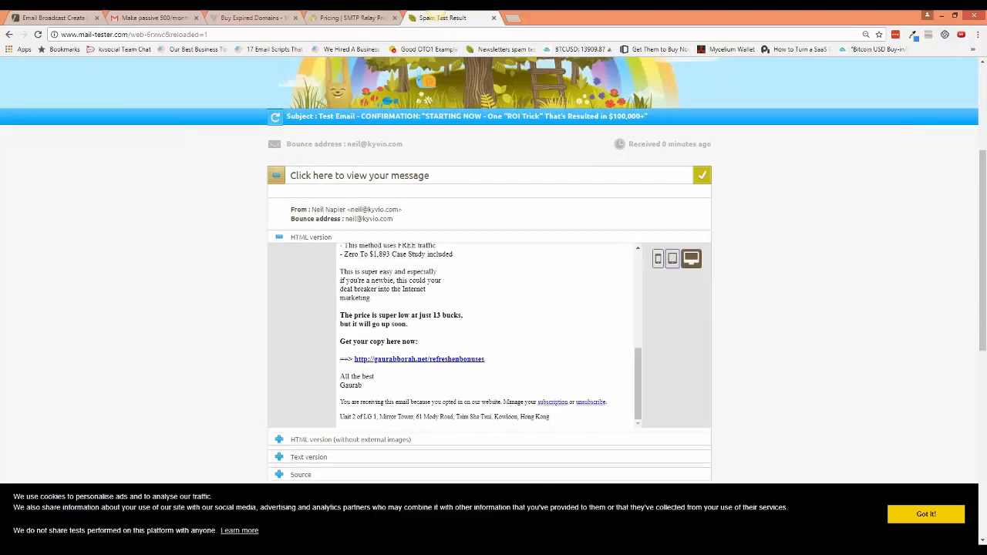
# Inspect the message source and the HTML version without external images, and read the SpamAssassin rule breakdown.
pyautogui.scroll(-1, 530, 389)
pyautogui.scroll(-3, 530, 391)
pyautogui.scroll(1, 281, 307)
pyautogui.click(280, 320)
pyautogui.click(280, 321)
pyautogui.click(280, 285)
pyautogui.click(280, 285)
pyautogui.scroll(-3, 258, 337)
pyautogui.scroll(-1, 258, 337)
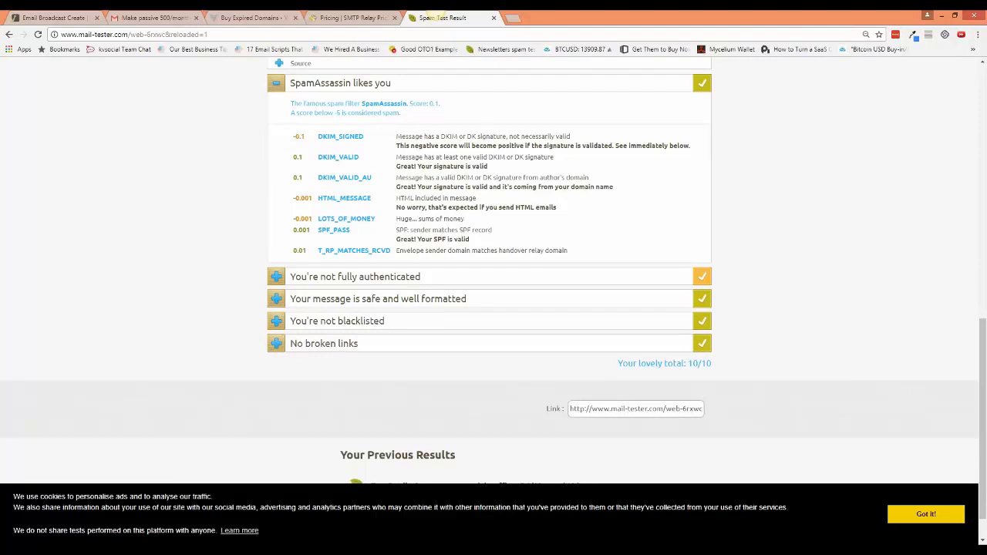
# Dismiss the cookie notice and examine mail-tester's API pricing, including the price for 100 000 tests.
pyautogui.click(946, 521)
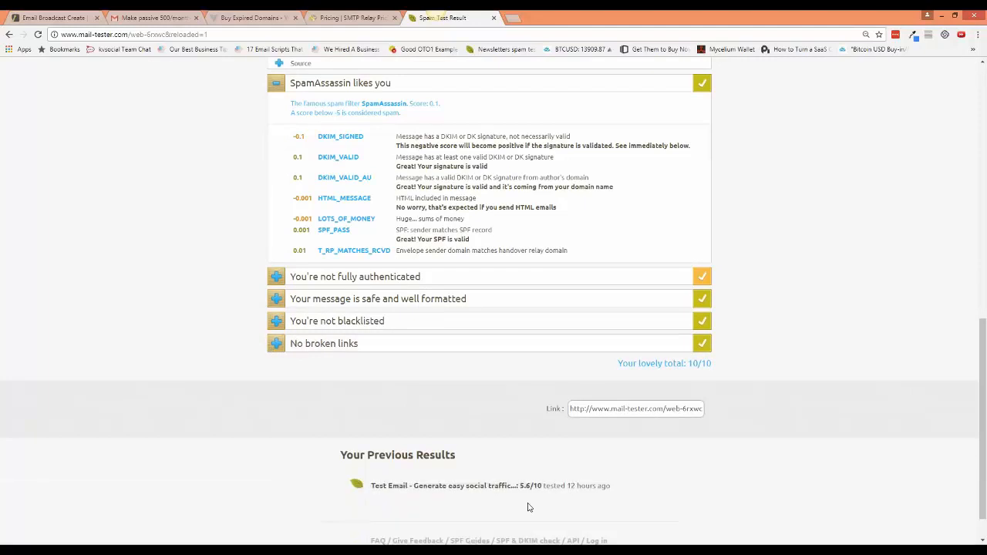
pyautogui.click(574, 542)
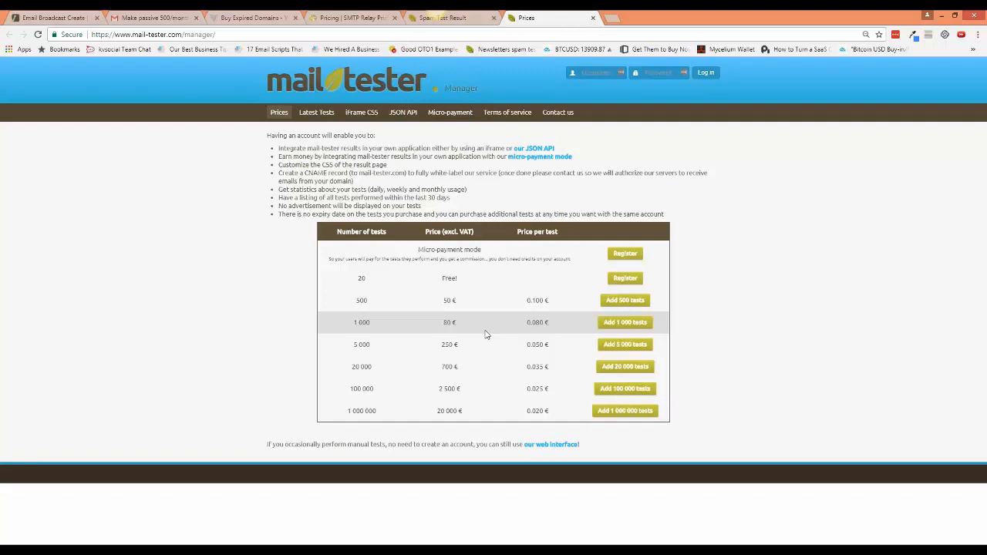
pyautogui.doubleClick(453, 391)
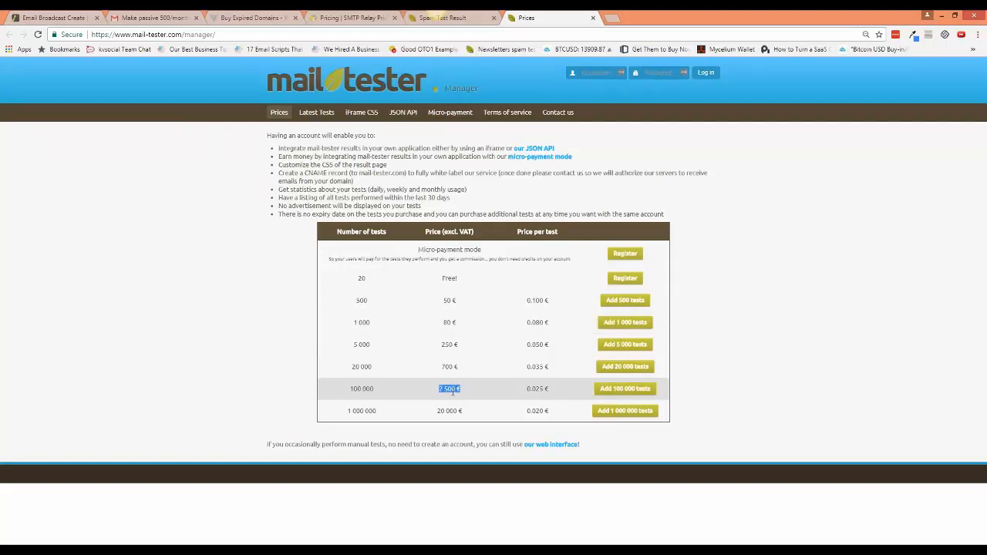
pyautogui.click(453, 391)
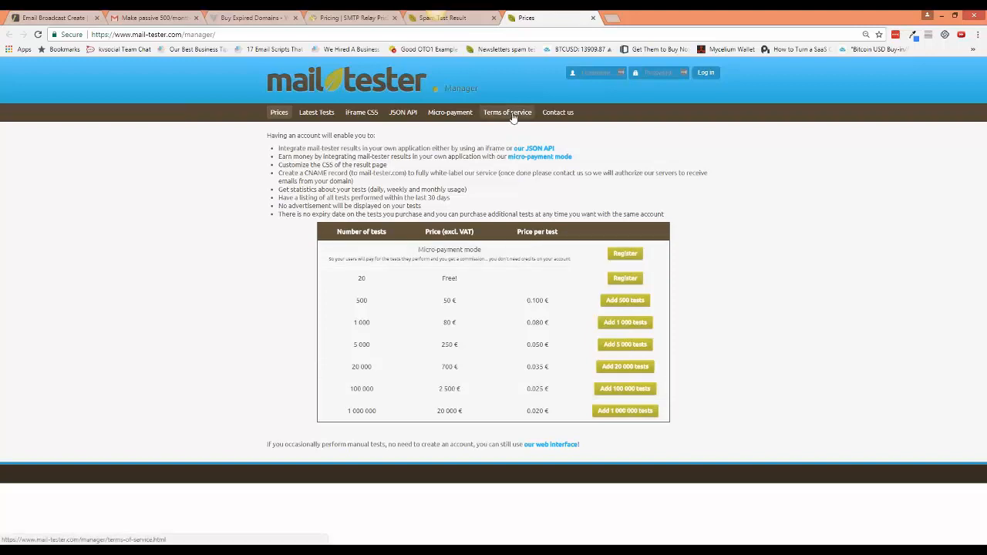
# Return to the Kyvio email broadcast and set it to send on a schedule in the Europe/Helsinki timezone.
pyautogui.click(148, 19)
pyautogui.click(59, 18)
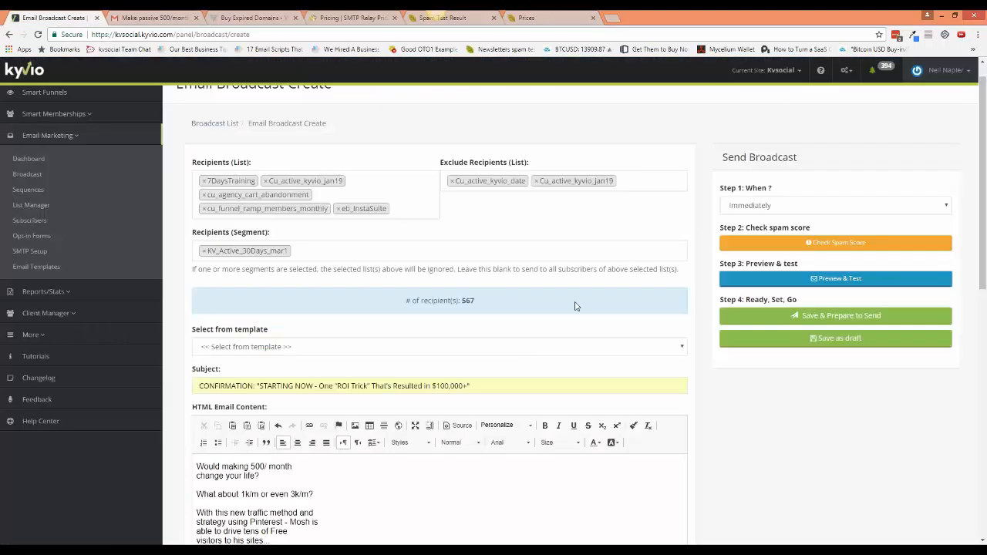
pyautogui.click(750, 205)
pyautogui.click(752, 231)
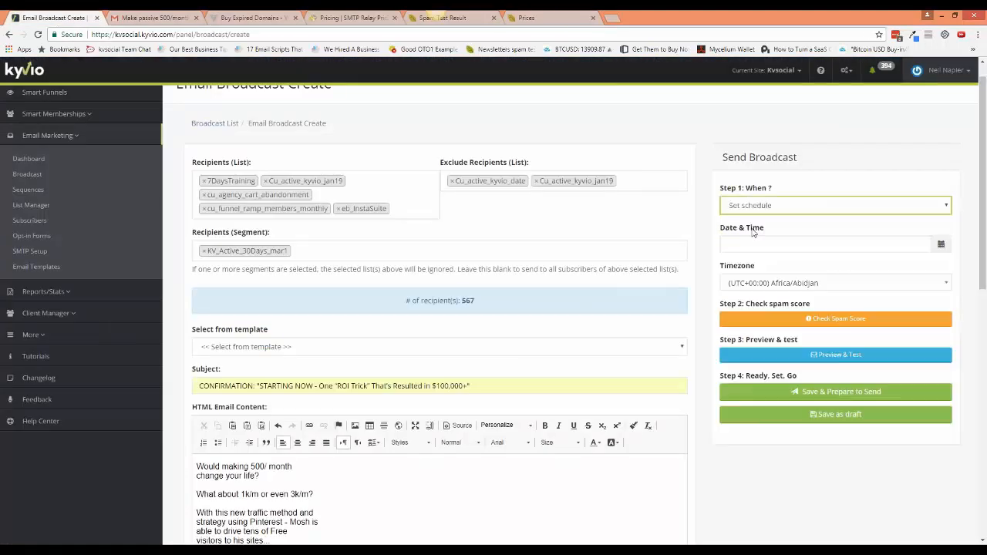
pyautogui.click(776, 283)
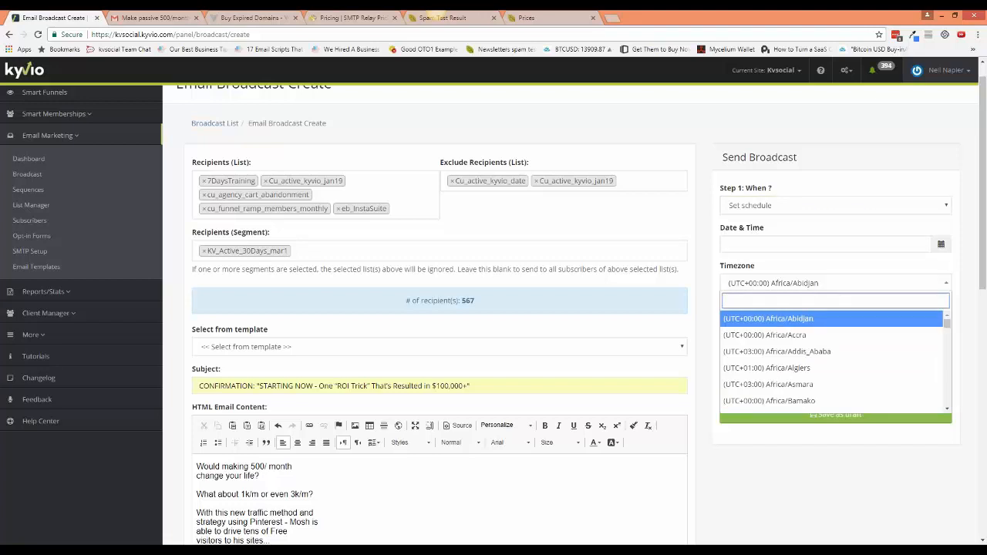
pyautogui.write('hel')
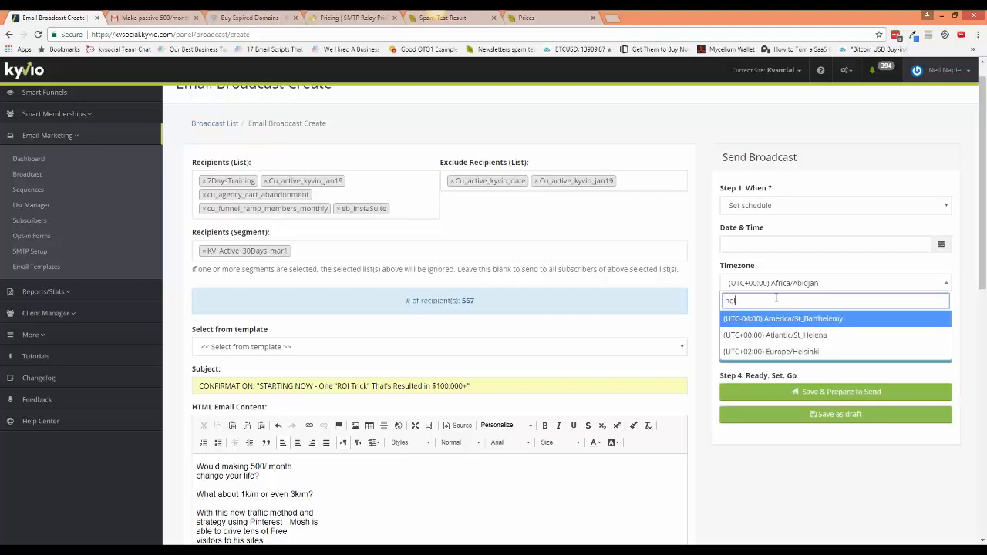
pyautogui.click(782, 352)
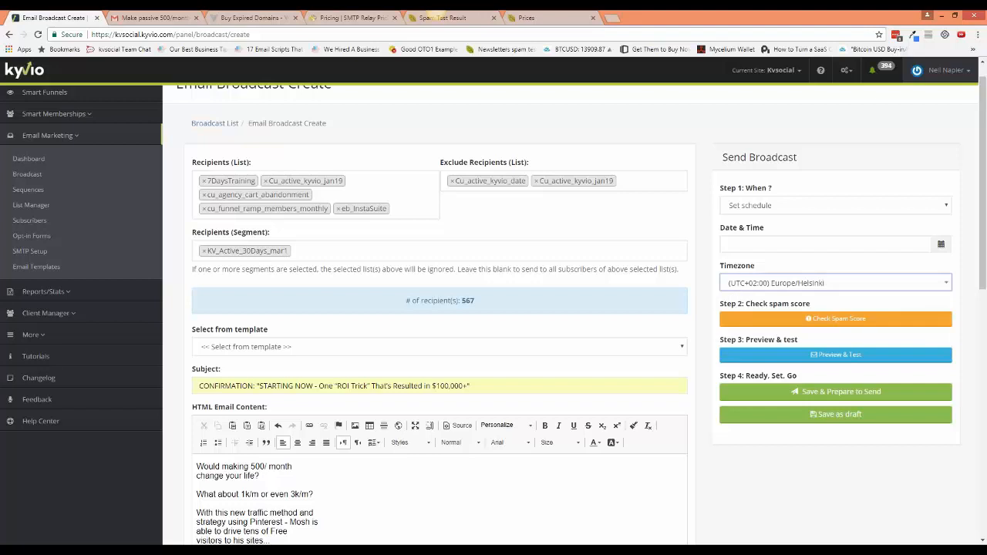
pyautogui.click(776, 245)
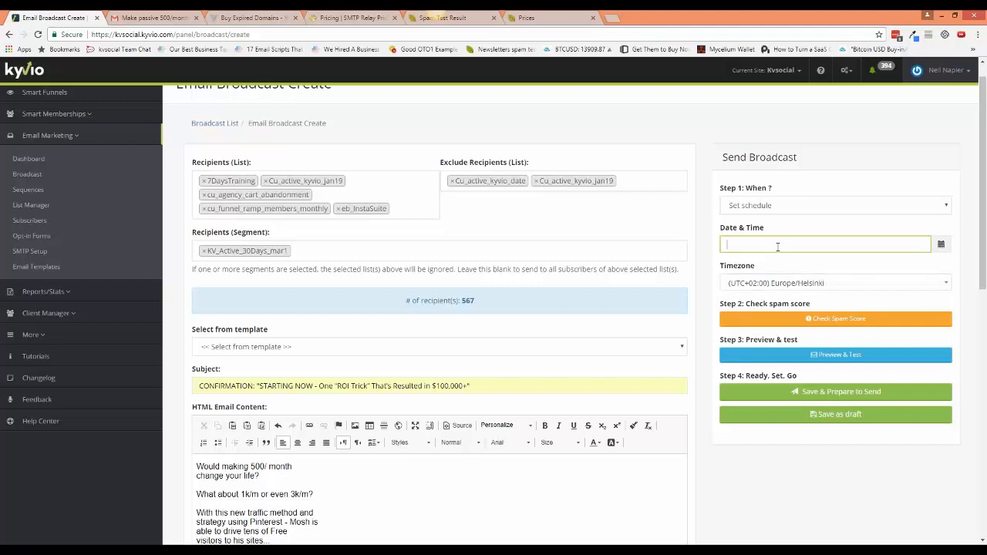
pyautogui.click(941, 245)
pyautogui.click(865, 325)
pyautogui.click(702, 317)
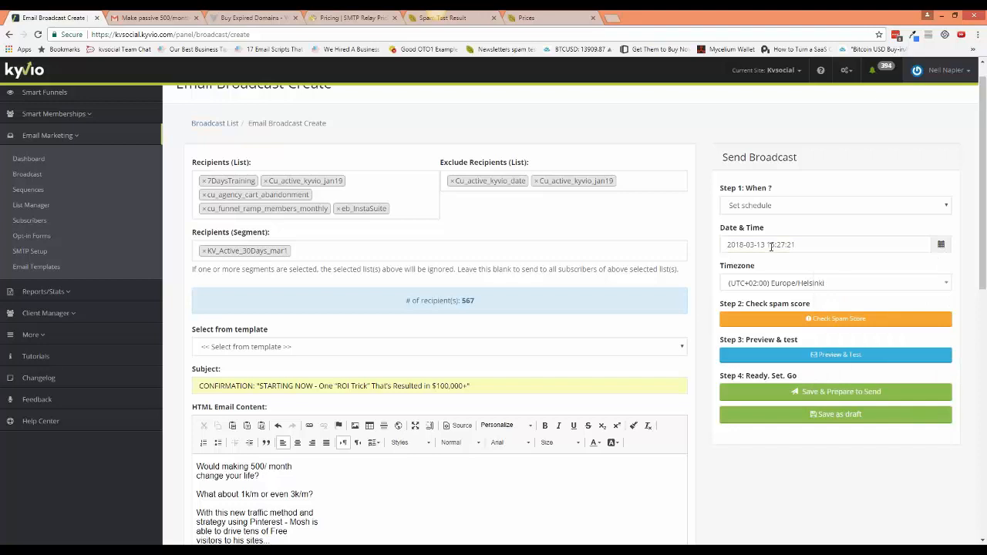
pyautogui.click(941, 244)
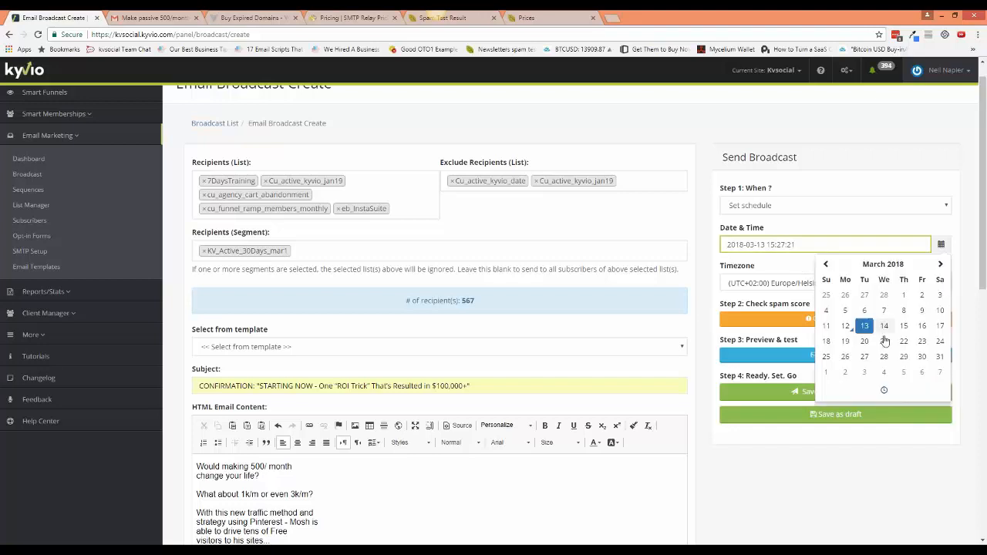
pyautogui.click(835, 300)
pyautogui.click(835, 300)
pyautogui.click(835, 300)
pyautogui.click(835, 300)
pyautogui.click(848, 467)
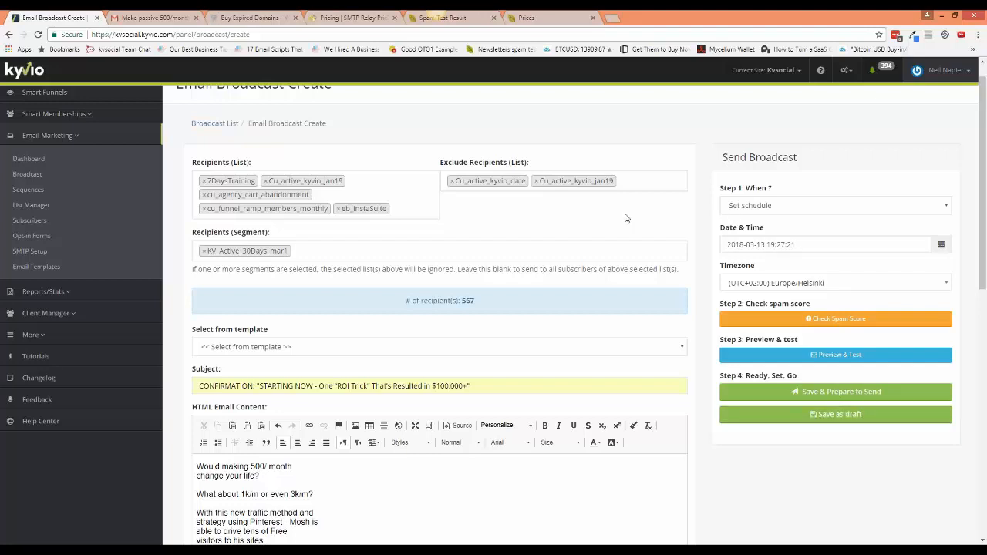
# Remove all the selected recipient lists from the broadcast.
pyautogui.click(410, 208)
pyautogui.press('BackSpace')
pyautogui.press('BackSpace')
pyautogui.press('BackSpace')
pyautogui.press('BackSpace')
pyautogui.press('BackSpace')
pyautogui.press('BackSpace')
pyautogui.press('BackSpace')
pyautogui.press('BackSpace')
pyautogui.press('BackSpace')
pyautogui.press('BackSpace')
pyautogui.press('BackSpace')
pyautogui.press('BackSpace')
pyautogui.press('BackSpace')
pyautogui.press('BackSpace')
pyautogui.press('BackSpace')
pyautogui.press('BackSpace')
pyautogui.press('BackSpace')
pyautogui.press('BackSpace')
pyautogui.press('BackSpace')
pyautogui.press('BackSpace')
pyautogui.press('BackSpace')
pyautogui.press('BackSpace')
pyautogui.press('BackSpace')
pyautogui.press('BackSpace')
pyautogui.press('BackSpace')
pyautogui.press('BackSpace')
pyautogui.press('BackSpace')
pyautogui.press('BackSpace')
pyautogui.press('BackSpace')
pyautogui.press('BackSpace')
pyautogui.press('BackSpace')
pyautogui.press('BackSpace')
pyautogui.press('BackSpace')
pyautogui.press('BackSpace')
pyautogui.press('BackSpace')
pyautogui.press('BackSpace')
pyautogui.press('BackSpace')
pyautogui.press('BackSpace')
pyautogui.press('BackSpace')
pyautogui.press('BackSpace')
pyautogui.press('BackSpace')
pyautogui.press('BackSpace')
pyautogui.press('BackSpace')
pyautogui.press('BackSpace')
pyautogui.press('BackSpace')
# Remove the KV_Active_30Days_mar1 segment from the broadcast's recipients.
pyautogui.click(462, 230)
pyautogui.press('BackSpace')
pyautogui.press('BackSpace')
pyautogui.press('BackSpace')
pyautogui.press('BackSpace')
pyautogui.press('BackSpace')
pyautogui.press('BackSpace')
pyautogui.press('BackSpace')
pyautogui.press('BackSpace')
pyautogui.press('BackSpace')
pyautogui.press('BackSpace')
pyautogui.press('BackSpace')
pyautogui.press('BackSpace')
pyautogui.press('BackSpace')
pyautogui.press('BackSpace')
pyautogui.press('BackSpace')
pyautogui.press('BackSpace')
pyautogui.press('BackSpace')
pyautogui.press('BackSpace')
pyautogui.press('BackSpace')
pyautogui.press('BackSpace')
# Clear both excluded recipient lists from the broadcast.
pyautogui.click(608, 180)
pyautogui.press('BackSpace')
pyautogui.press('BackSpace')
pyautogui.press('BackSpace')
pyautogui.press('BackSpace')
pyautogui.press('BackSpace')
pyautogui.press('BackSpace')
pyautogui.press('BackSpace')
pyautogui.press('BackSpace')
pyautogui.press('BackSpace')
pyautogui.press('BackSpace')
pyautogui.press('BackSpace')
pyautogui.press('BackSpace')
pyautogui.press('BackSpace')
pyautogui.press('BackSpace')
pyautogui.press('BackSpace')
pyautogui.press('BackSpace')
pyautogui.press('BackSpace')
pyautogui.press('BackSpace')
pyautogui.press('BackSpace')
pyautogui.press('BackSpace')
pyautogui.press('BackSpace')
pyautogui.press('BackSpace')
pyautogui.press('BackSpace')
pyautogui.press('BackSpace')
pyautogui.press('BackSpace')
pyautogui.press('BackSpace')
pyautogui.press('BackSpace')
pyautogui.press('BackSpace')
pyautogui.press('BackSpace')
pyautogui.press('BackSpace')
pyautogui.press('BackSpace')
pyautogui.press('BackSpace')
pyautogui.press('BackSpace')
pyautogui.press('BackSpace')
pyautogui.press('BackSpace')
pyautogui.press('BackSpace')
pyautogui.press('BackSpace')
pyautogui.press('BackSpace')
# Try to save the scheduled broadcast as a draft.
pyautogui.click(753, 451)
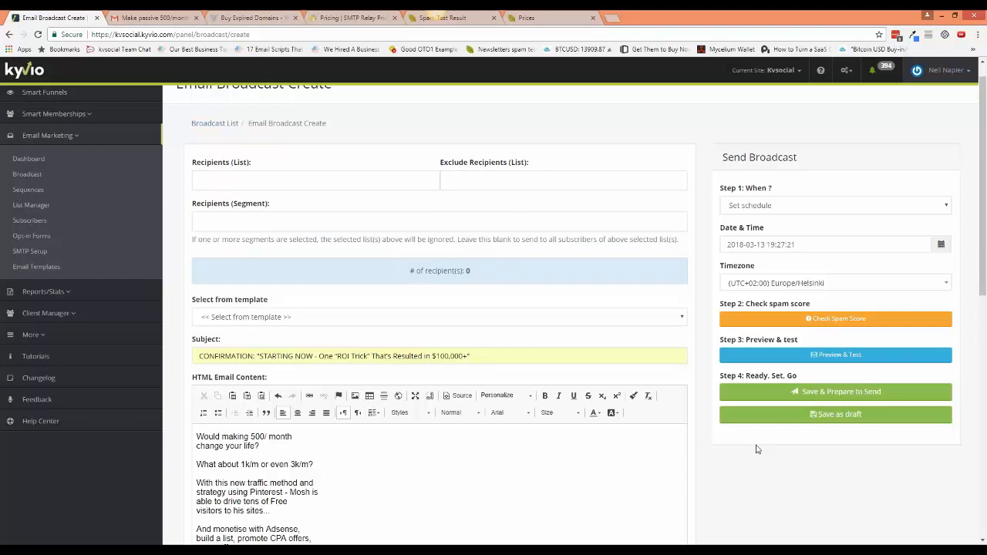
pyautogui.click(771, 421)
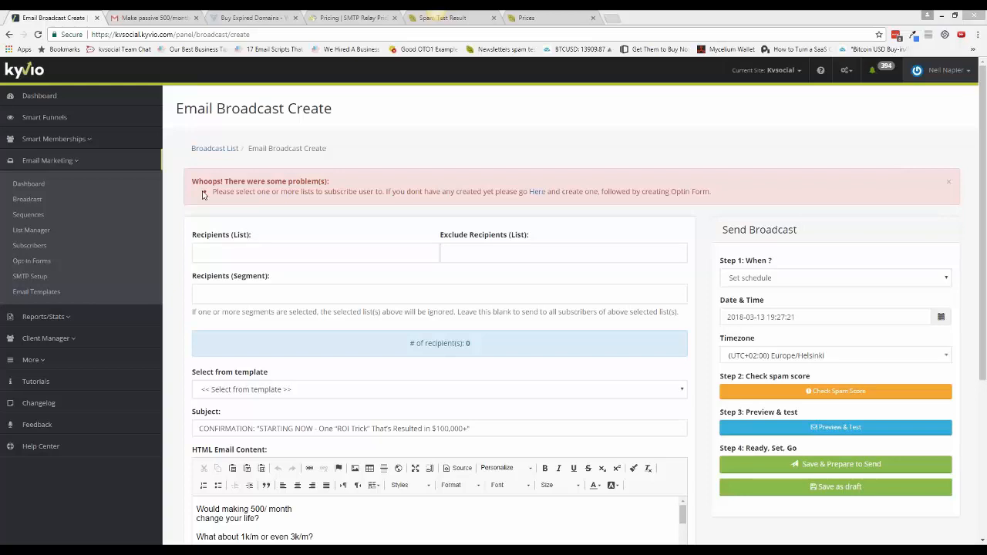
# Open the broadcast list and review the sent campaigns' opens, clicks and unsubscribes.
pyautogui.click(206, 154)
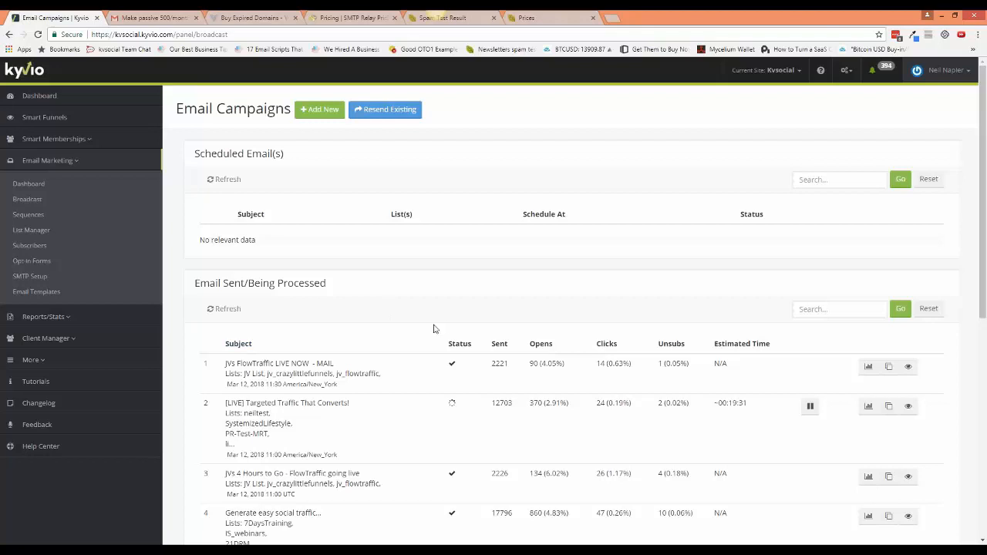
pyautogui.scroll(-3, 434, 328)
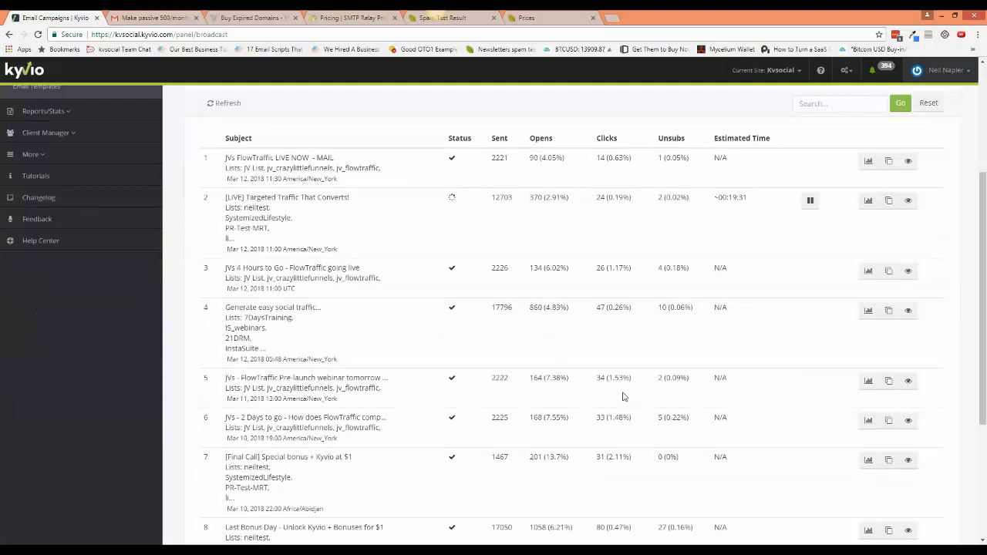
pyautogui.scroll(-3, 623, 396)
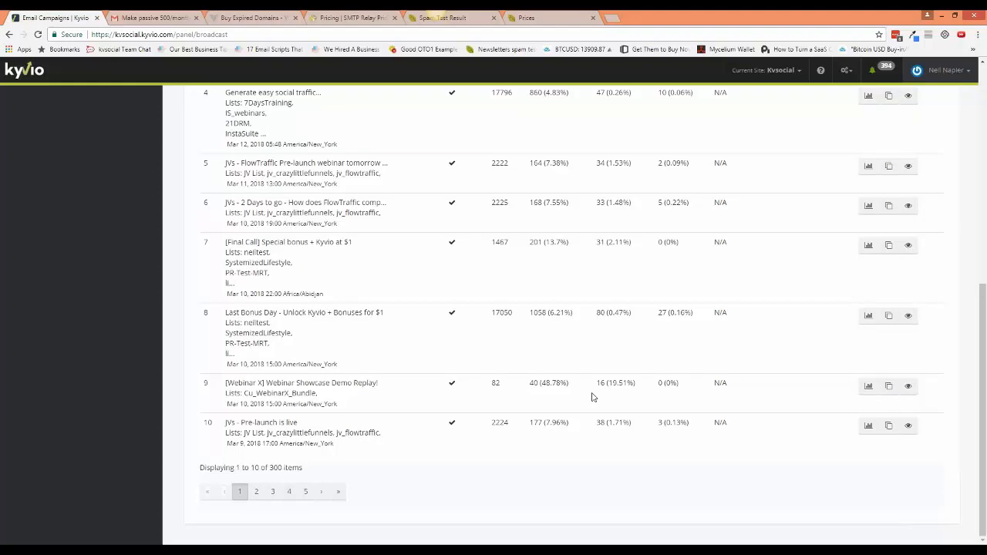
pyautogui.scroll(5, 540, 347)
# Try out resending "Generate easy social traffic..." with a new subject to recipients who have not opened it, and cancel the resend.
pyautogui.click(396, 114)
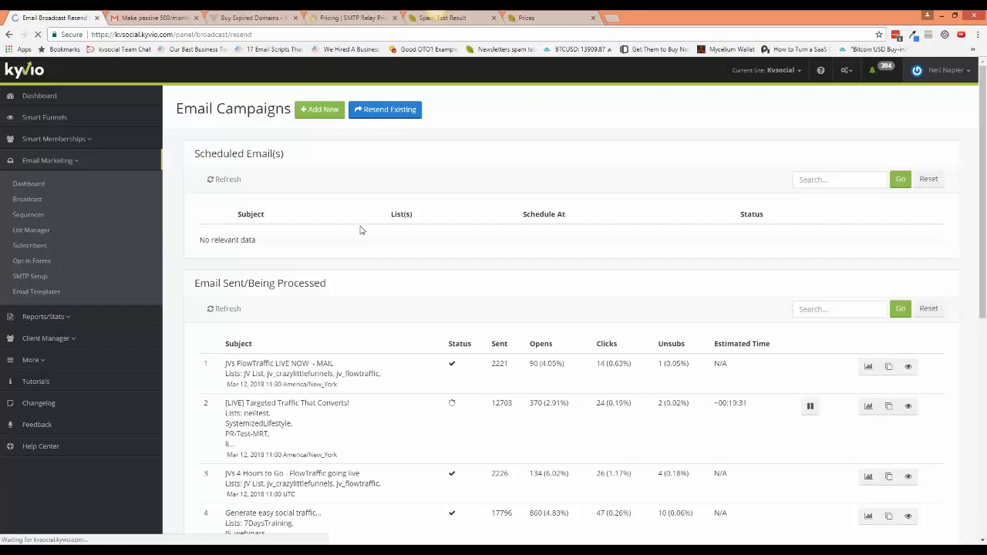
pyautogui.click(455, 193)
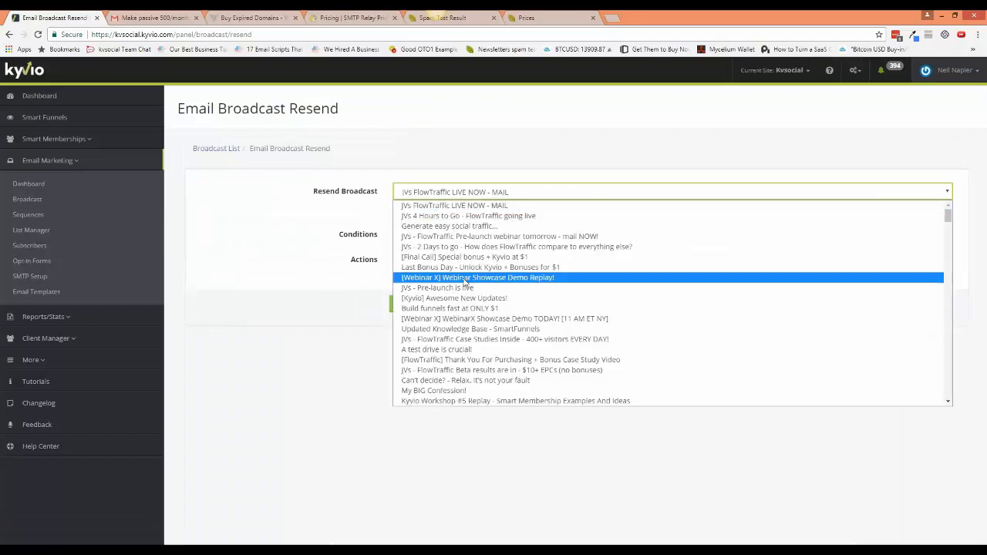
pyautogui.click(461, 227)
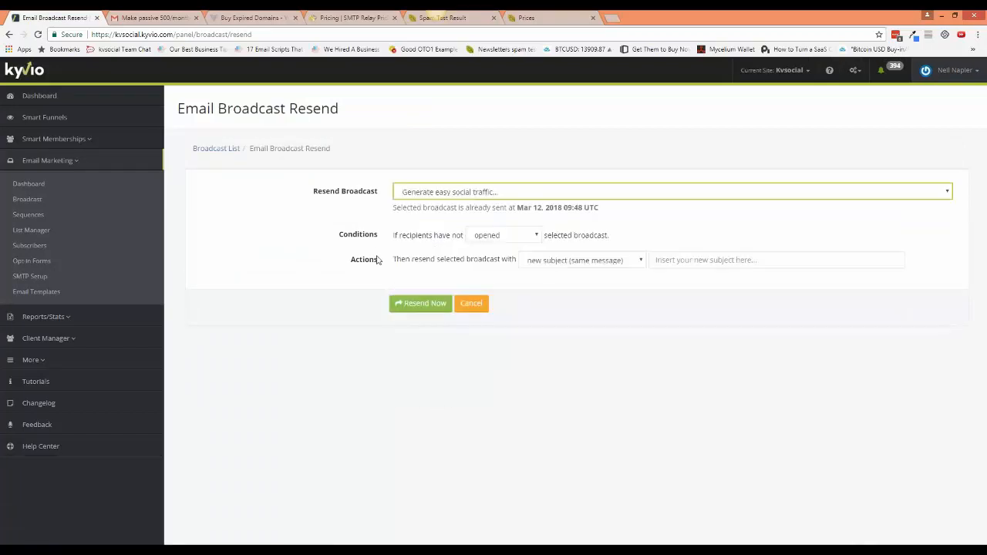
pyautogui.click(477, 235)
pyautogui.click(494, 248)
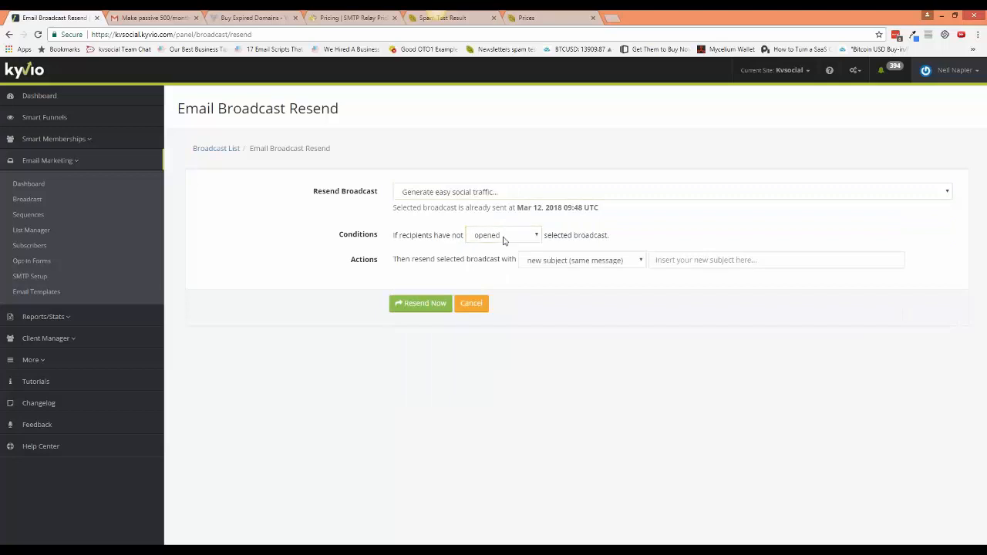
pyautogui.click(565, 262)
pyautogui.click(686, 262)
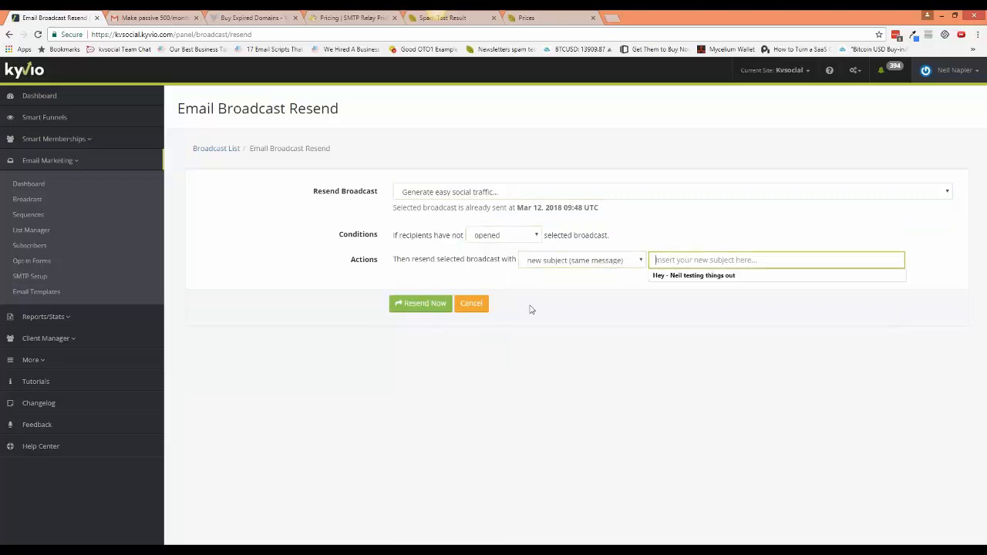
pyautogui.click(471, 303)
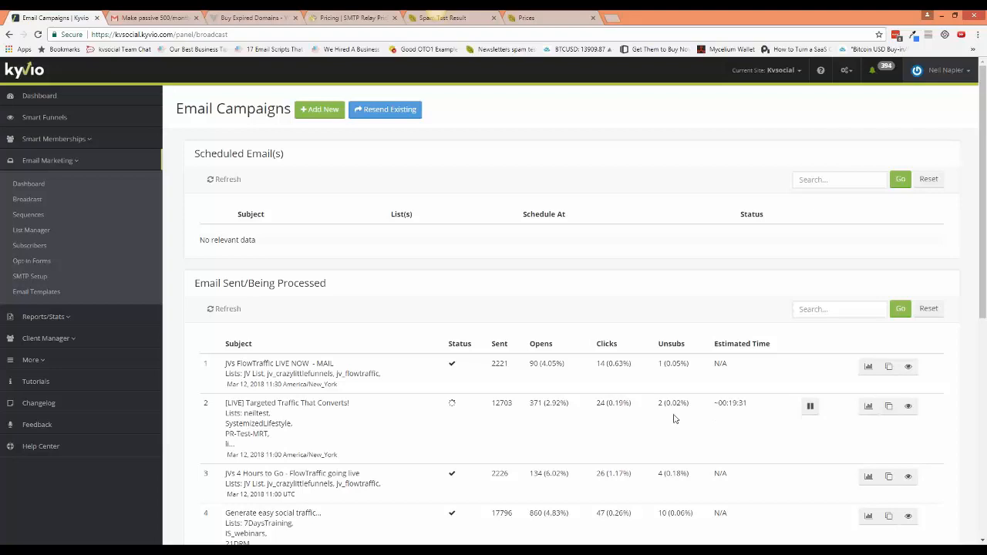
# Start a demo automation for the cu_flowtraffic_main list, name it, and set its event to "On subscriber added.".
pyautogui.click(60, 230)
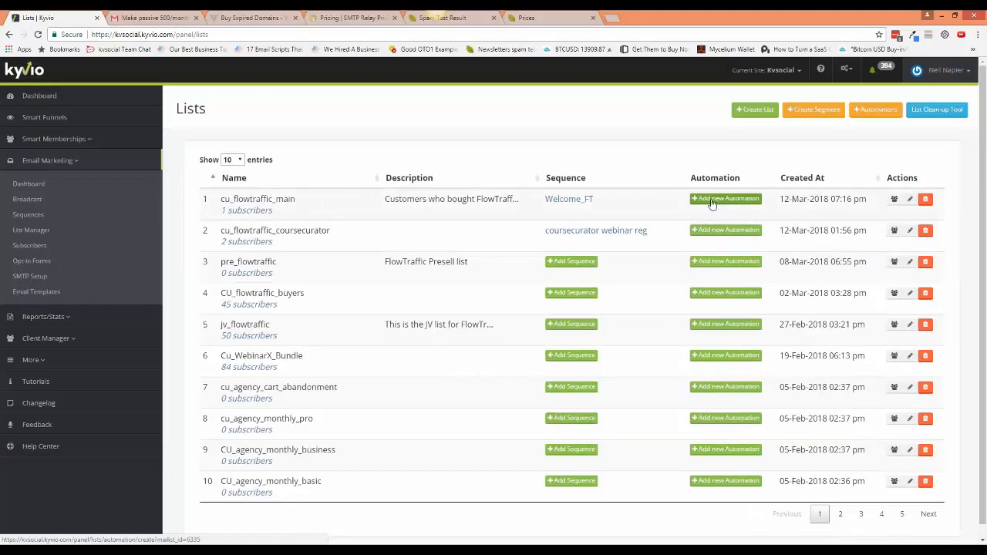
pyautogui.click(711, 201)
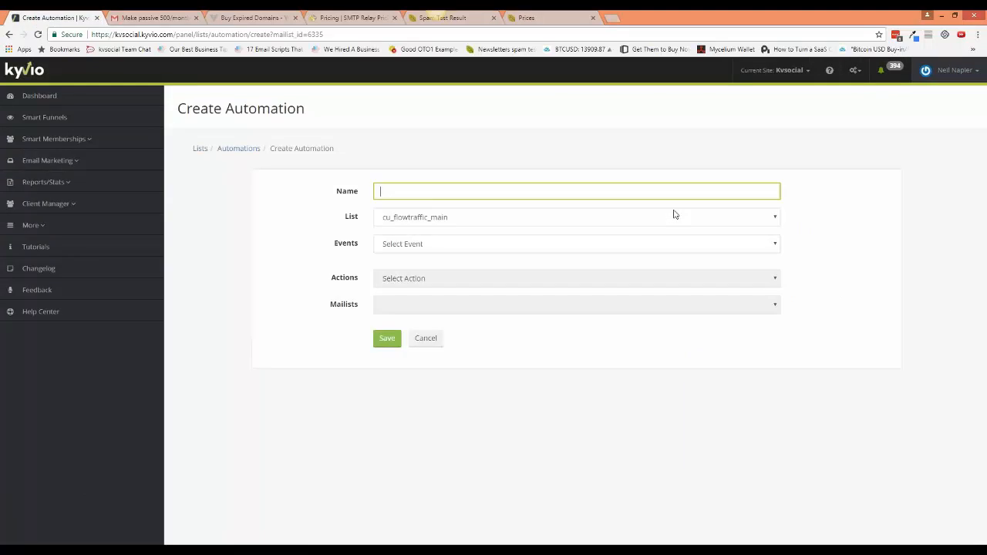
pyautogui.write('Neil_Demo')
pyautogui.click(475, 247)
pyautogui.click(472, 270)
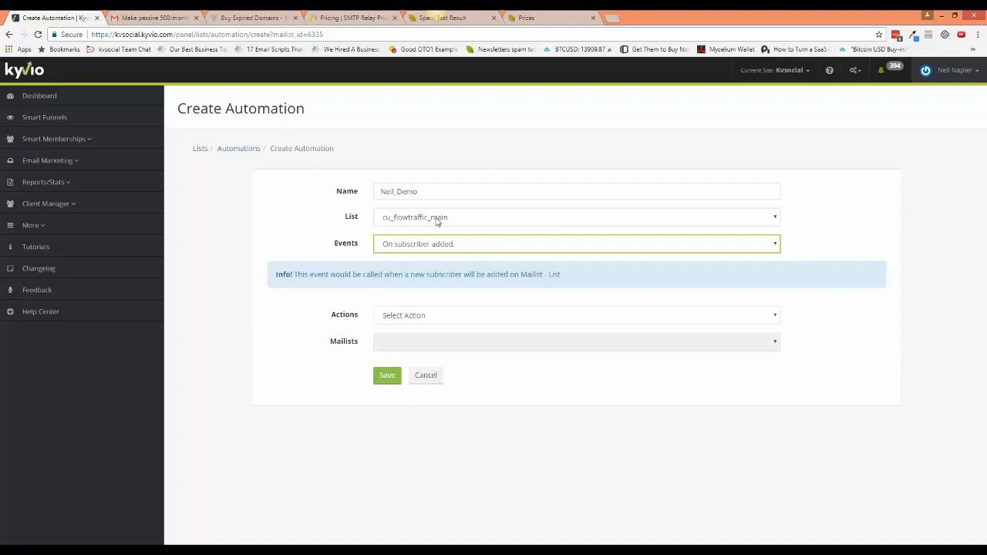
pyautogui.click(403, 220)
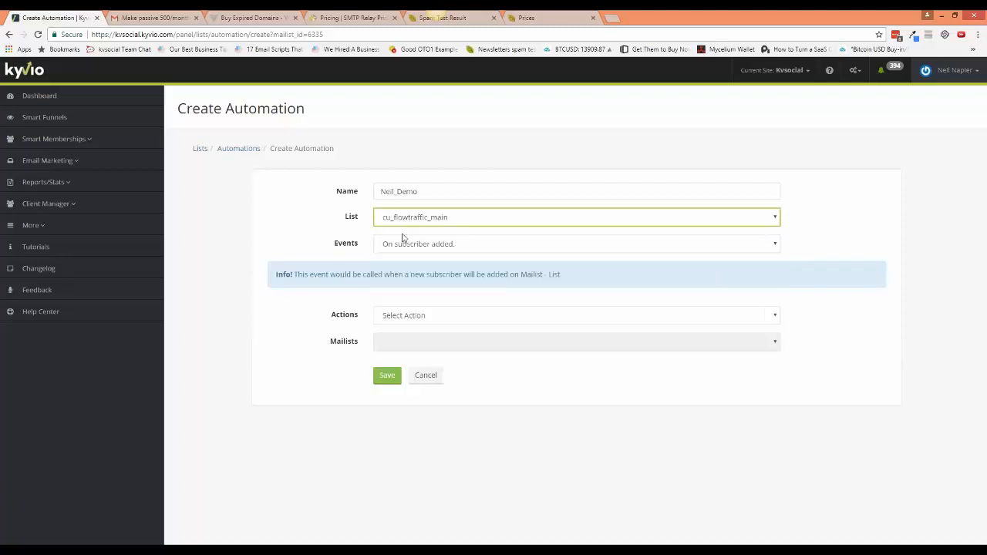
# Set the automation's action to DELETE FROM all other lists.
pyautogui.click(404, 317)
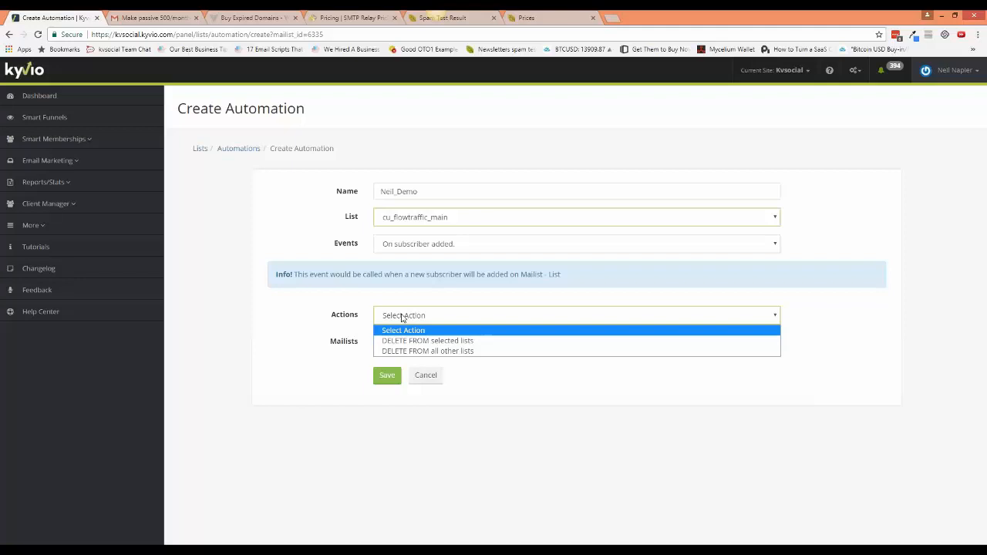
pyautogui.click(424, 354)
pyautogui.click(303, 438)
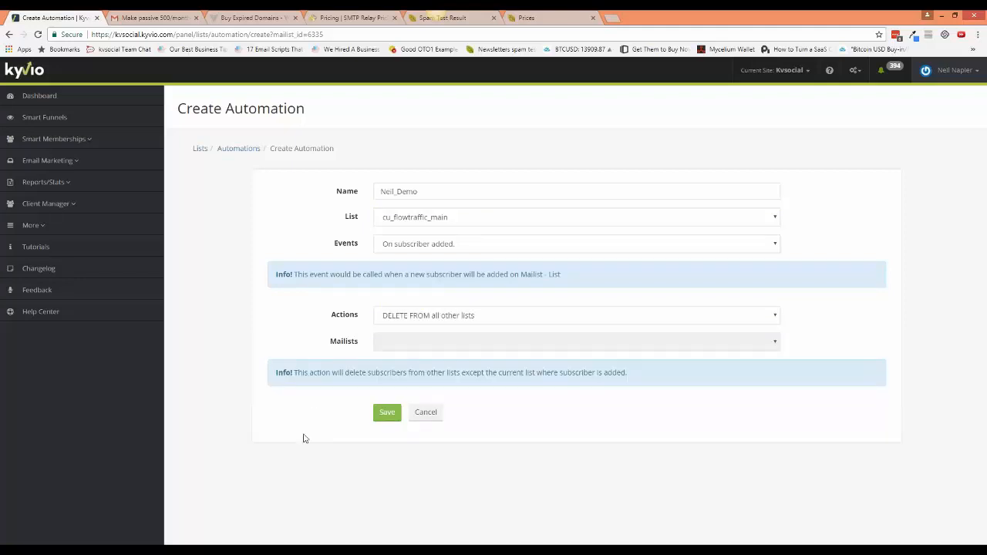
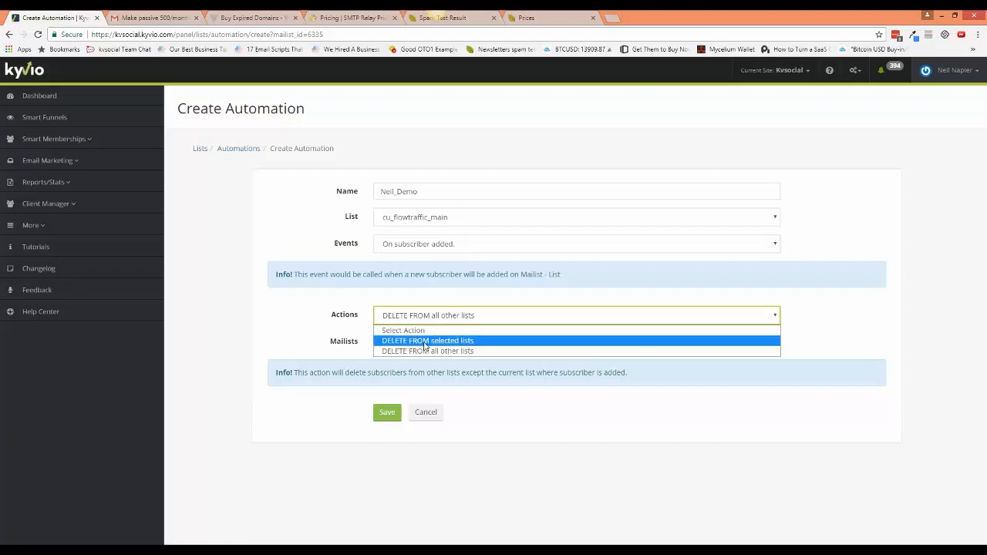
# Change the action to DELETE FROM selected lists, choosing SystemizedLifestyle, PR-Test-MRT and live demo email, and cancel the automation.
pyautogui.click(424, 341)
pyautogui.click(430, 344)
pyautogui.click(430, 375)
pyautogui.click(507, 348)
pyautogui.click(502, 399)
pyautogui.click(502, 342)
pyautogui.click(502, 399)
pyautogui.click(522, 428)
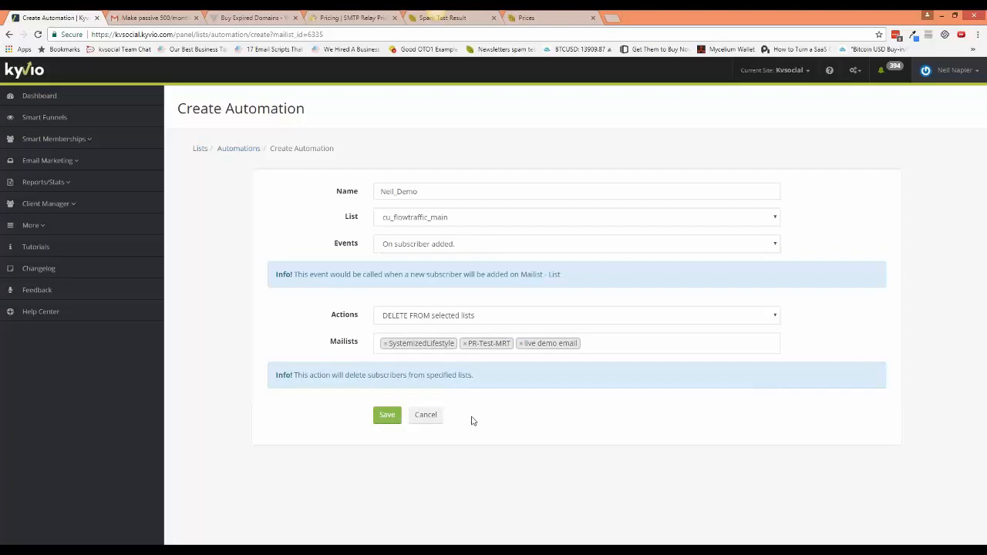
pyautogui.click(428, 415)
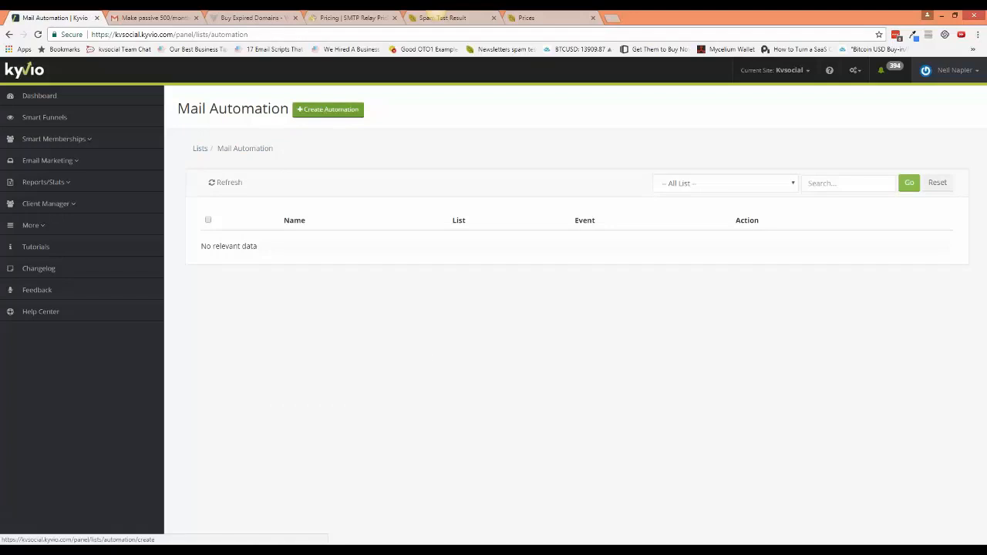
# Open a blank automation form from the Mail Automation page and cancel it.
pyautogui.click(328, 109)
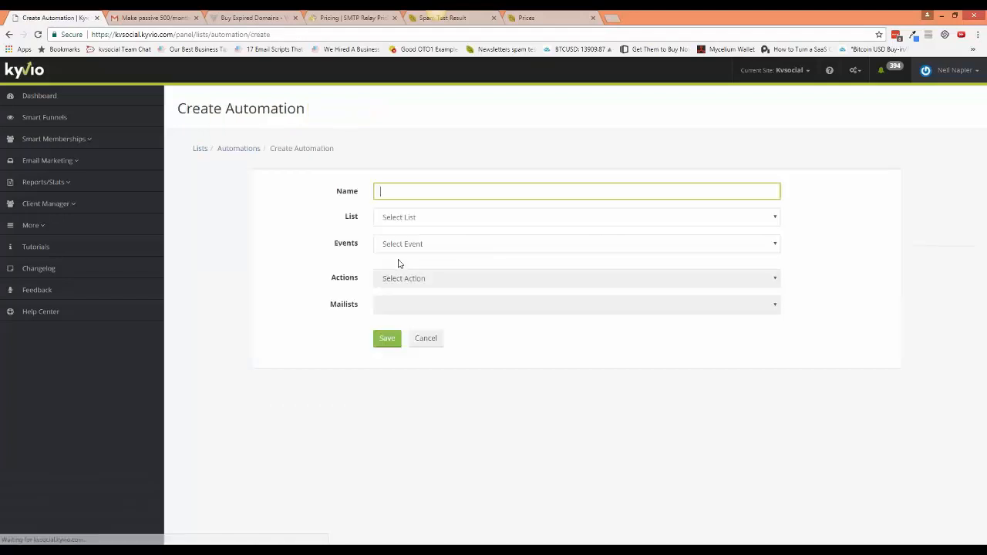
pyautogui.click(437, 333)
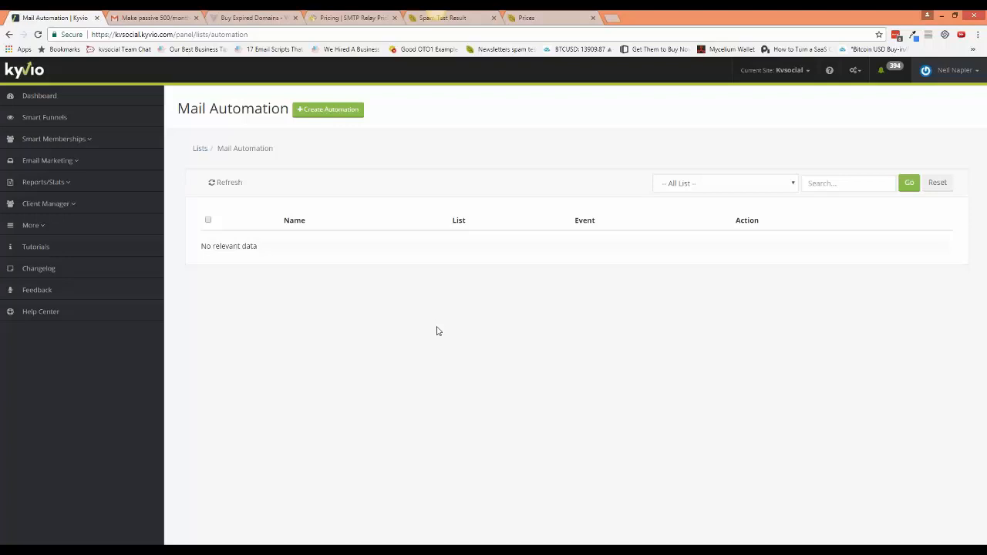
# Start a List Clean-up Tool run from the list manager with action Move for subscribers who have Not Opened OR clicked.
pyautogui.click(120, 169)
pyautogui.click(110, 232)
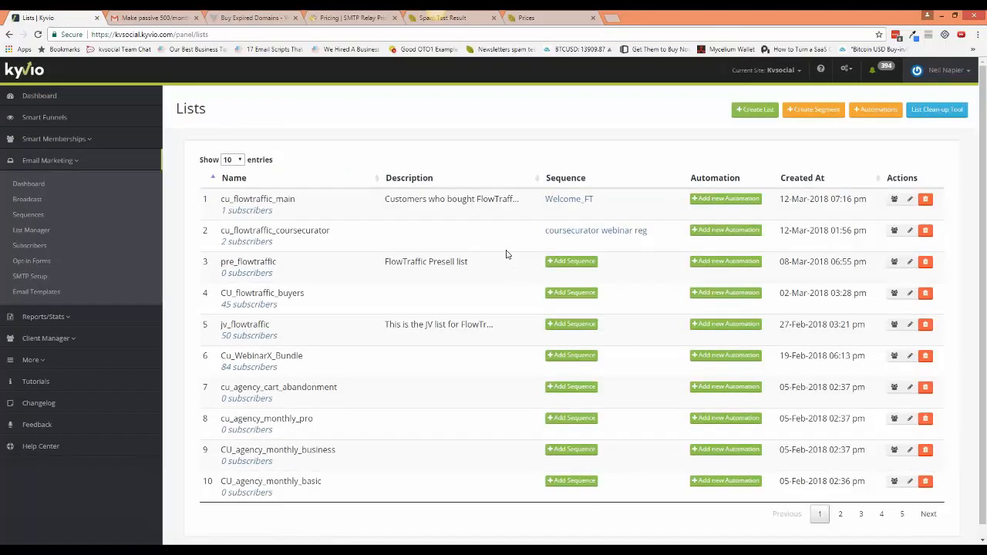
pyautogui.click(945, 122)
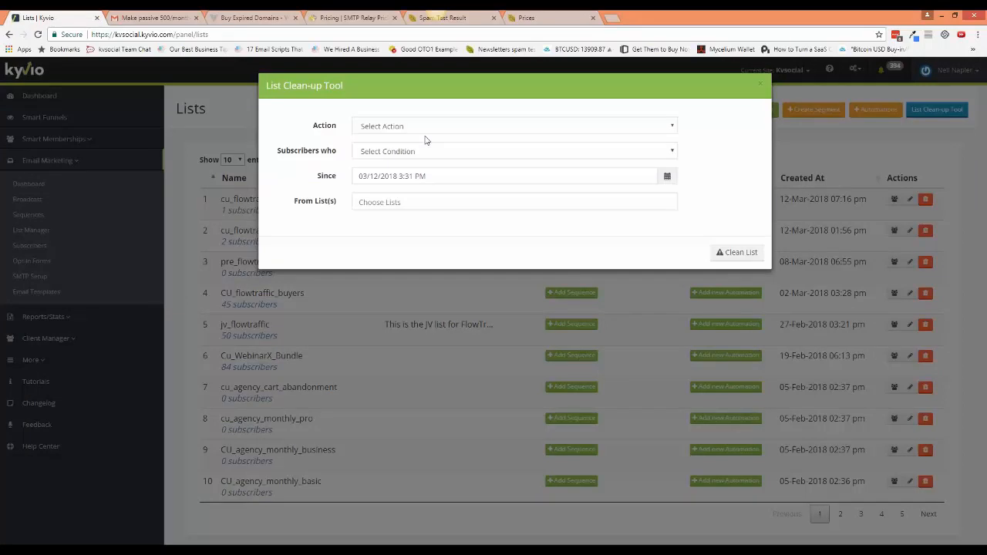
pyautogui.click(418, 129)
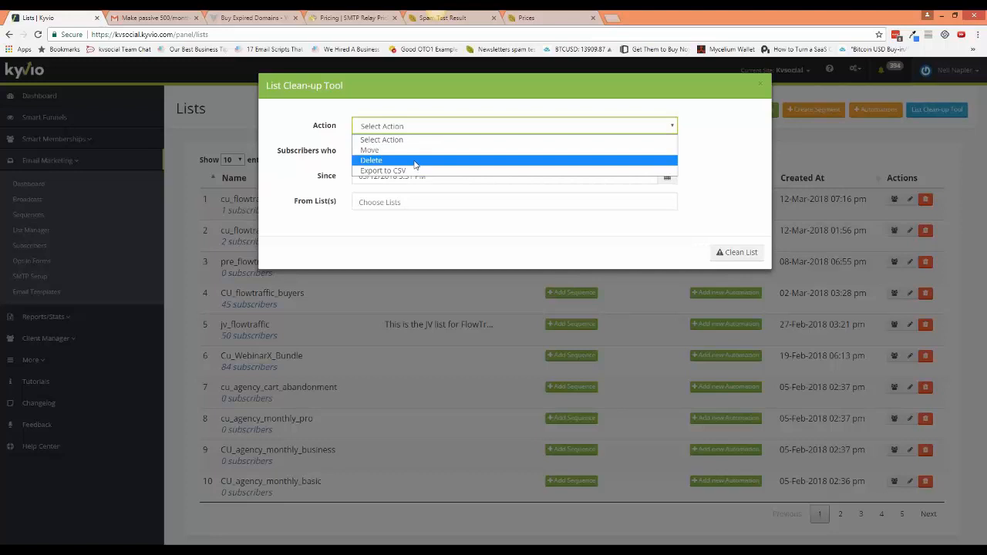
pyautogui.click(414, 162)
pyautogui.click(407, 131)
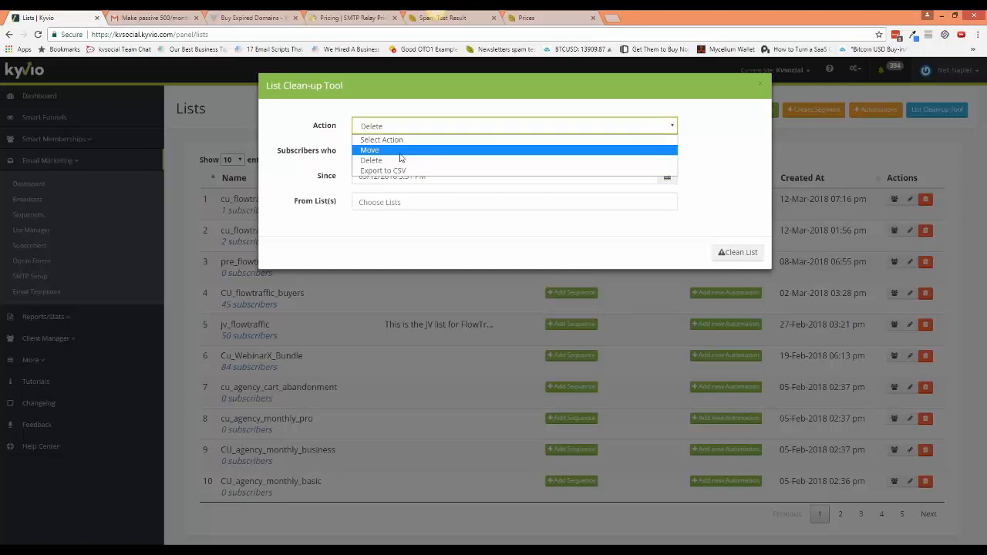
pyautogui.click(402, 152)
pyautogui.click(404, 157)
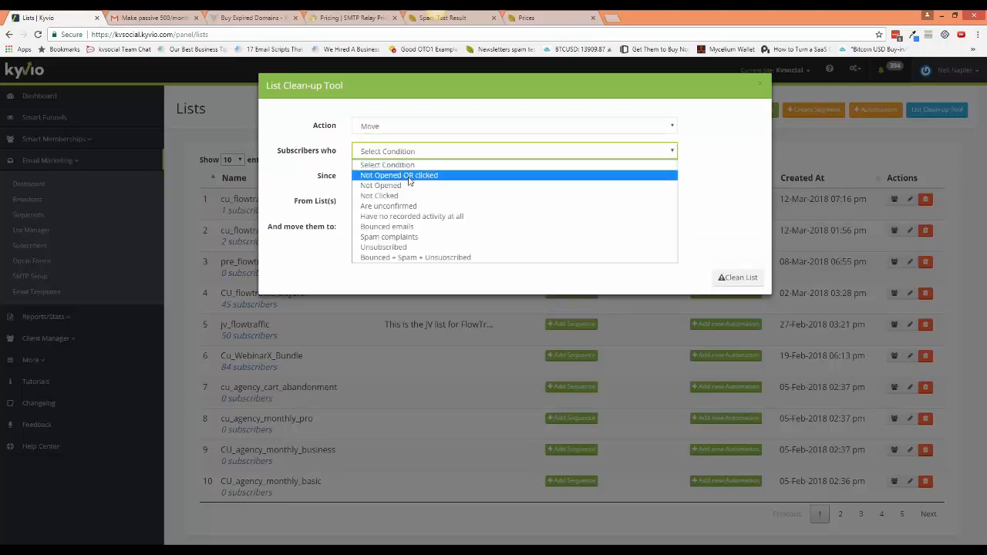
pyautogui.click(408, 176)
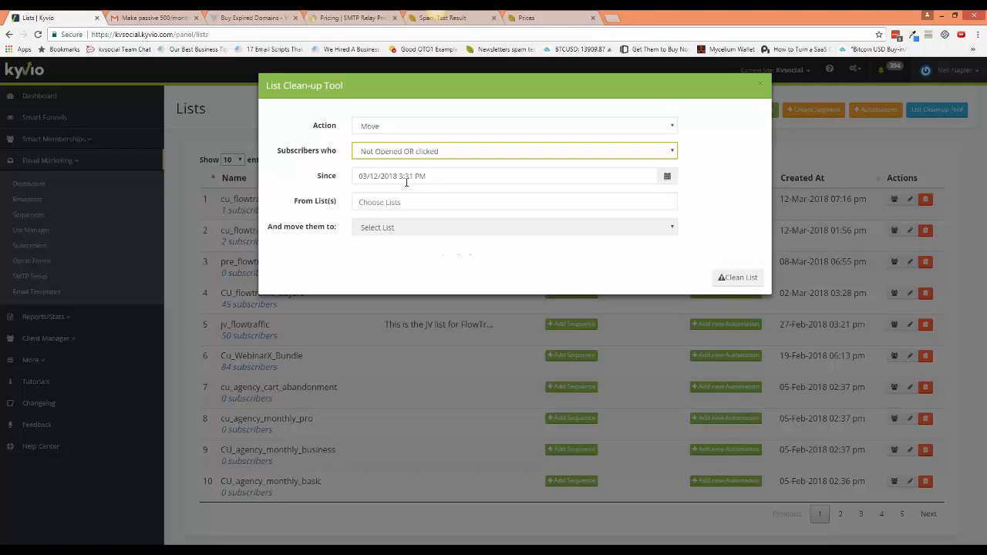
# Set the clean-up's Since date and time to 01/01/2018 3:31 AM.
pyautogui.click(406, 178)
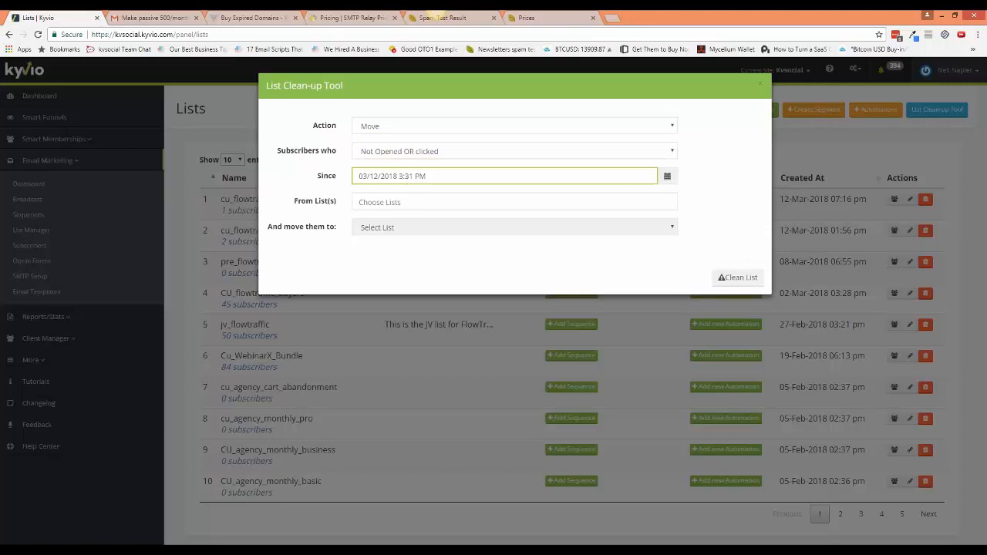
pyautogui.click(668, 176)
pyautogui.click(361, 199)
pyautogui.click(361, 199)
pyautogui.click(378, 231)
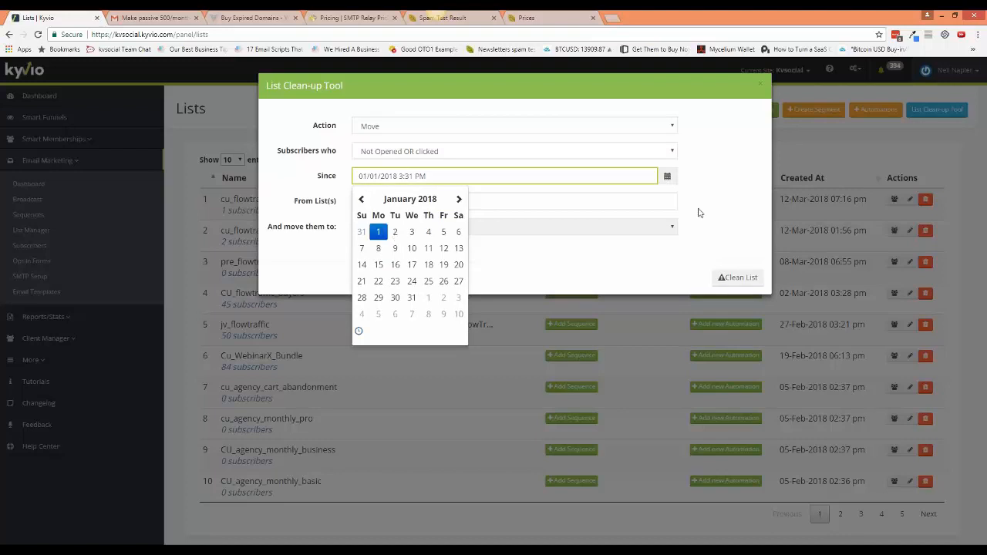
pyautogui.click(360, 332)
pyautogui.click(424, 232)
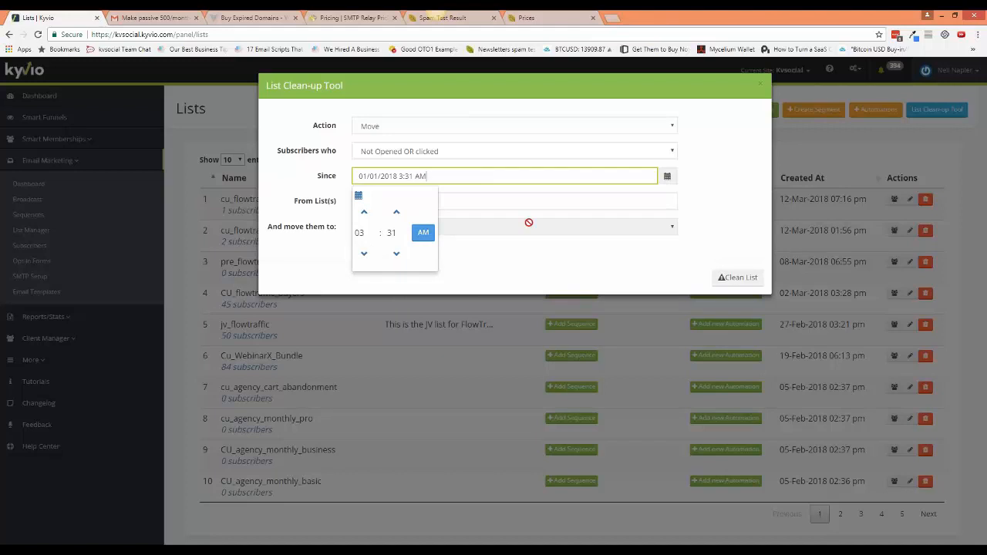
pyautogui.click(471, 245)
# Choose Cu_active_kyvio_date, cu_agency_cart_abandonment and CU_agency_monthly_basic as the lists to clean.
pyautogui.click(408, 202)
pyautogui.click(379, 235)
pyautogui.click(478, 202)
pyautogui.click(486, 234)
pyautogui.click(508, 202)
pyautogui.click(494, 251)
pyautogui.click(516, 203)
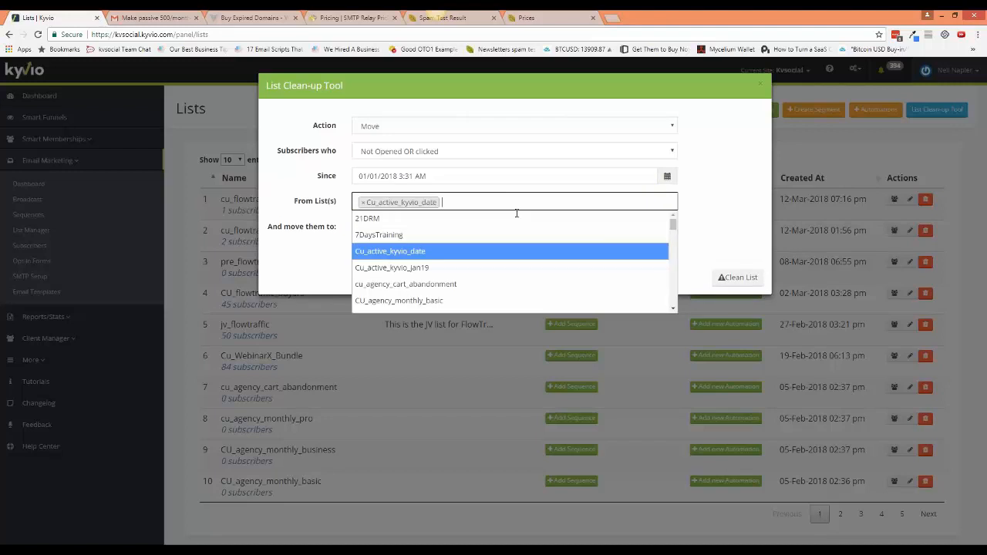
pyautogui.click(530, 284)
pyautogui.click(542, 212)
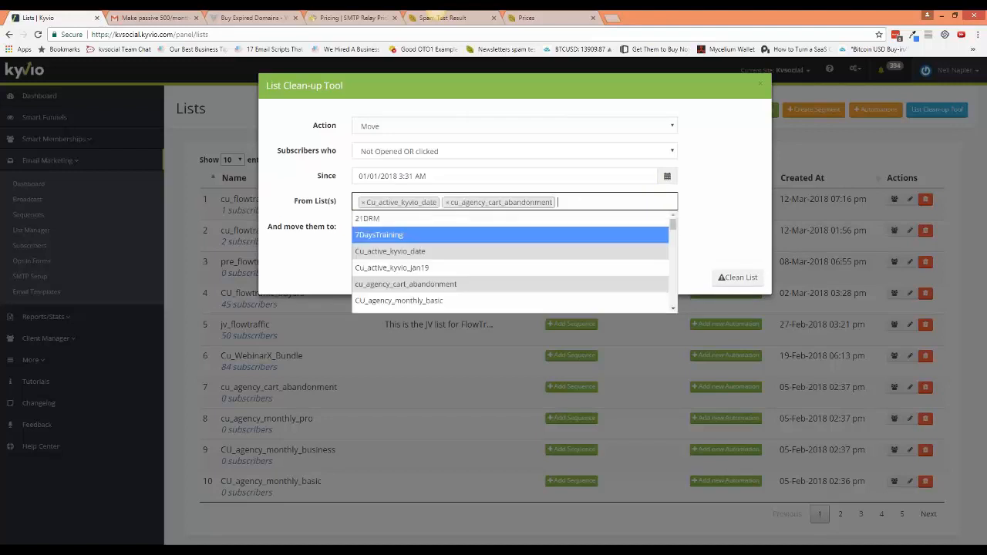
pyautogui.click(583, 301)
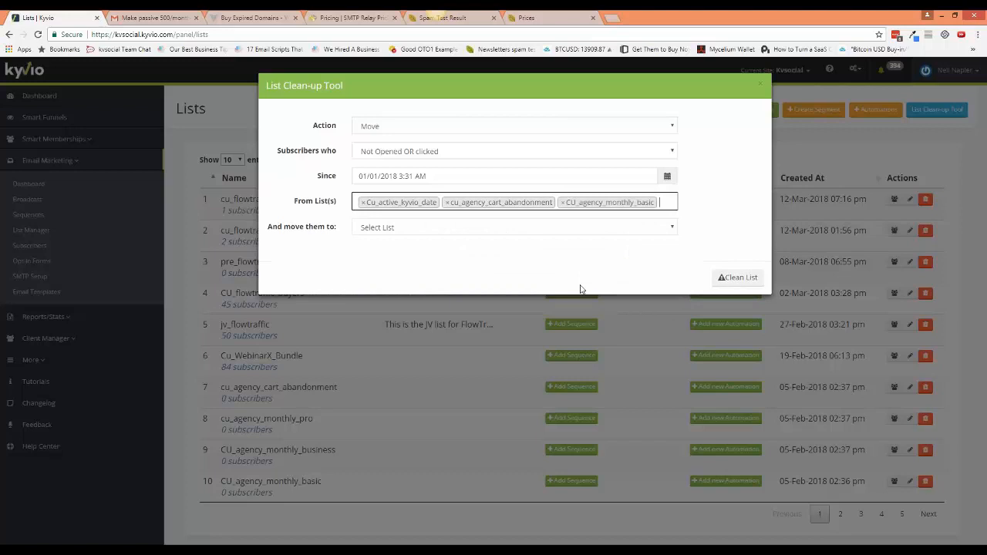
# Review the available destination lists and subscriber conditions for the clean-up without changing them.
pyautogui.click(437, 231)
pyautogui.click(695, 242)
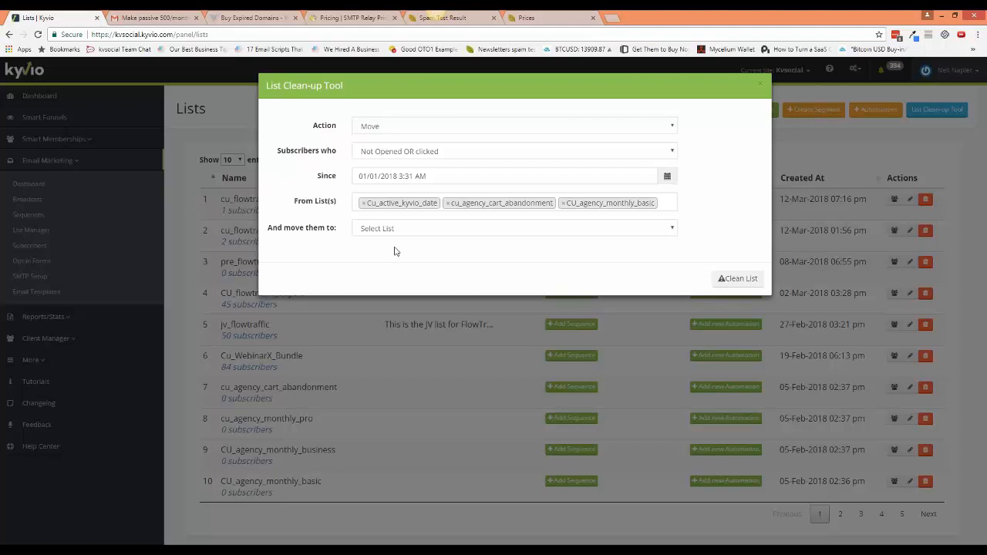
pyautogui.click(467, 155)
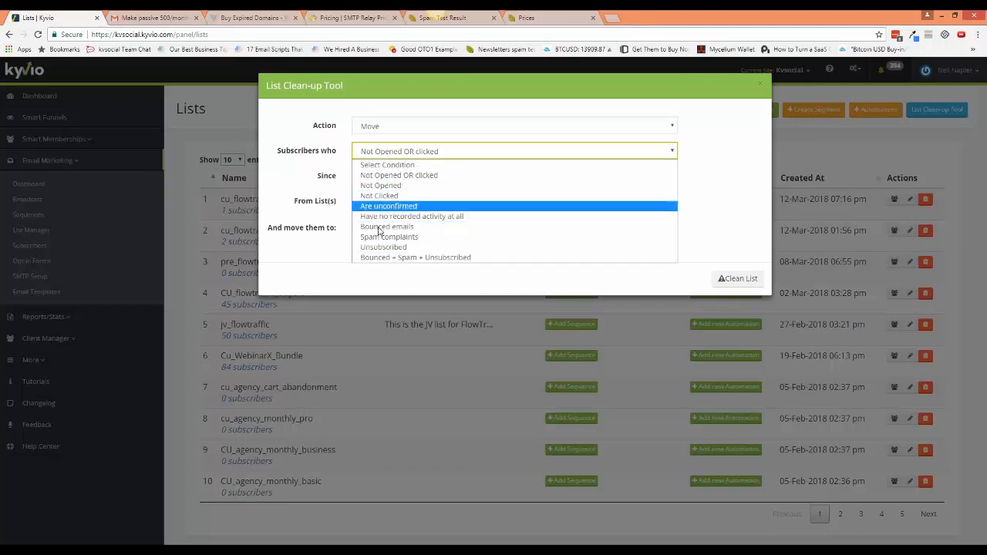
pyautogui.click(335, 263)
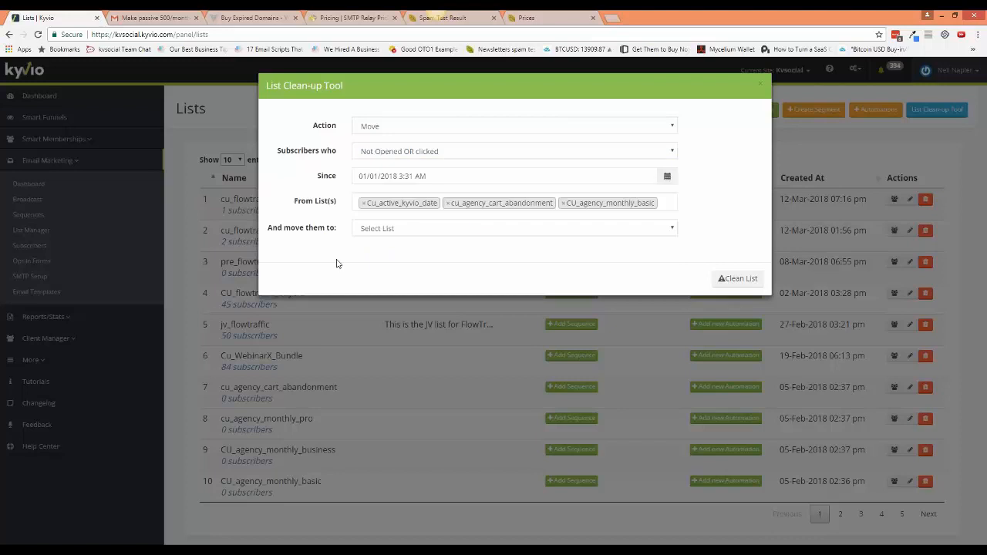
# Change the clean-up action to Export to CSV, export the matching subscribers and confirm the export.
pyautogui.click(377, 127)
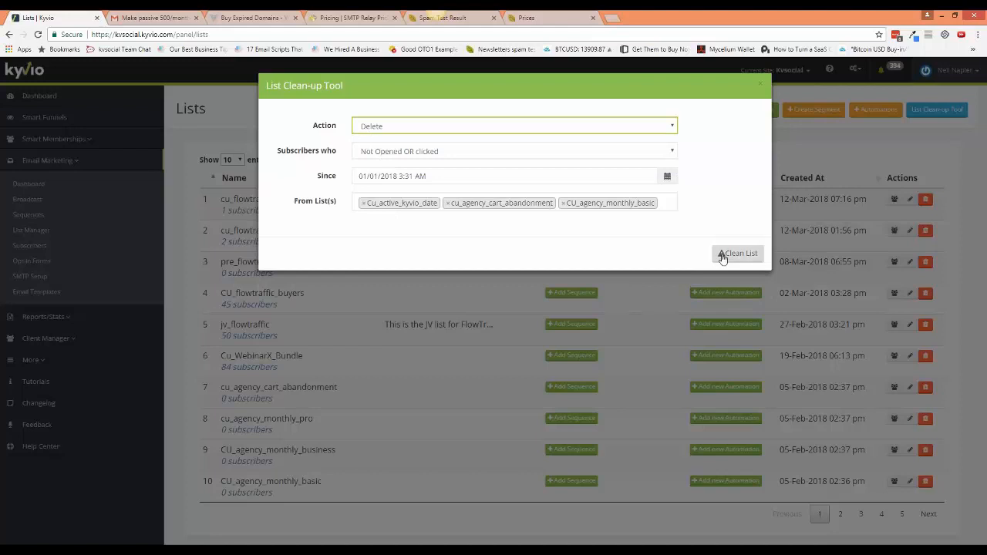
pyautogui.click(370, 130)
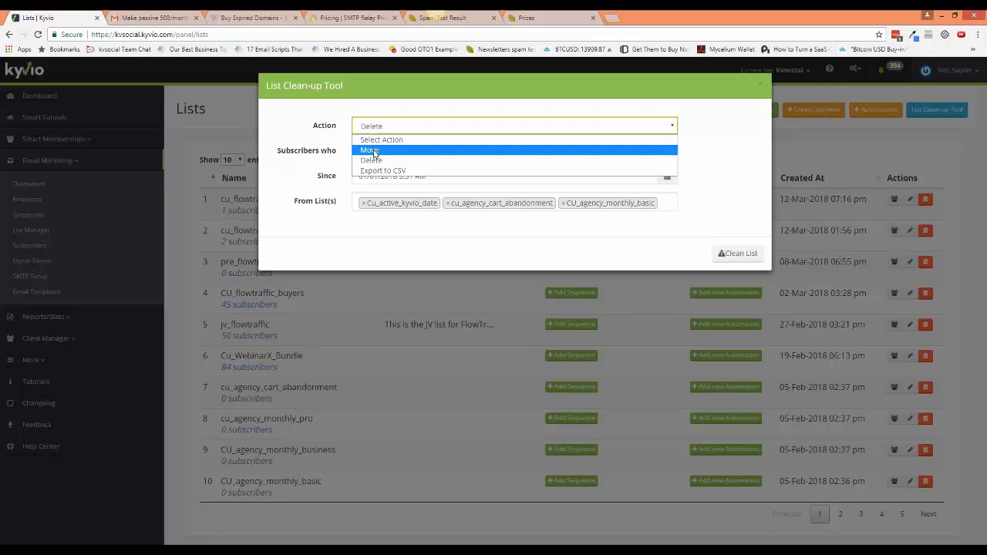
pyautogui.click(364, 170)
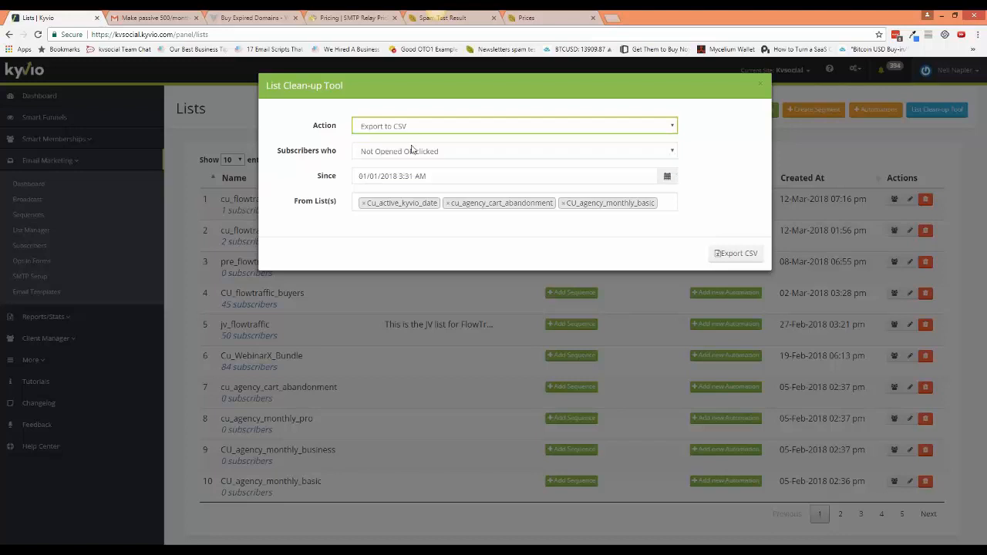
pyautogui.click(669, 202)
pyautogui.click(735, 253)
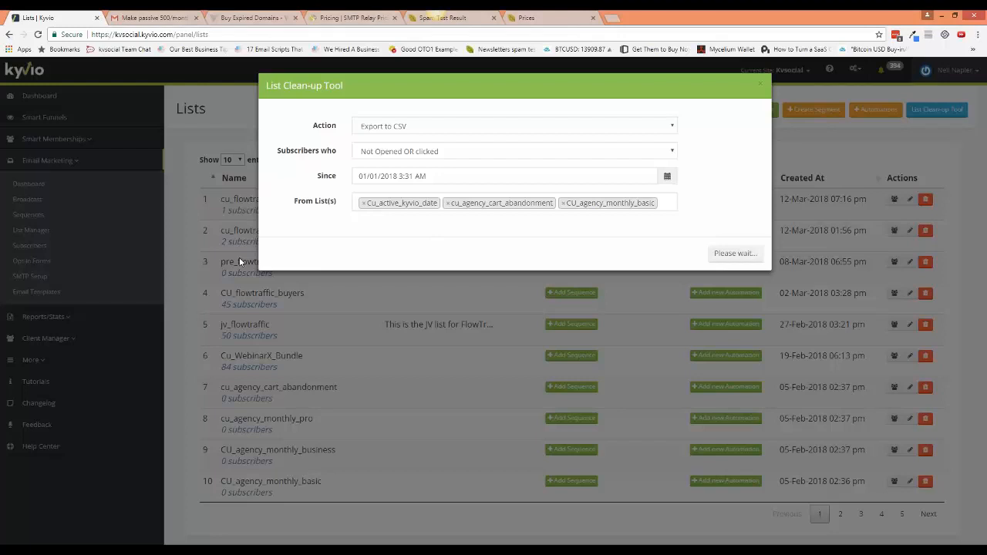
pyautogui.moveTo(532, 147); pyautogui.dragTo(385, 147)
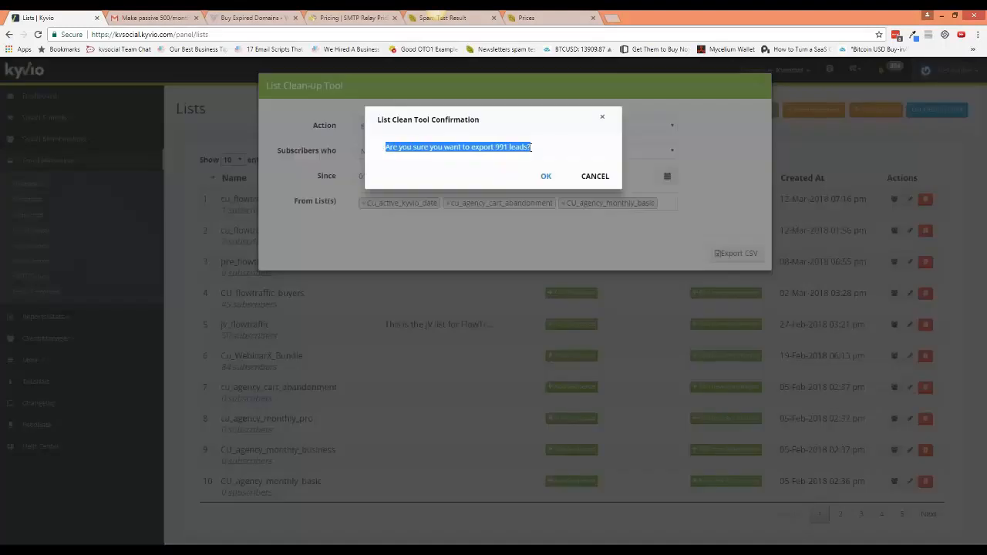
pyautogui.click(546, 176)
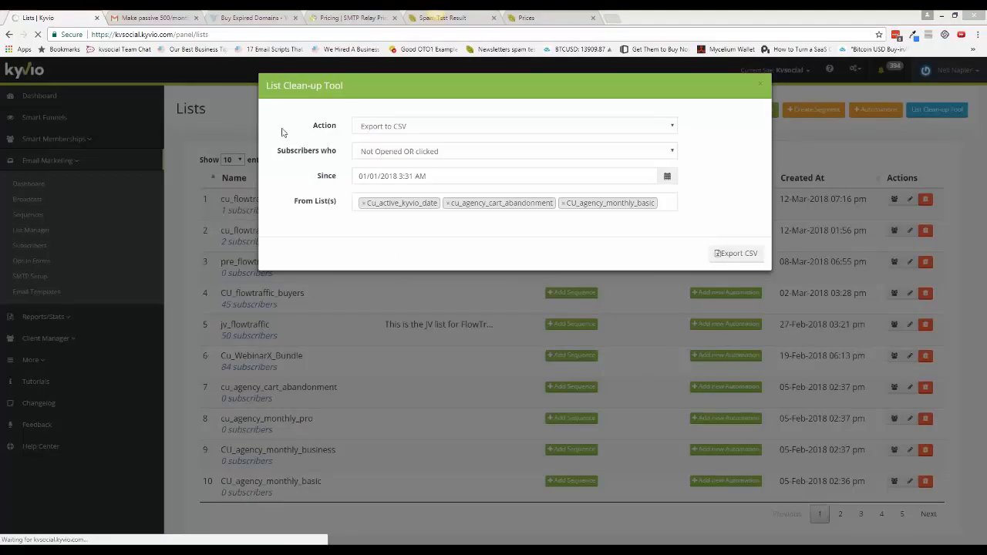
# Review the subscriber conditions with the action set back to Move, and close the List Clean-up Tool without cleaning.
pyautogui.click(580, 126)
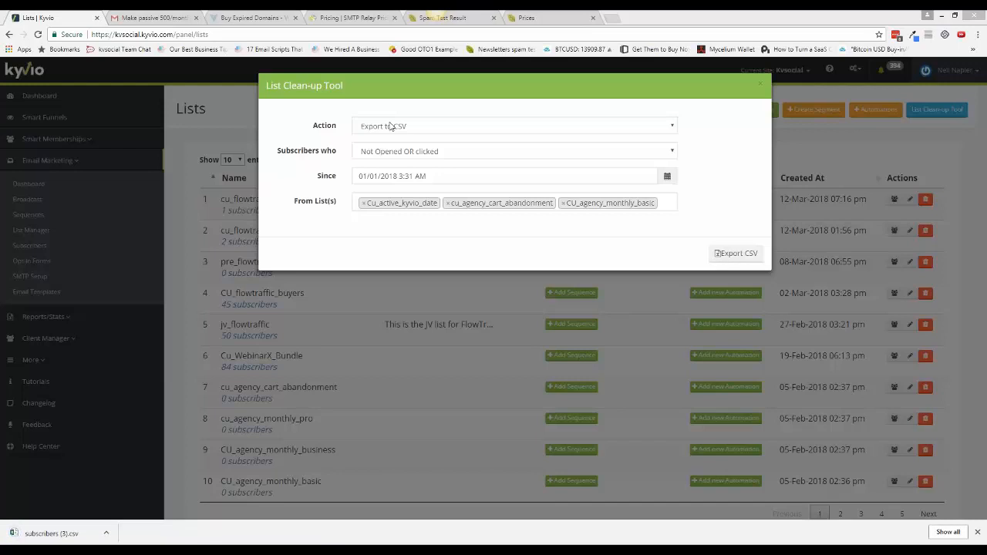
pyautogui.click(390, 126)
pyautogui.click(390, 149)
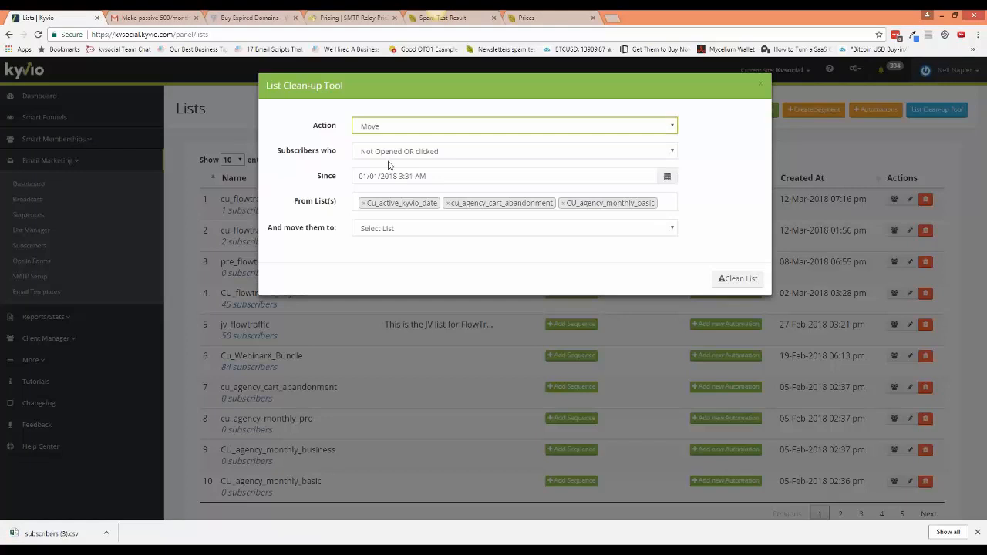
pyautogui.click(392, 153)
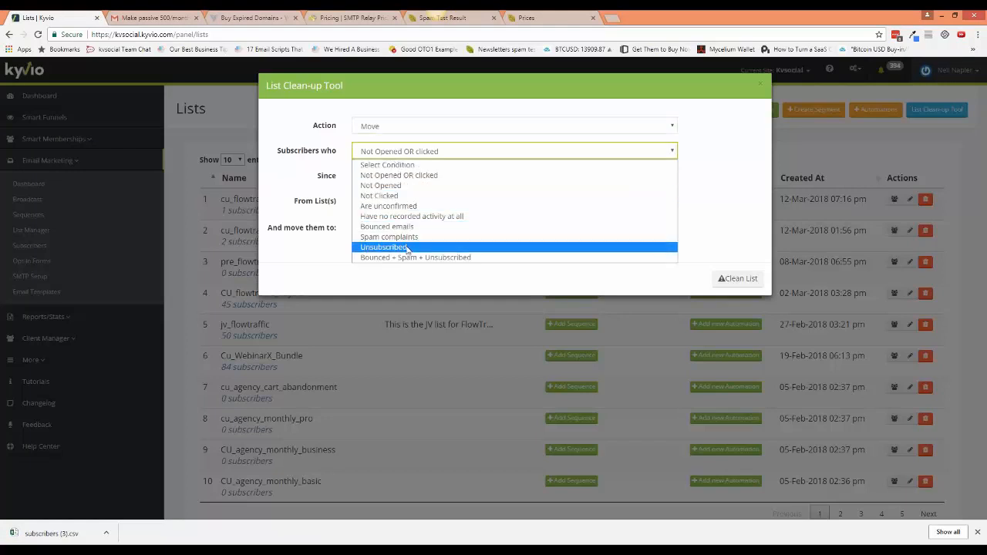
pyautogui.click(346, 202)
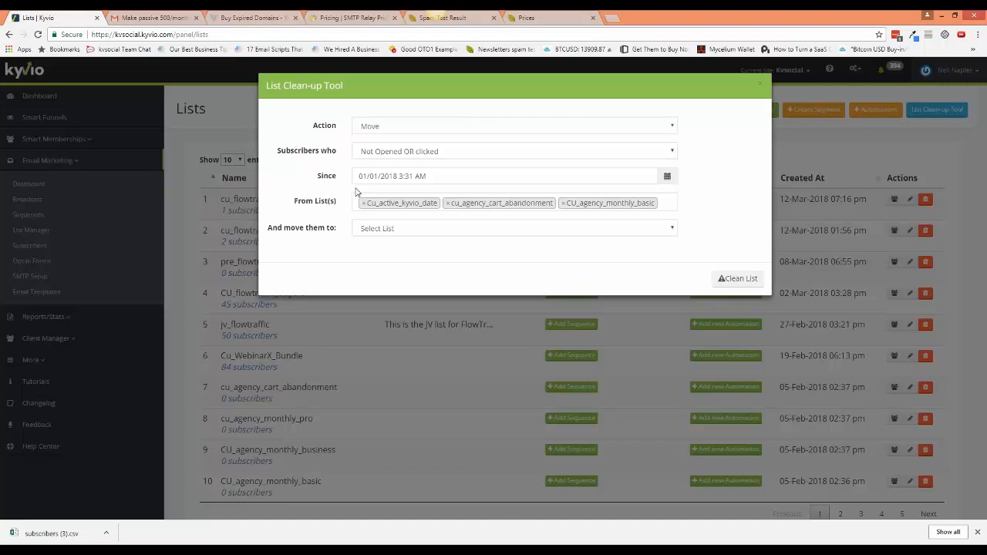
pyautogui.click(761, 86)
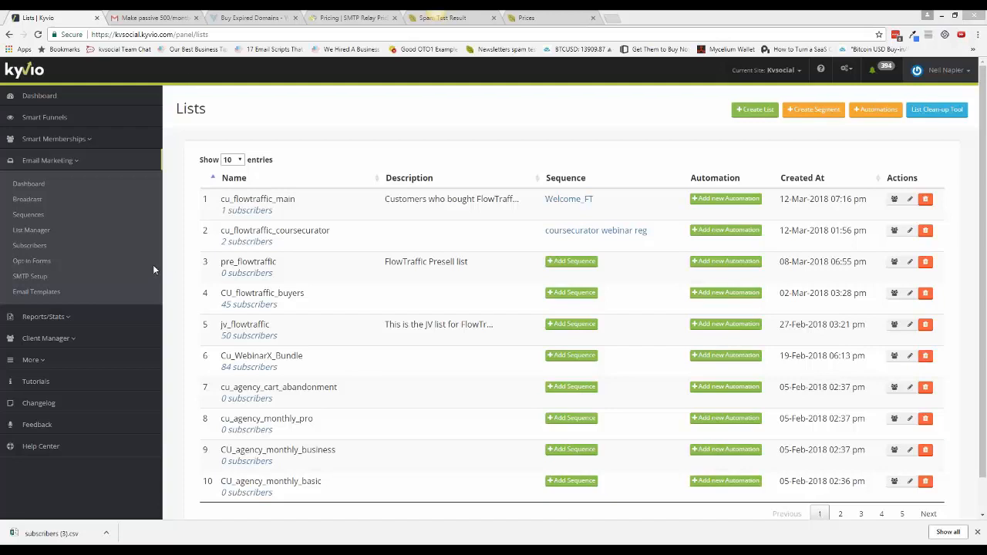
# Start a new opt-in form named cu_flowtraffic and assign it to the cu_flowtraffic_main list.
pyautogui.click(31, 261)
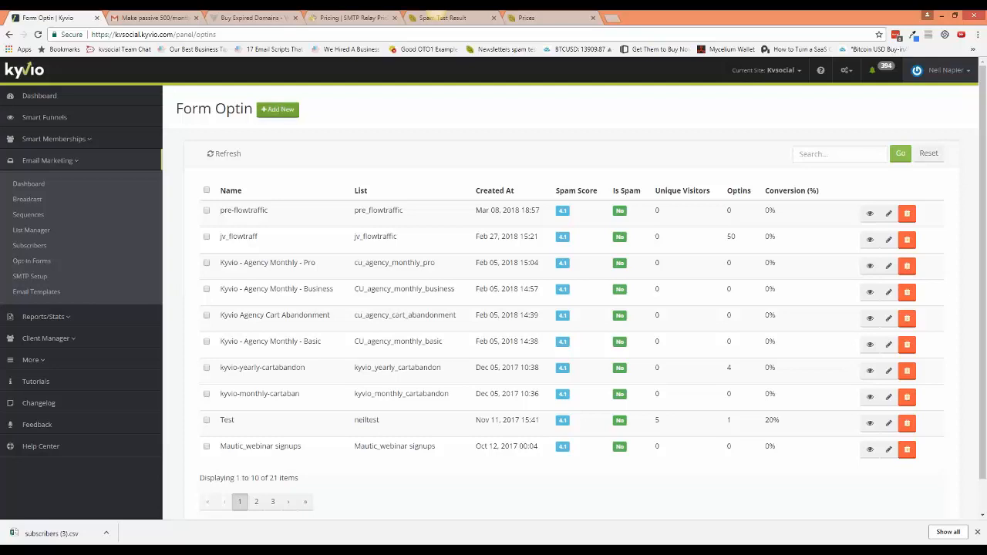
pyautogui.click(278, 109)
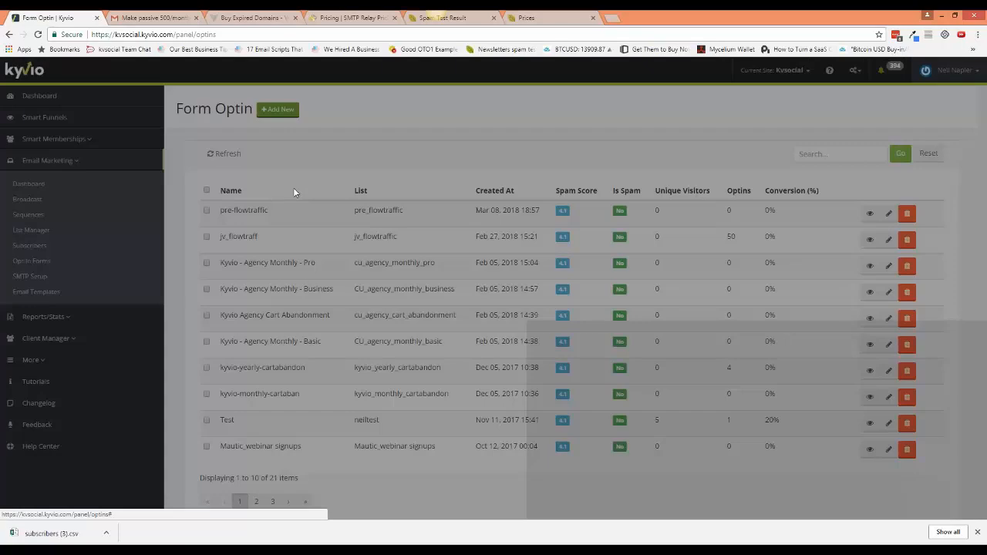
pyautogui.write('cc_flowtraf')
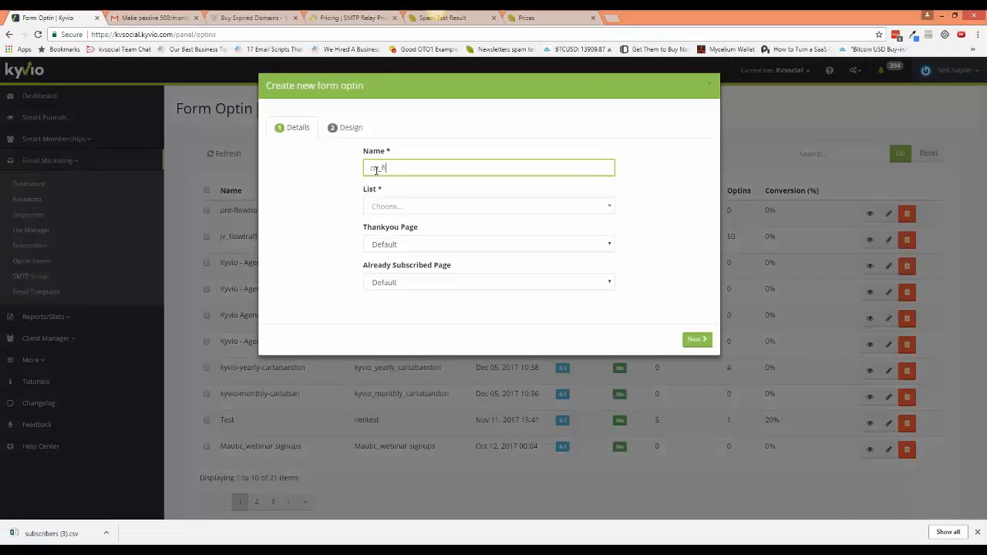
pyautogui.write('fic')
pyautogui.click(394, 207)
pyautogui.write('cu_flo')
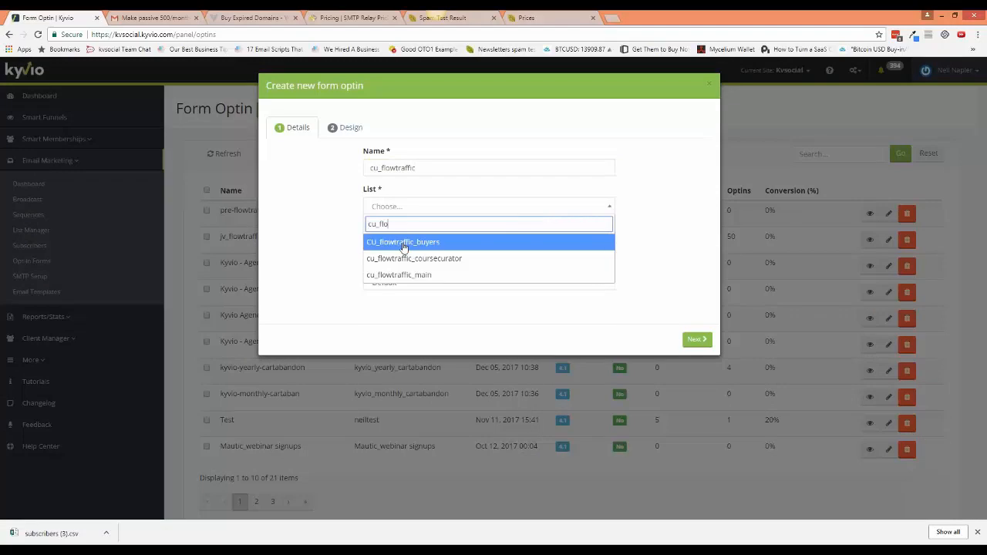
pyautogui.click(408, 276)
# Set the form's thank-you page to InstaSeries Step 2 and its already subscribed page to Sales Page.
pyautogui.click(384, 248)
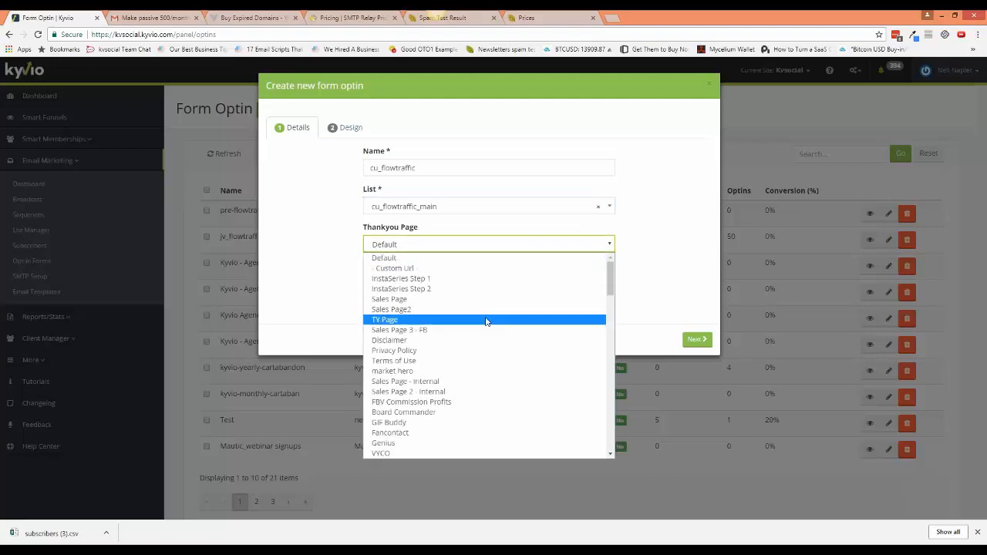
pyautogui.click(547, 291)
pyautogui.click(474, 284)
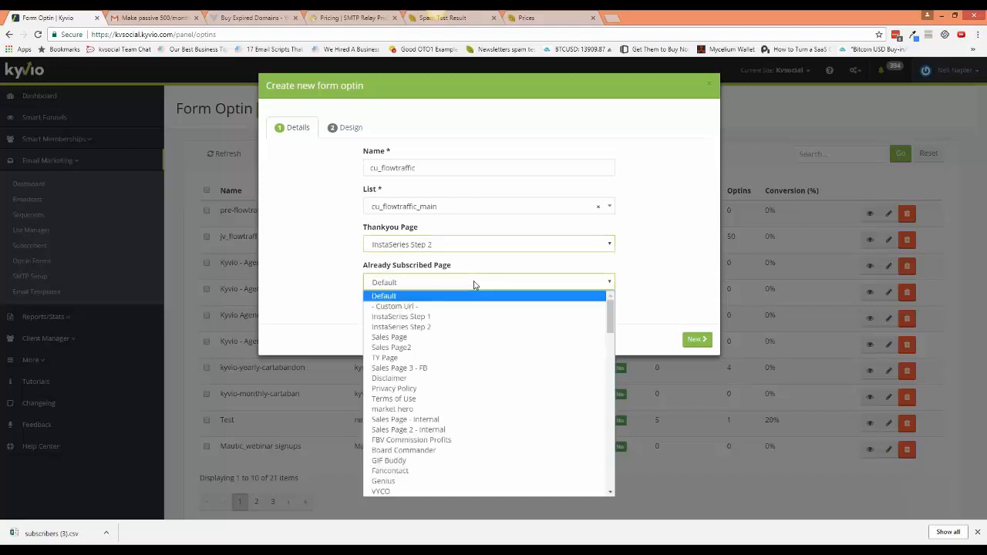
pyautogui.click(463, 337)
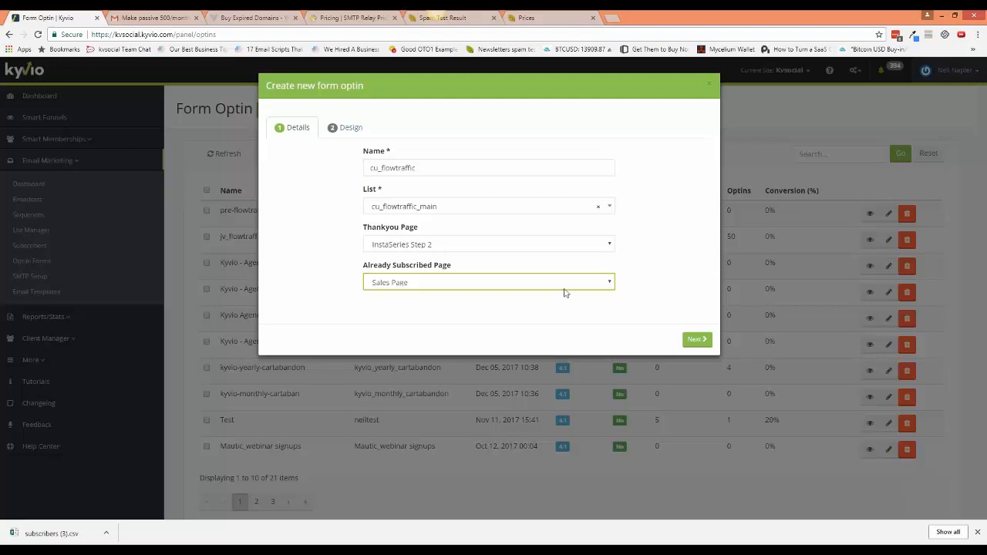
# Continue to the form's design stage and choose the "See how to automate Facebook ads" template.
pyautogui.click(695, 340)
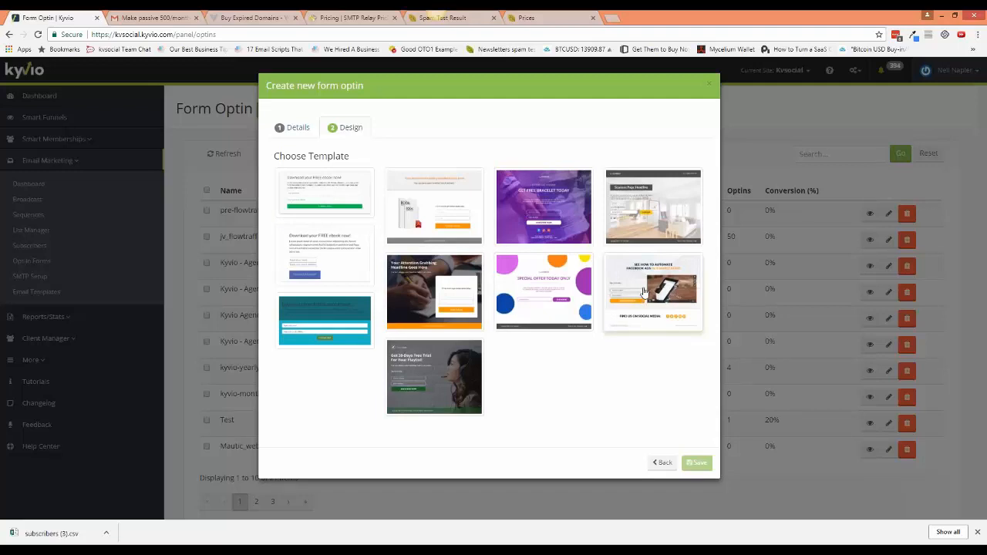
pyautogui.click(644, 291)
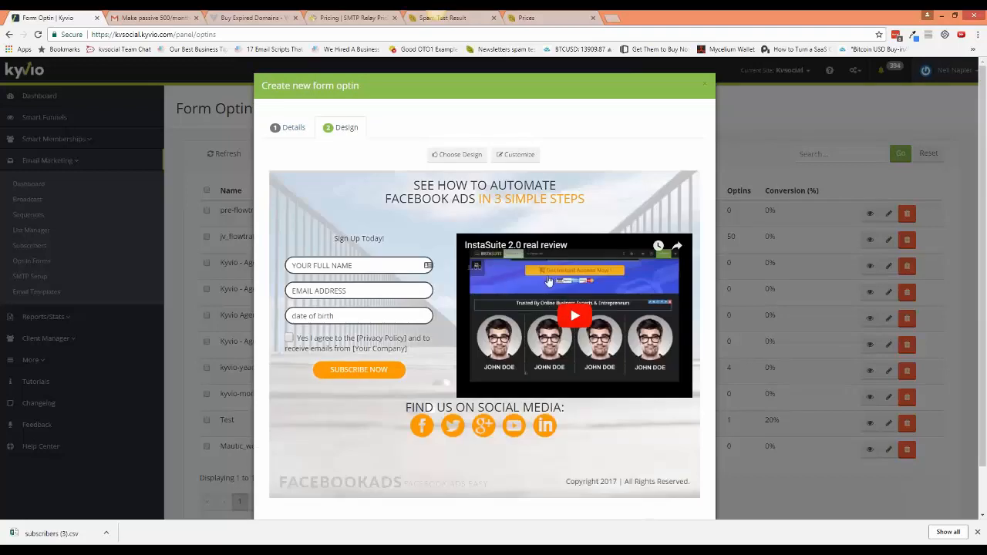
# Customize the opt-in form design by removing the Youtube content block, and finish the customization.
pyautogui.click(462, 370)
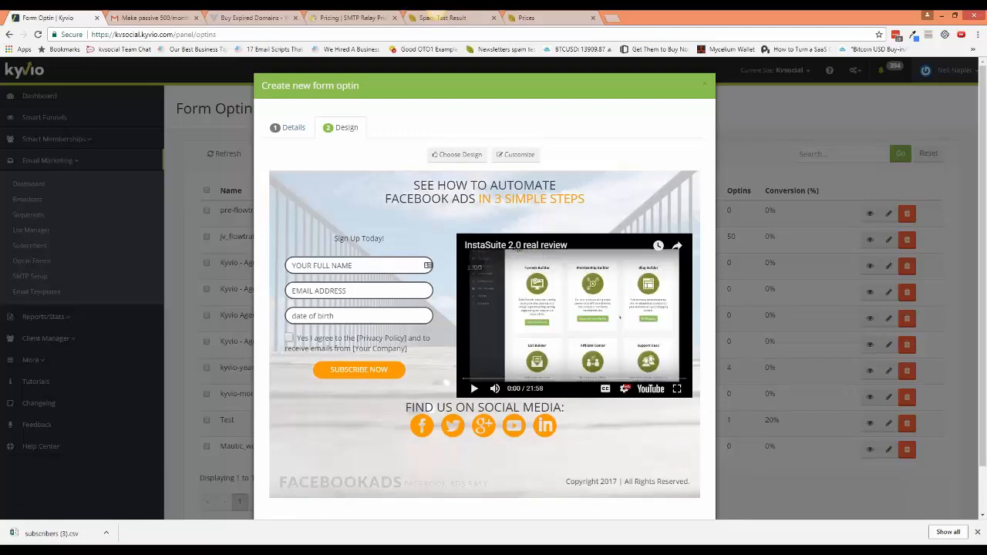
pyautogui.click(515, 154)
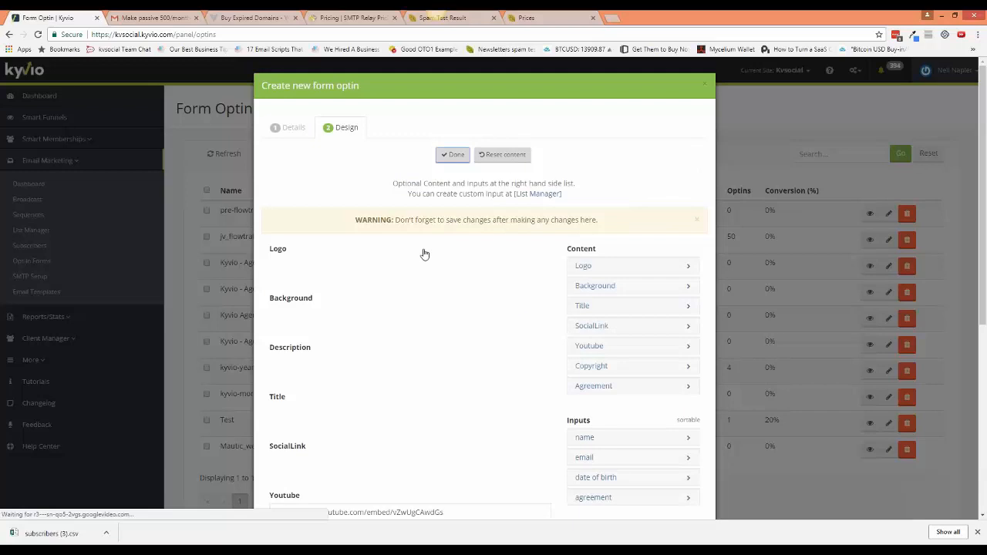
pyautogui.scroll(-3, 423, 262)
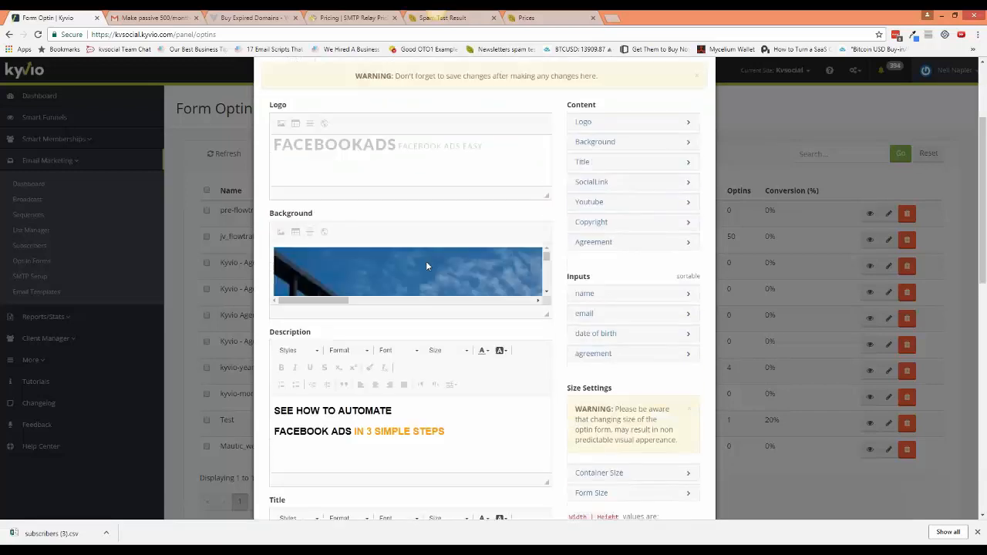
pyautogui.click(585, 243)
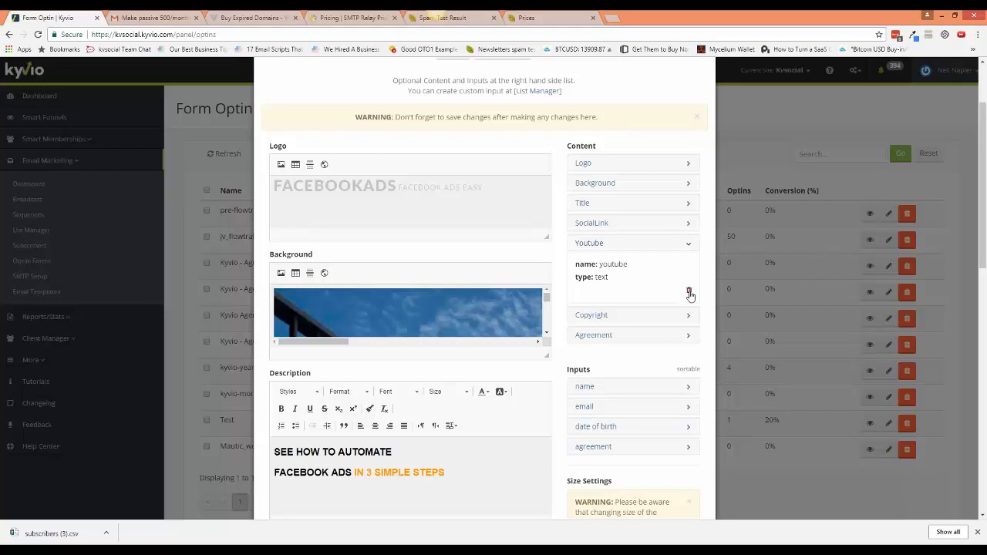
pyautogui.click(689, 294)
pyautogui.press('Return')
pyautogui.scroll(-2, 520, 405)
pyautogui.scroll(-5, 520, 400)
pyautogui.scroll(-5, 520, 401)
pyautogui.scroll(12, 465, 173)
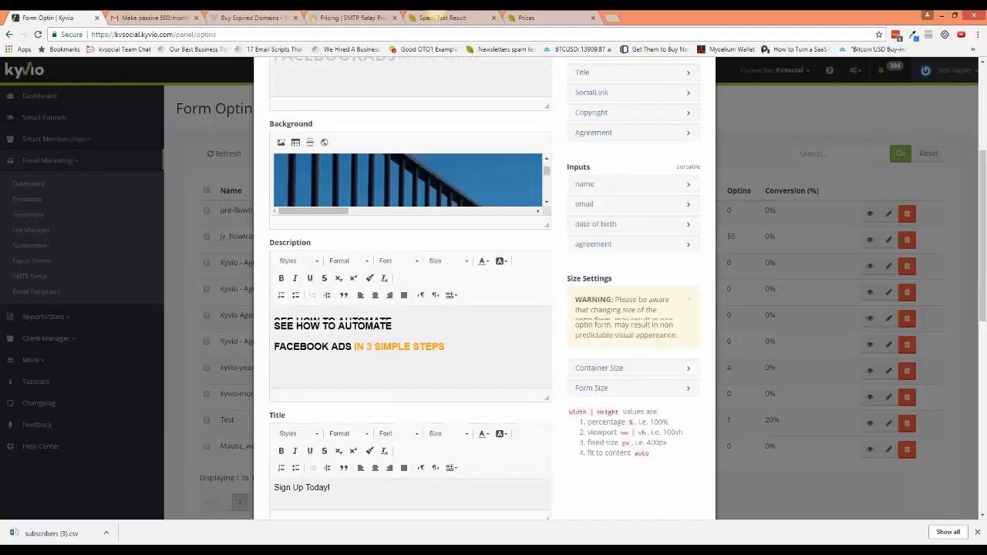
pyautogui.click(456, 155)
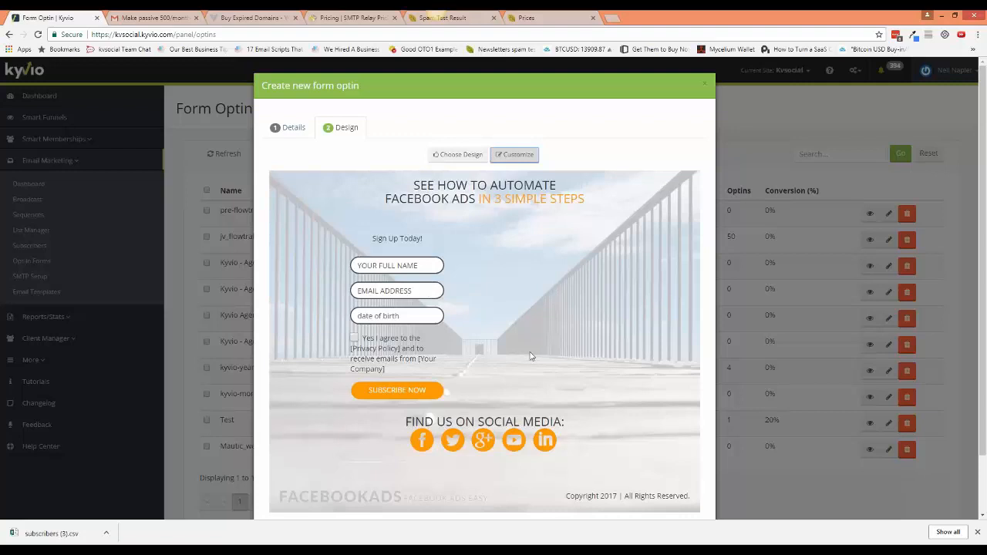
# Save the new cu_flowtraffic opt-in form.
pyautogui.scroll(-1, 530, 356)
pyautogui.scroll(-1, 530, 356)
pyautogui.click(693, 488)
pyautogui.click(546, 177)
pyautogui.scroll(-1, 617, 428)
pyautogui.scroll(1, 475, 318)
pyautogui.scroll(-1, 475, 318)
pyautogui.scroll(1, 475, 317)
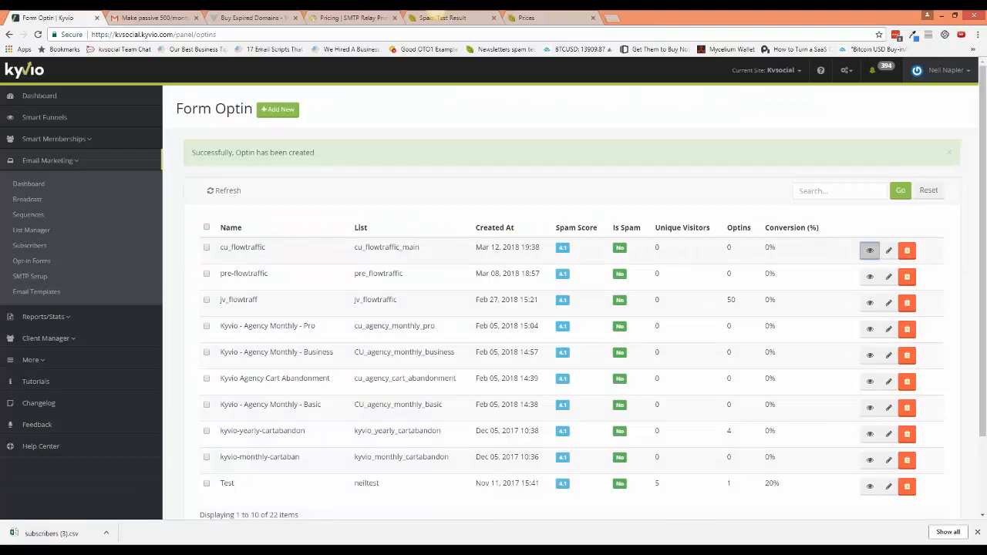
# Open the cu_flowtraffic form's snippet, check its live preview, and close the preview.
pyautogui.click(877, 250)
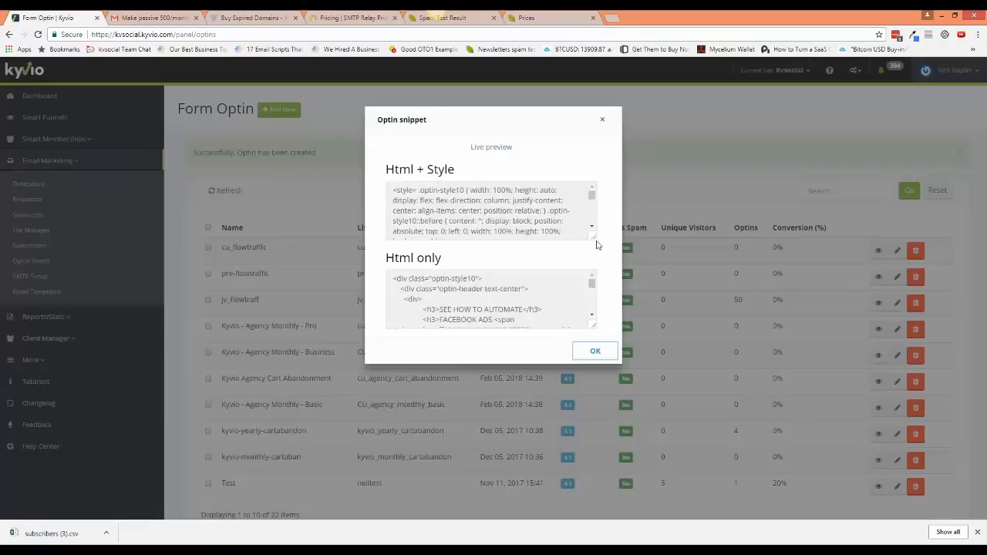
pyautogui.click(494, 148)
pyautogui.click(154, 18)
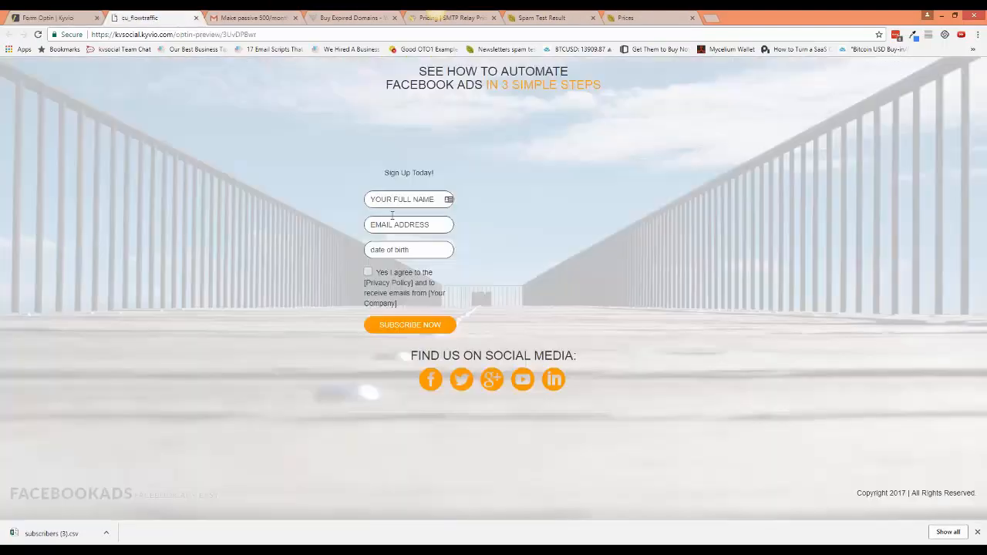
pyautogui.click(196, 18)
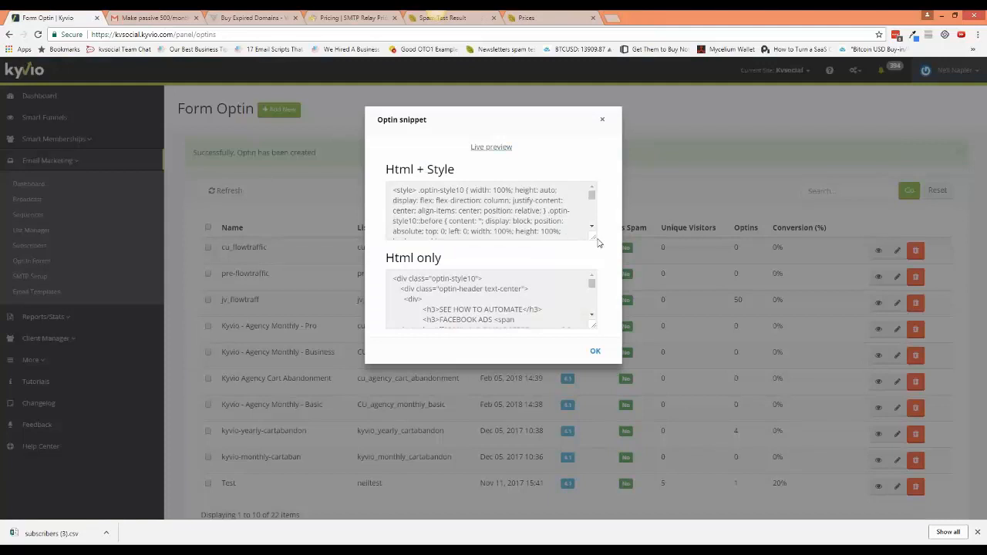
# Enlarge both code boxes of the opt-in snippet and examine the Html + Style and Html only versions.
pyautogui.moveTo(594, 238); pyautogui.dragTo(603, 276)
pyautogui.moveTo(594, 363); pyautogui.dragTo(606, 409)
pyautogui.click(507, 390)
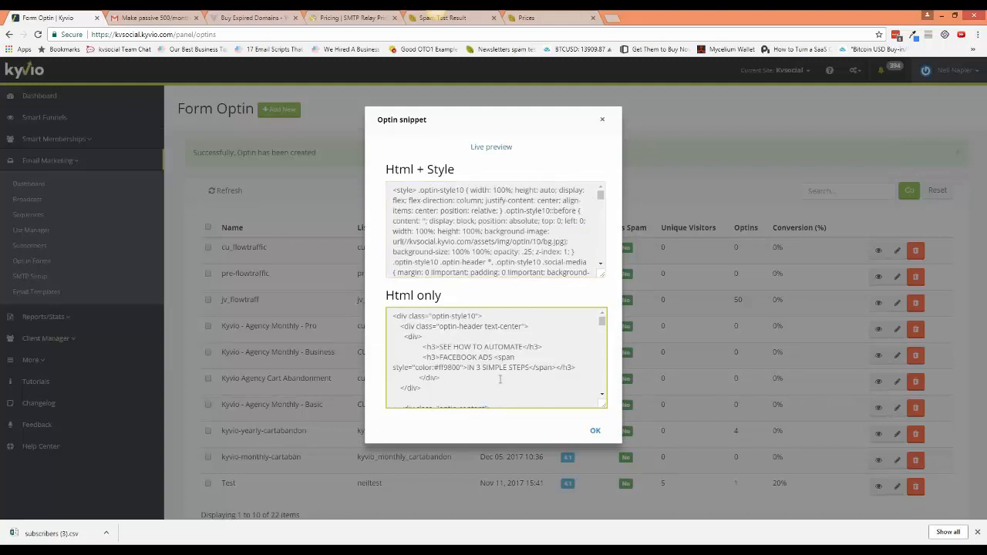
pyautogui.click(478, 336)
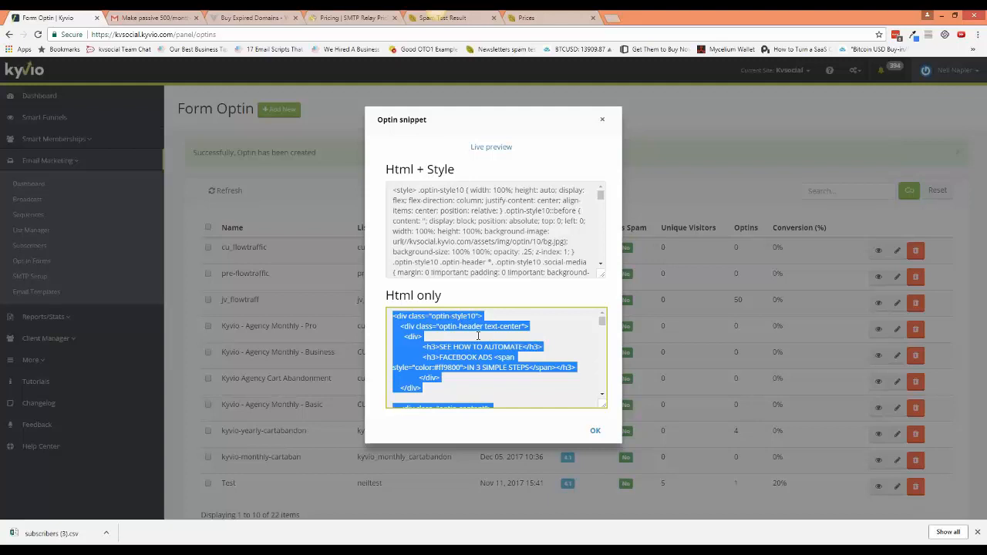
pyautogui.click(456, 317)
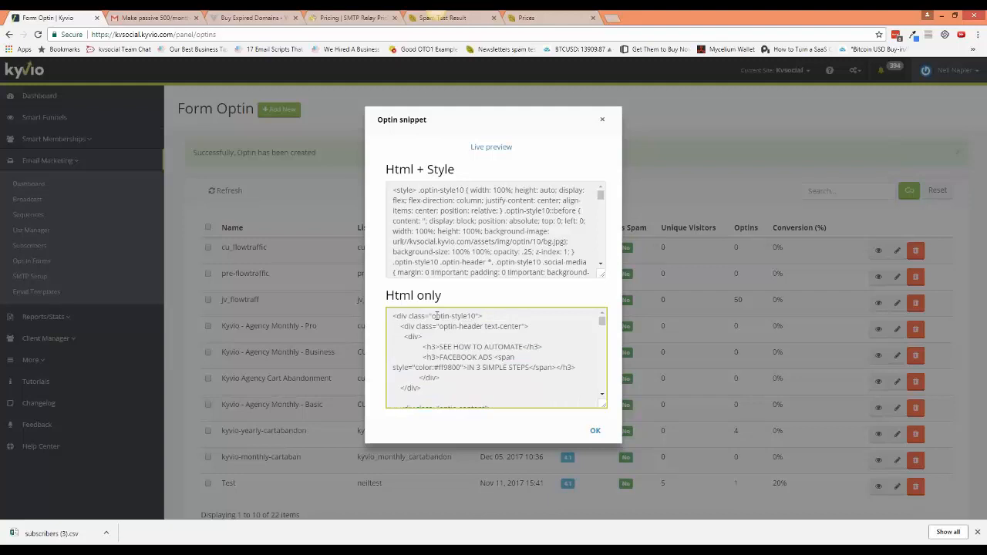
pyautogui.moveTo(393, 316); pyautogui.dragTo(482, 494)
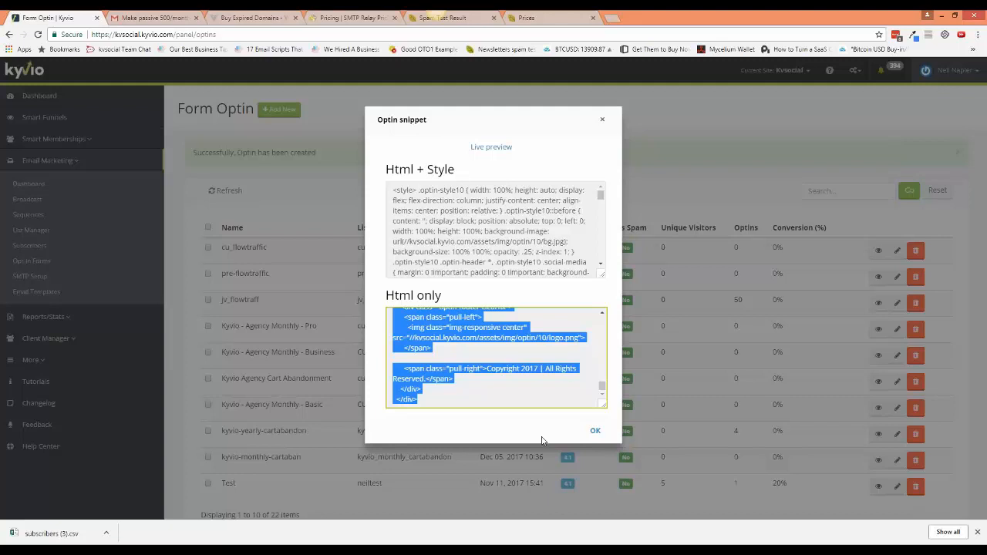
pyautogui.click(524, 379)
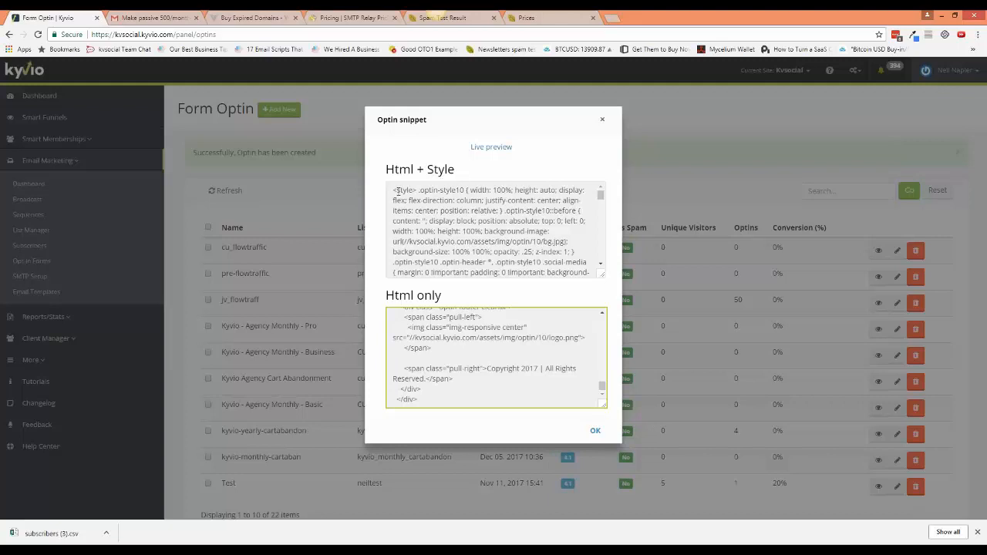
pyautogui.moveTo(392, 189)
pyautogui.mouseDown()
pyautogui.moveTo(522, 289)
pyautogui.moveTo(394, 261)
pyautogui.moveTo(387, 172)
pyautogui.mouseUp()
pyautogui.click(521, 288)
pyautogui.click(500, 211)
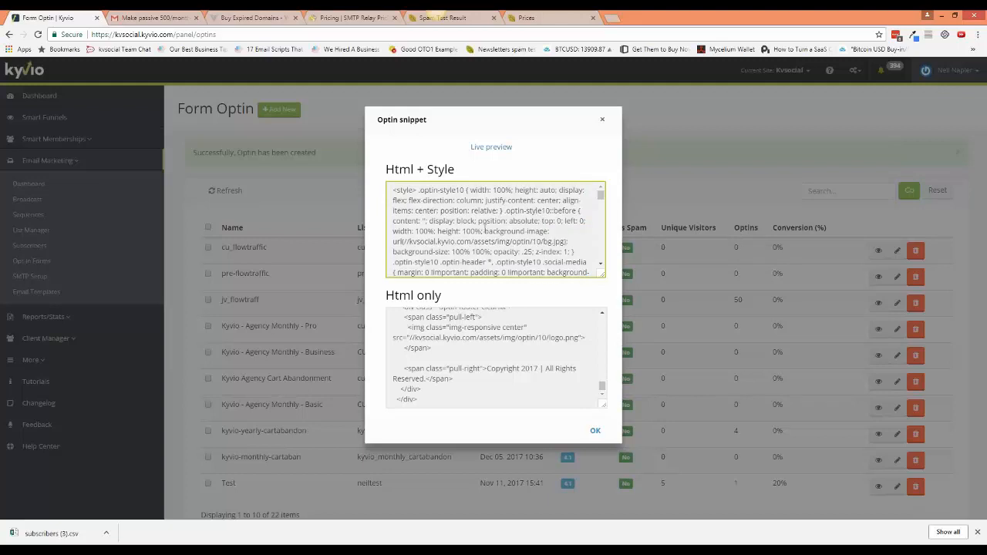
# Copy the entire Html only code of the opt-in snippet and close the snippet window.
pyautogui.click(471, 327)
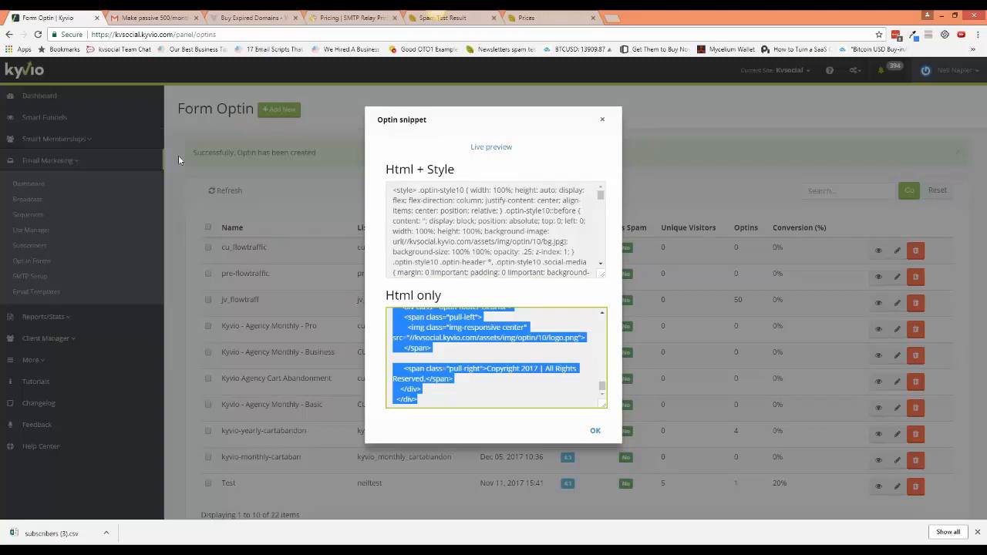
pyautogui.click(442, 368)
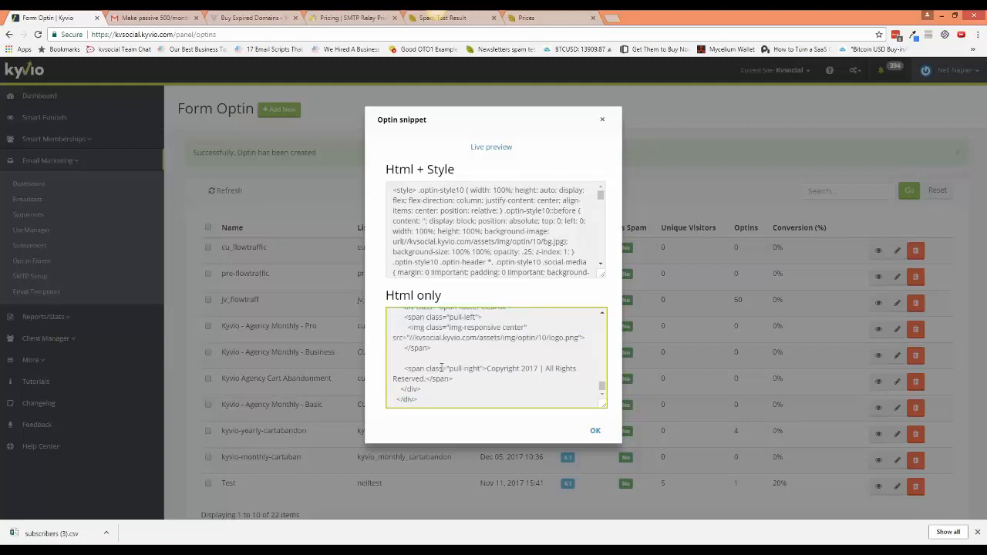
pyautogui.click(442, 367)
pyautogui.doubleClick(441, 358)
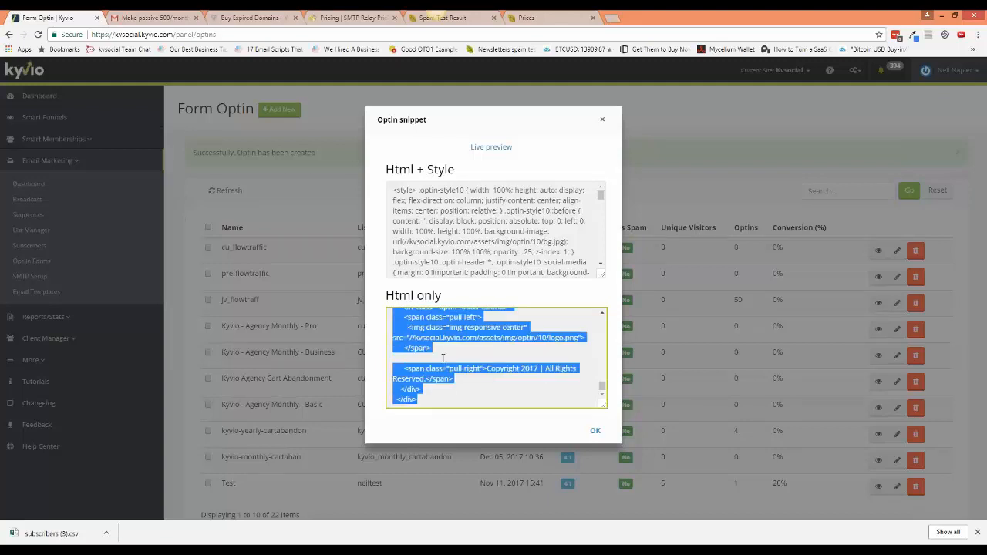
pyautogui.click(147, 231)
# Open the InstaSeries Step 1 page of the instaseries funnel for editing.
pyautogui.click(66, 124)
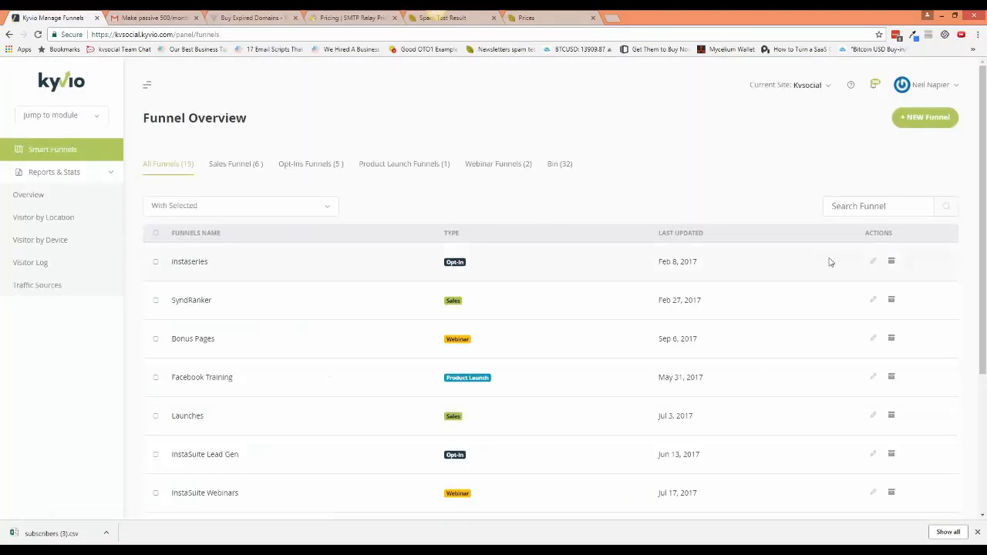
pyautogui.click(873, 265)
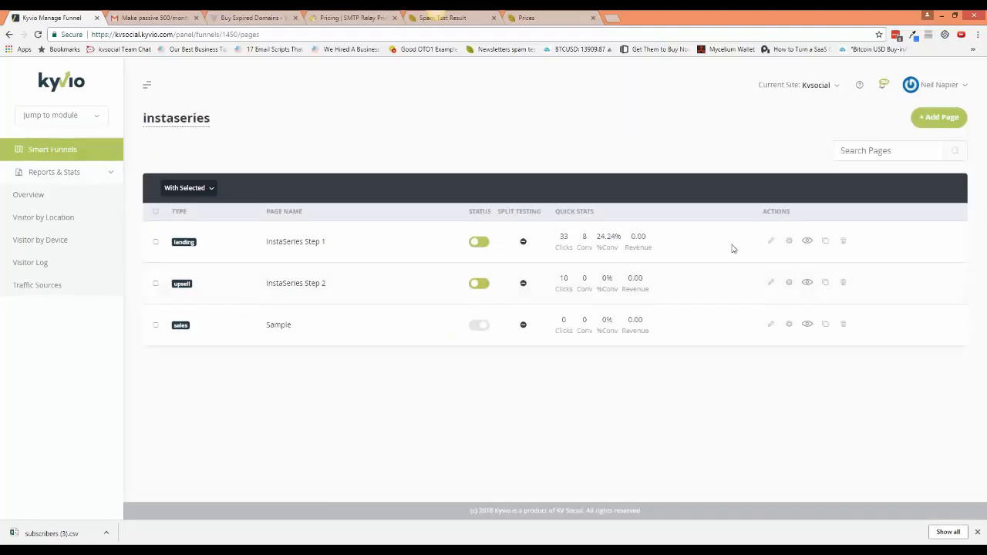
pyautogui.click(771, 241)
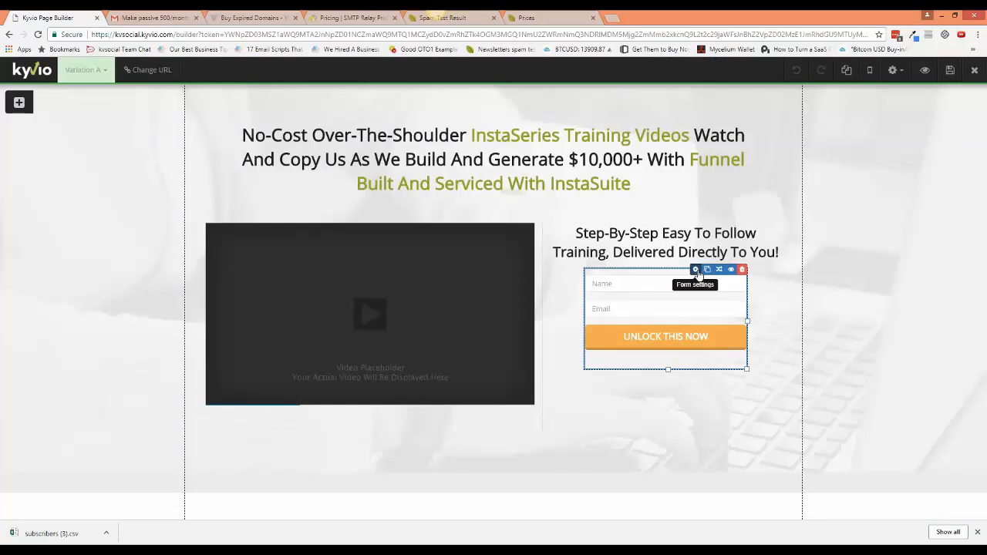
# Process the copied raw HTML code in the page's form settings and delete the form's Agreement field.
pyautogui.click(697, 270)
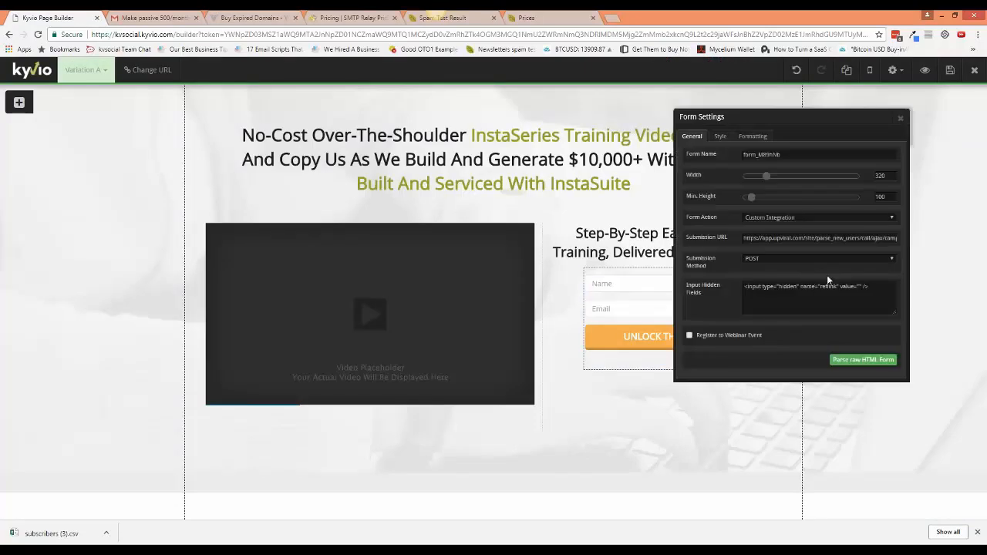
pyautogui.click(863, 359)
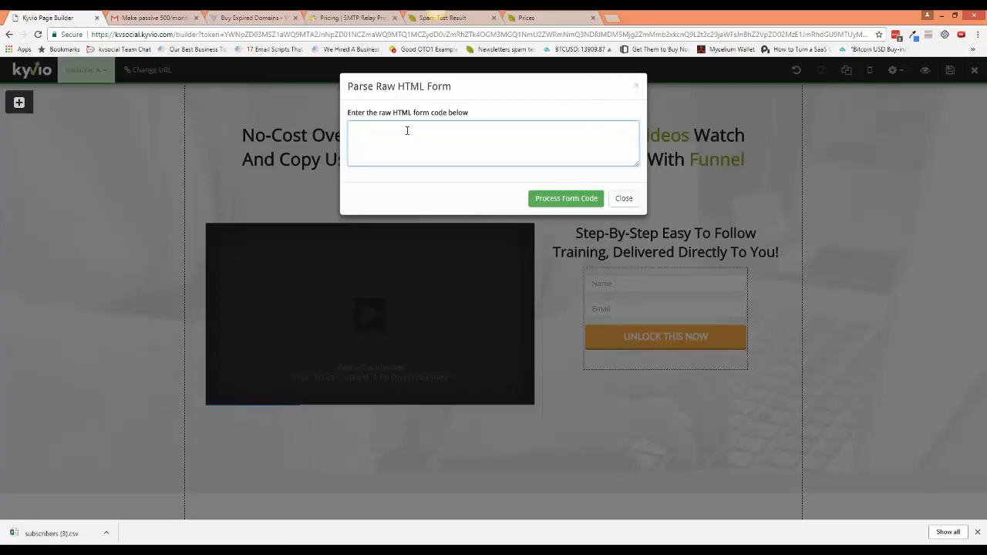
pyautogui.hotkey('ctrl', 'v')
pyautogui.click(540, 197)
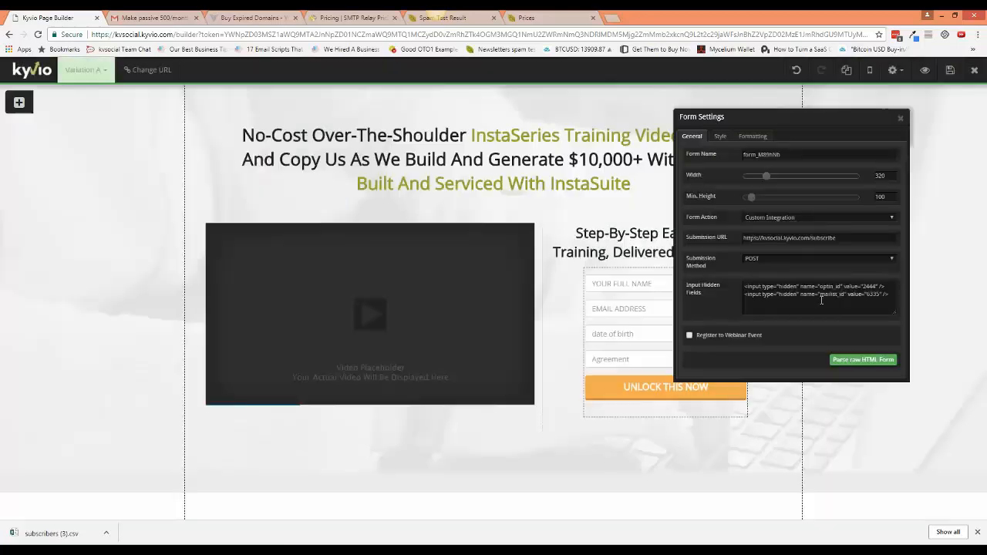
pyautogui.click(901, 120)
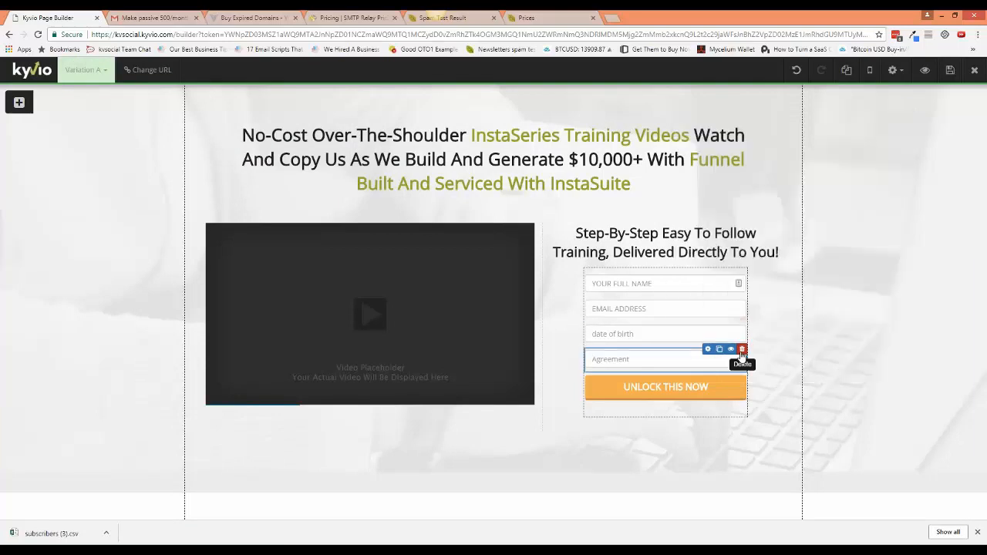
pyautogui.click(743, 350)
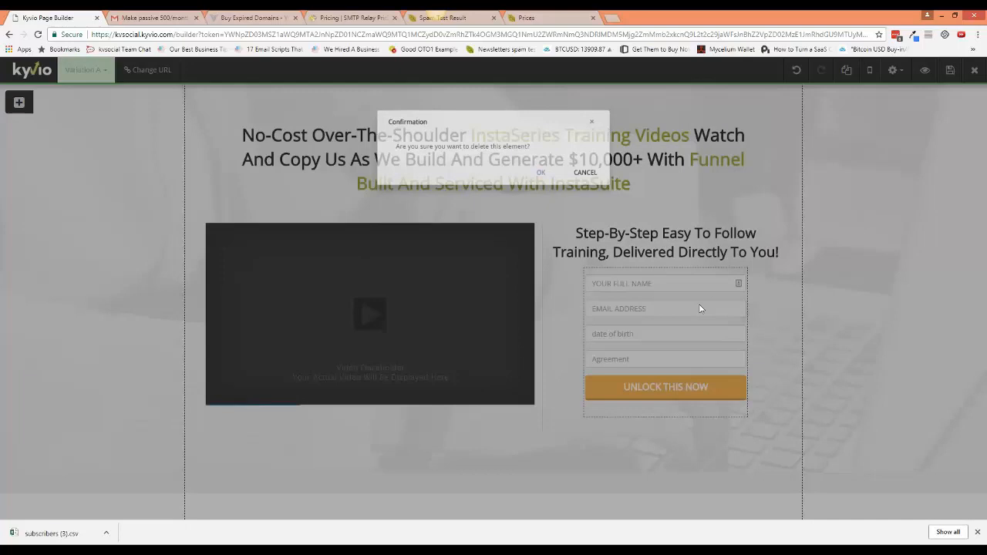
pyautogui.click(541, 173)
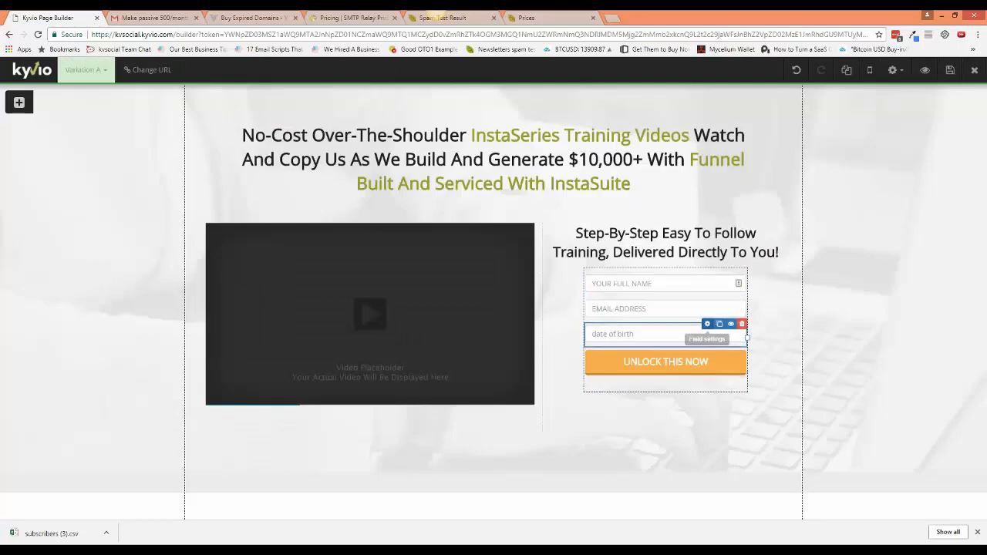
# Set the date of birth field's placeholder text to "Date of Birth *" and make the field required.
pyautogui.click(708, 324)
pyautogui.tripleClick(774, 239)
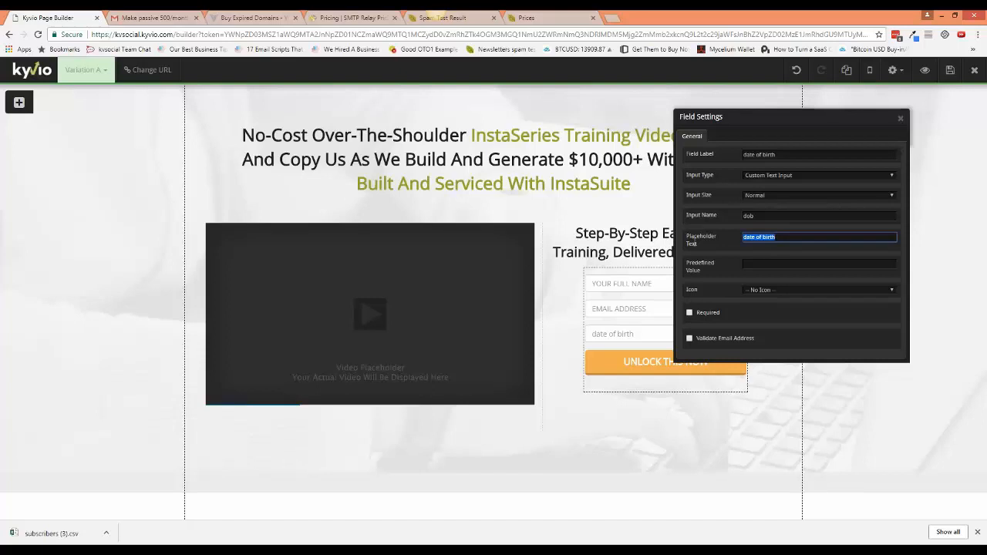
pyautogui.write('Date pf')
pyautogui.press('BackSpace')
pyautogui.write('of Birth *')
pyautogui.click(900, 118)
pyautogui.click(708, 325)
pyautogui.click(707, 313)
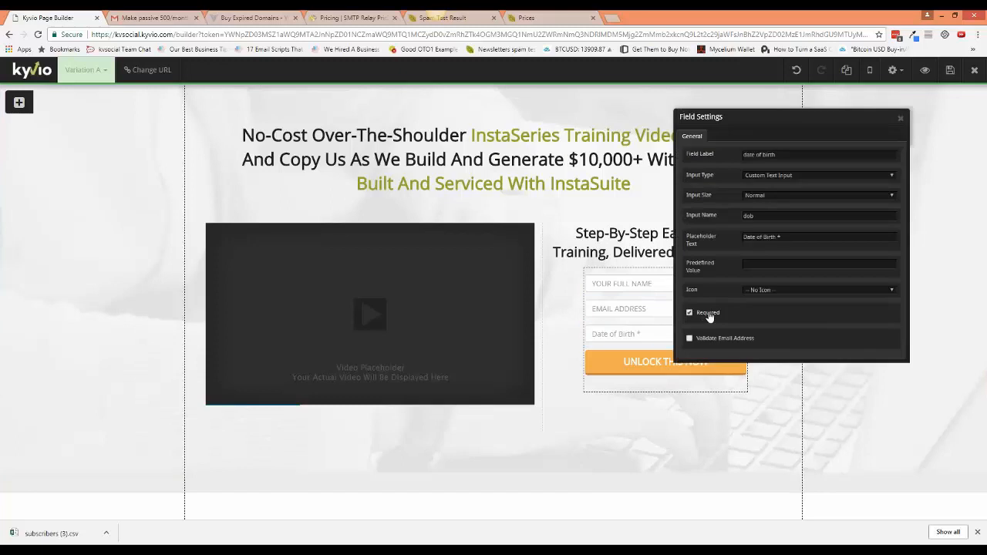
pyautogui.click(901, 119)
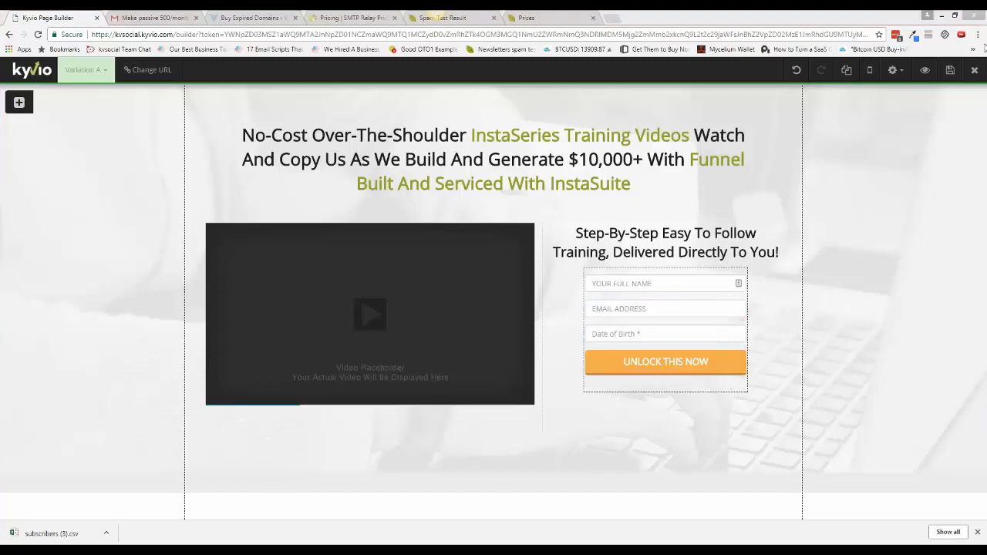
# Leave the page builder without saving and open the email marketing subscribers list.
pyautogui.click(974, 69)
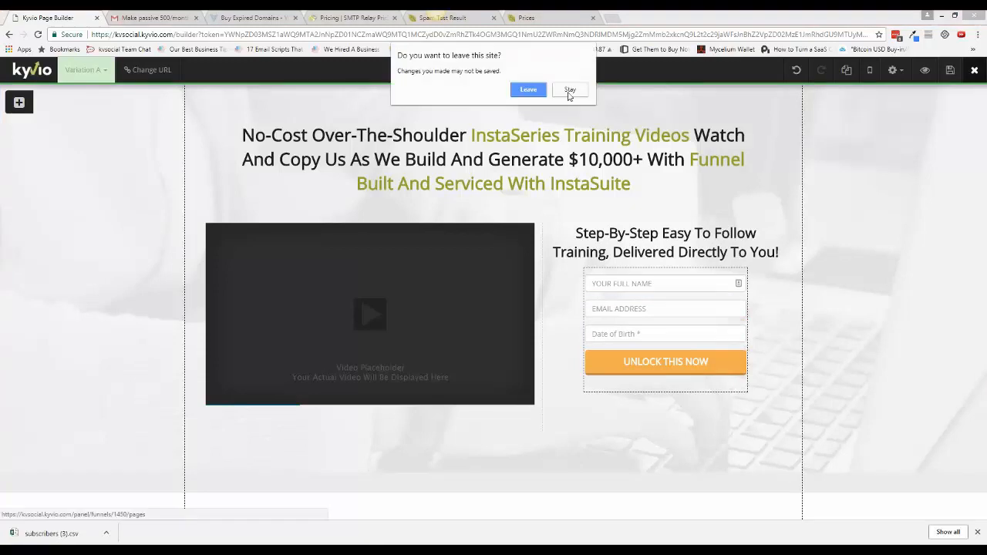
pyautogui.click(538, 91)
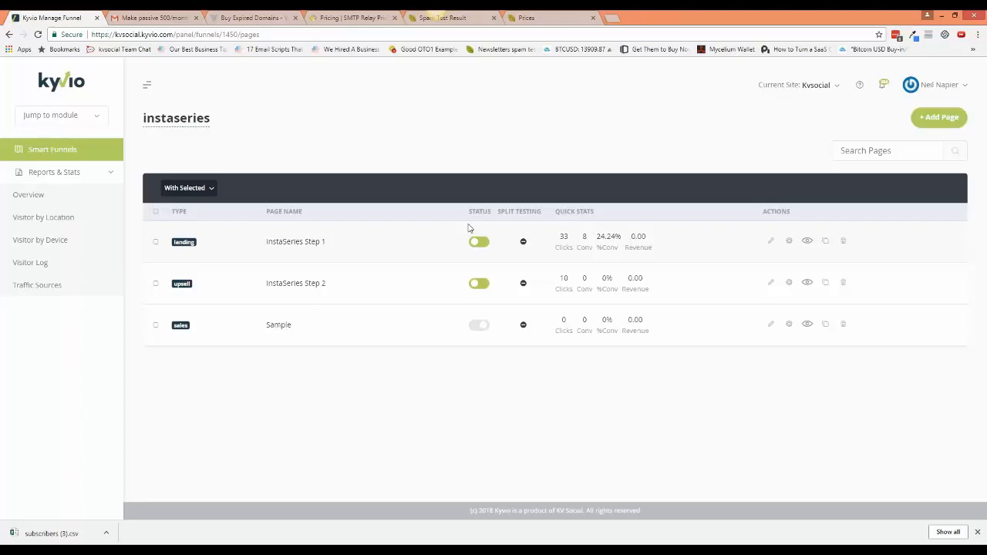
pyautogui.click(53, 114)
pyautogui.click(75, 224)
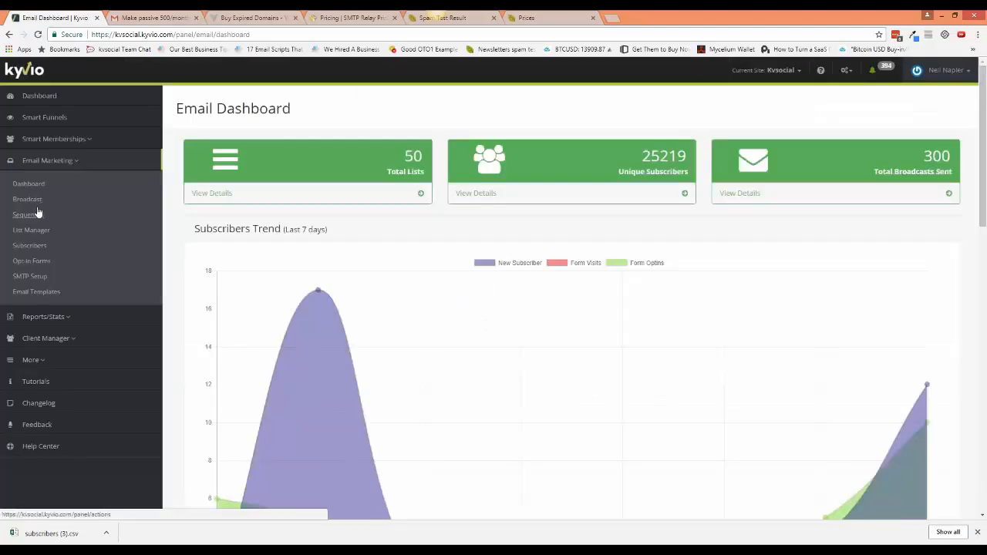
pyautogui.click(44, 251)
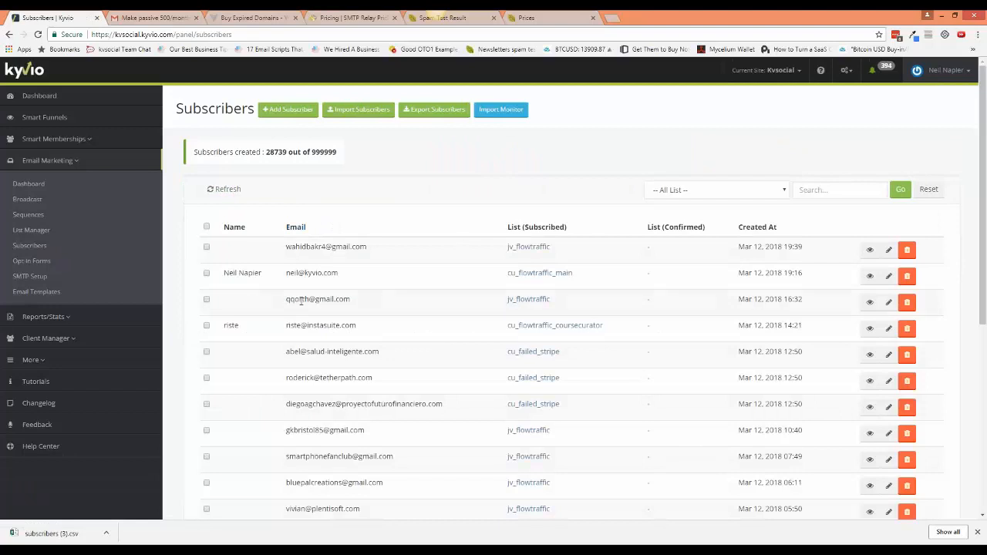
# Check the list filter options on the subscribers page and search all lists for subscribers matching "tim".
pyautogui.click(709, 192)
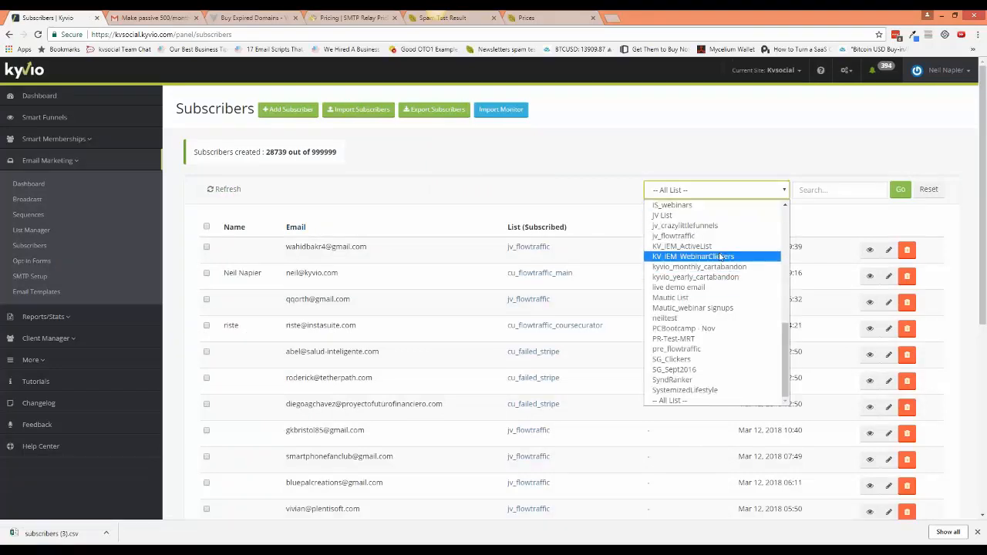
pyautogui.click(573, 199)
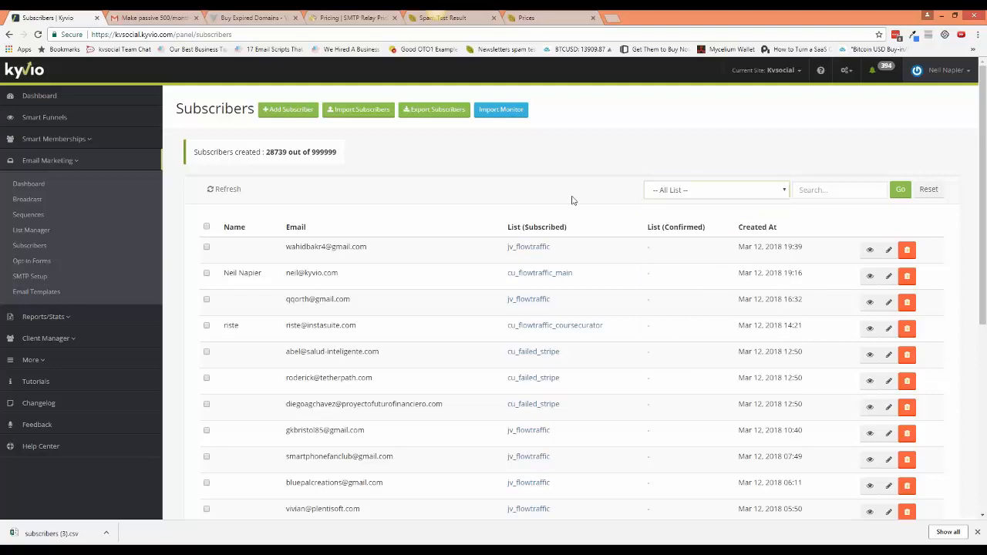
pyautogui.click(816, 192)
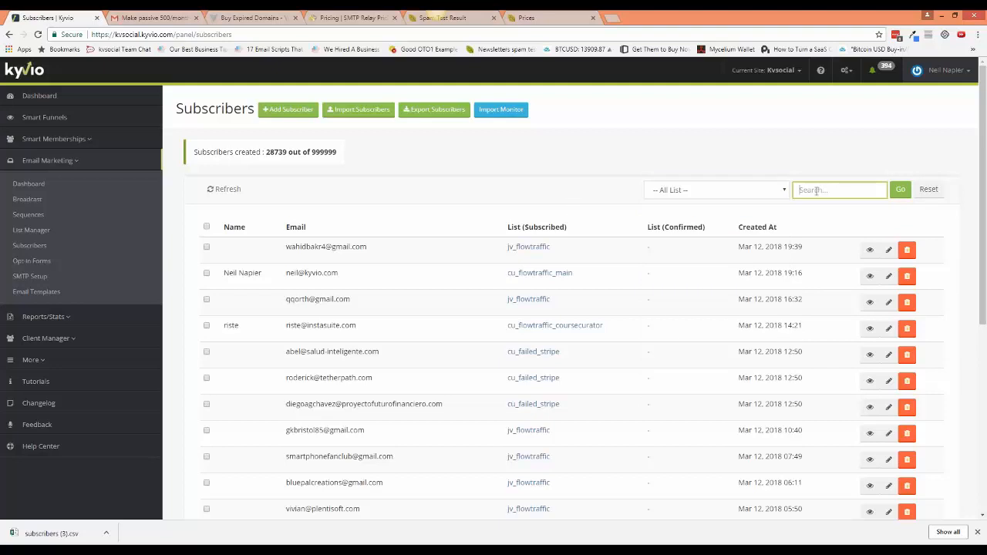
pyautogui.write('tim')
pyautogui.click(896, 191)
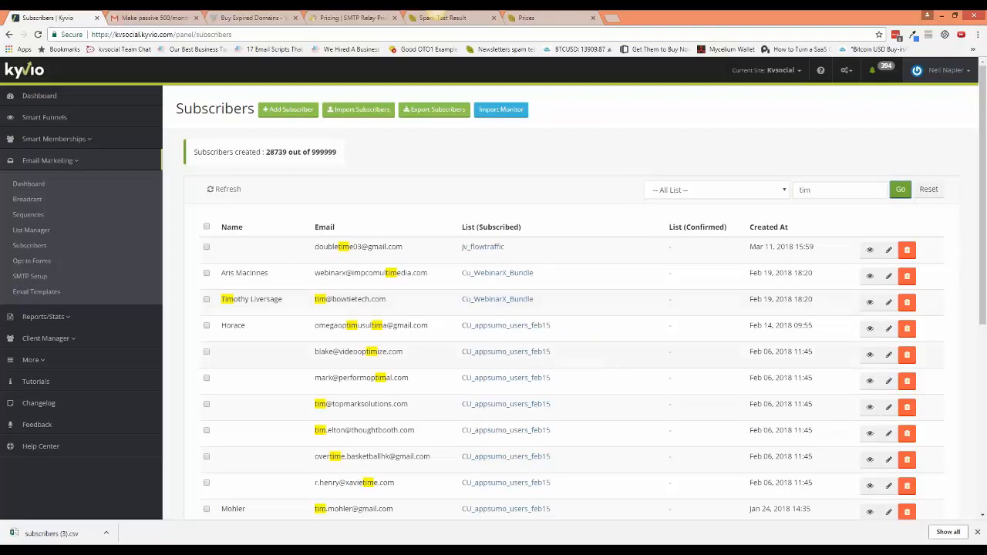
# View the sequences overview and the email templates, and open the form for creating a new email template.
pyautogui.click(33, 230)
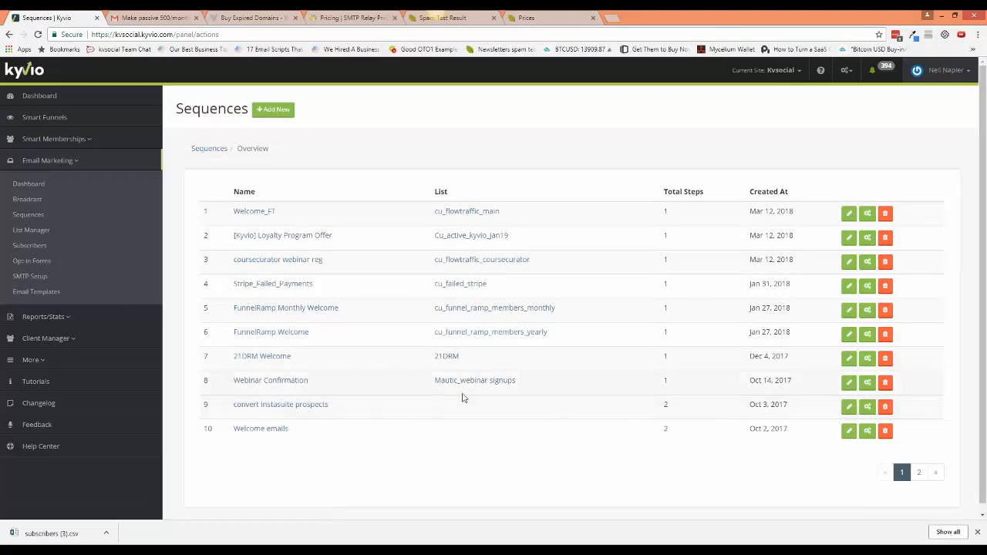
pyautogui.click(33, 293)
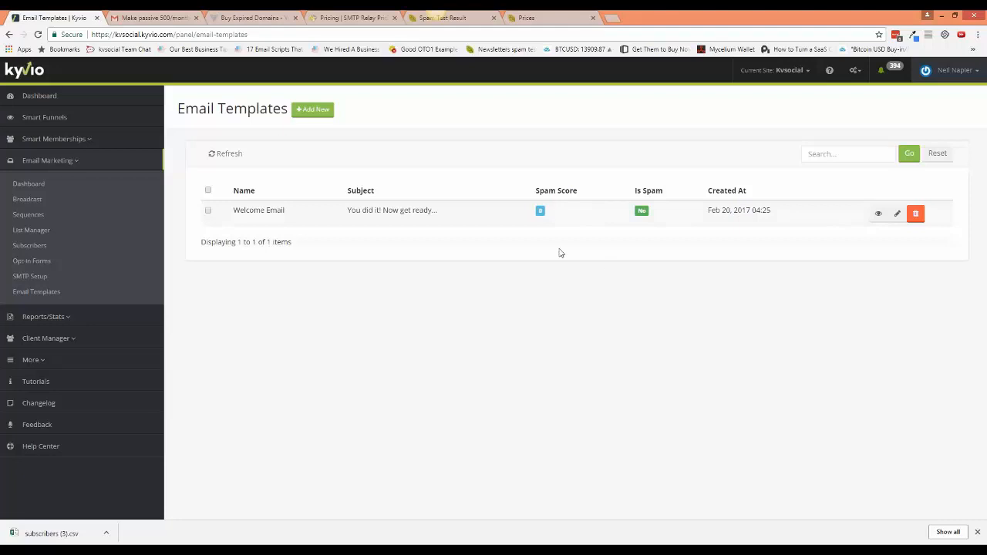
pyautogui.click(309, 112)
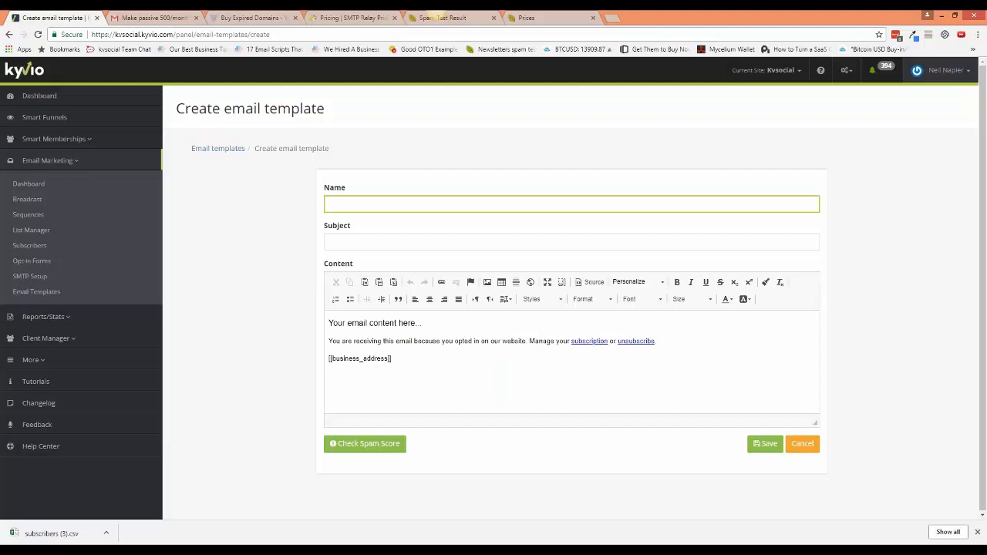
pyautogui.click(978, 533)
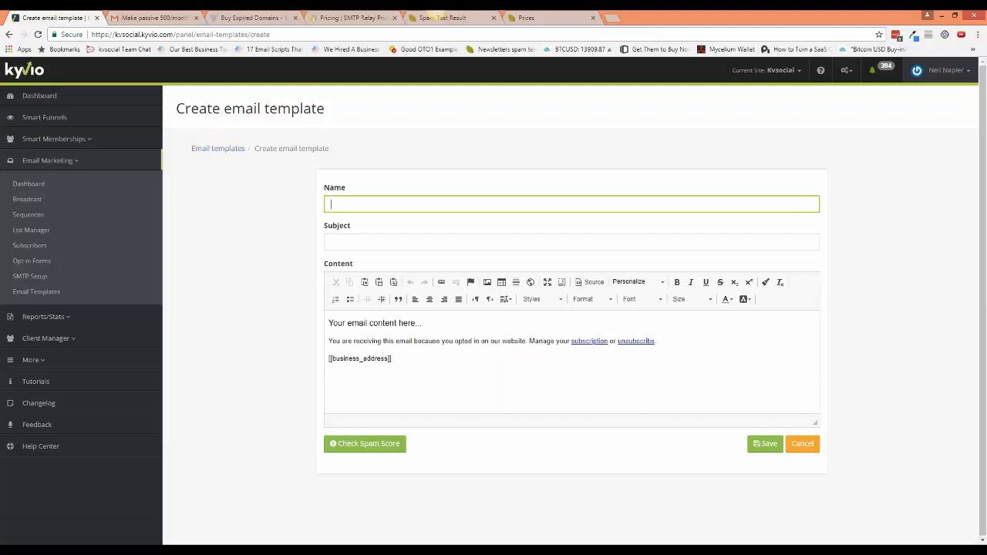
pyautogui.click(954, 550)
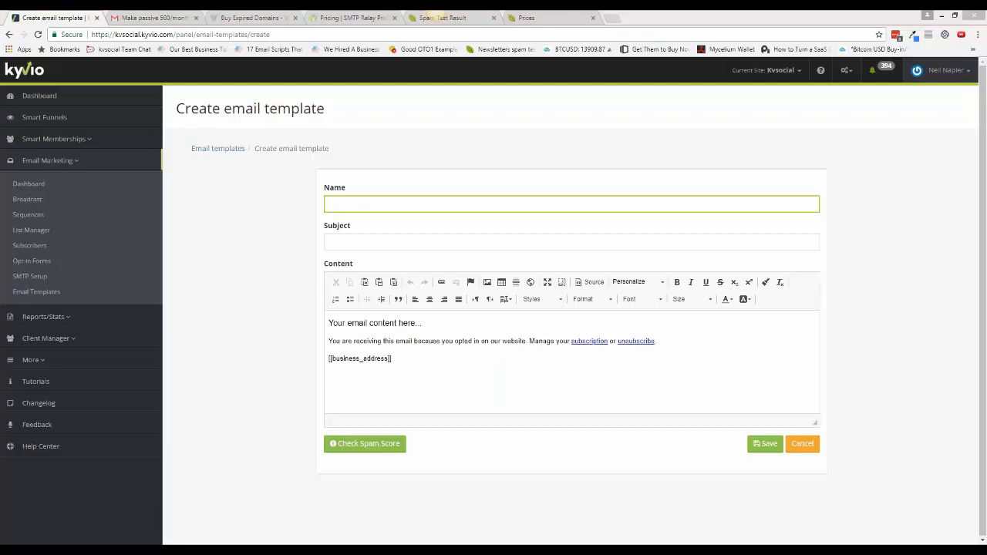
pyautogui.click(646, 522)
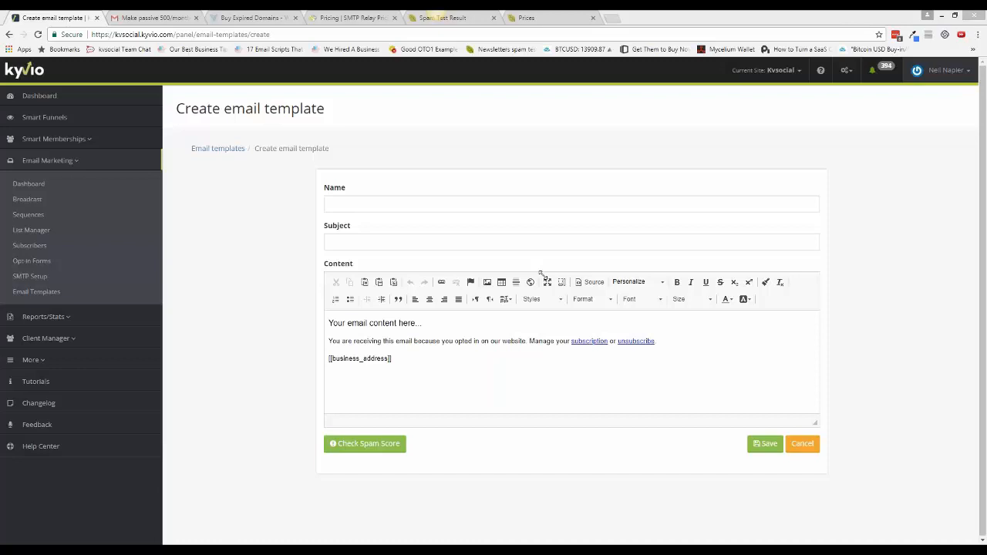
# Open Smart Funnels in a new browser tab and load the Instaseries funnel's opt-in page in the page builder.
pyautogui.middleClick(75, 118)
pyautogui.click(155, 18)
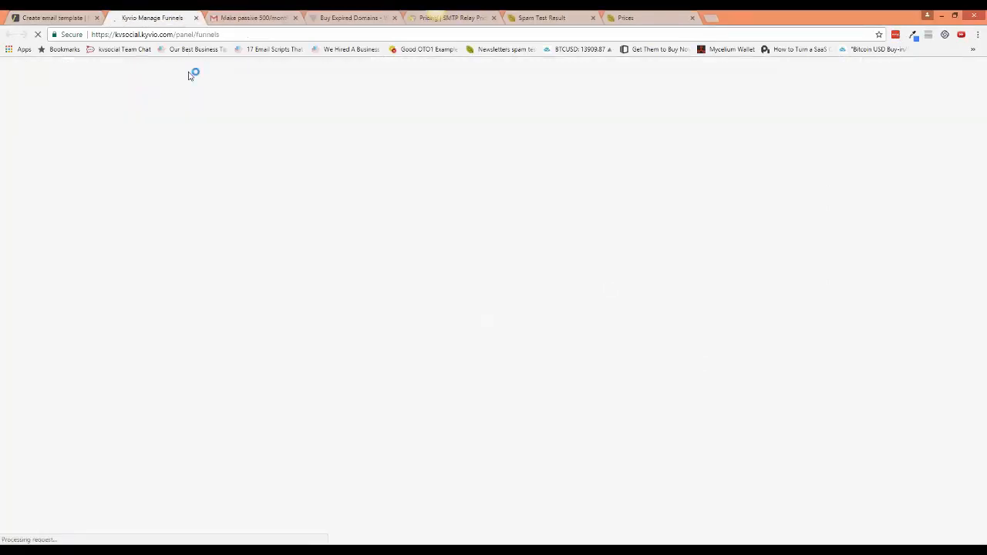
pyautogui.click(872, 264)
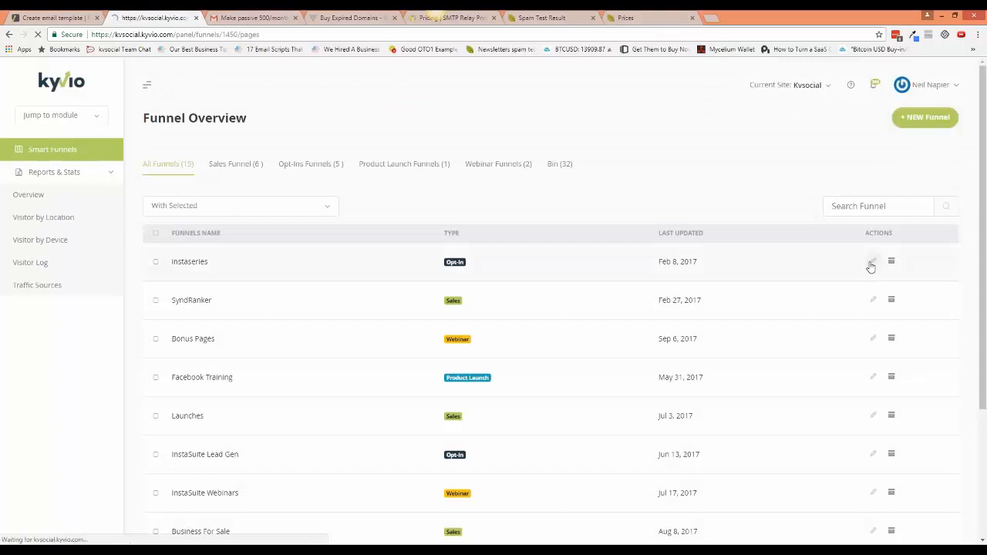
pyautogui.click(771, 241)
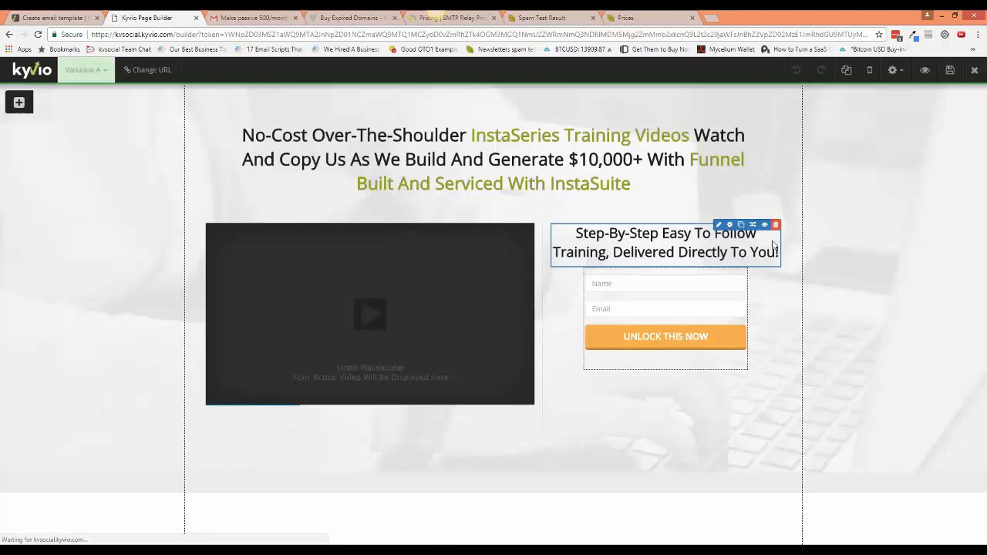
# Enable the page's popup in the Conversion Tools and open the popup for editing.
pyautogui.click(894, 70)
pyautogui.click(875, 120)
pyautogui.click(690, 157)
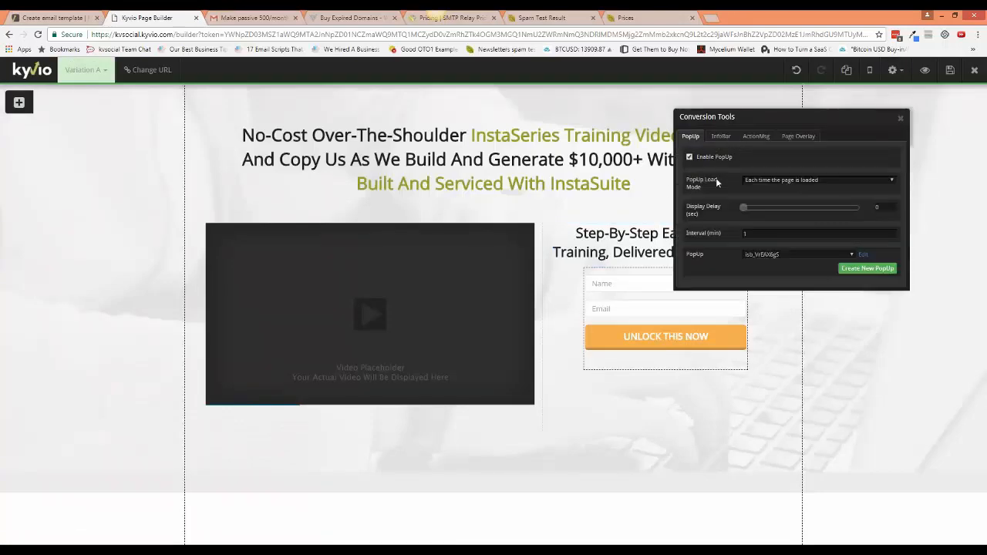
pyautogui.click(863, 255)
pyautogui.click(508, 207)
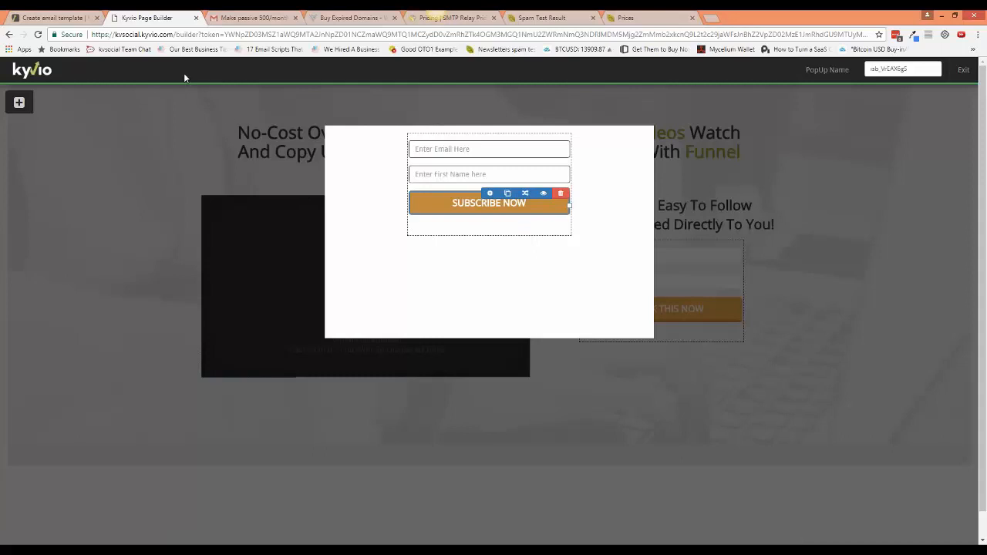
pyautogui.click(549, 140)
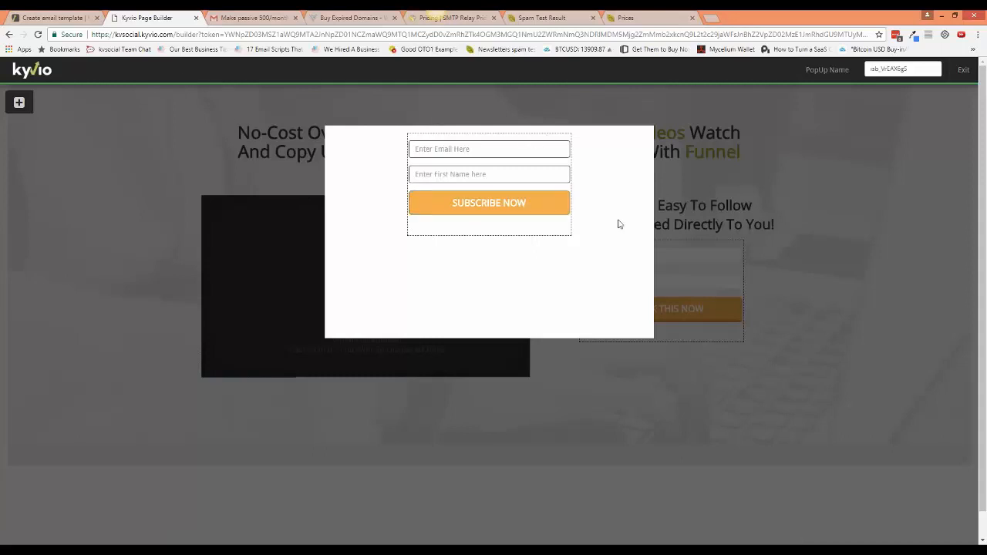
# Set the popup form's action to Custom Integration and process the copied raw HTML form code.
pyautogui.click(529, 135)
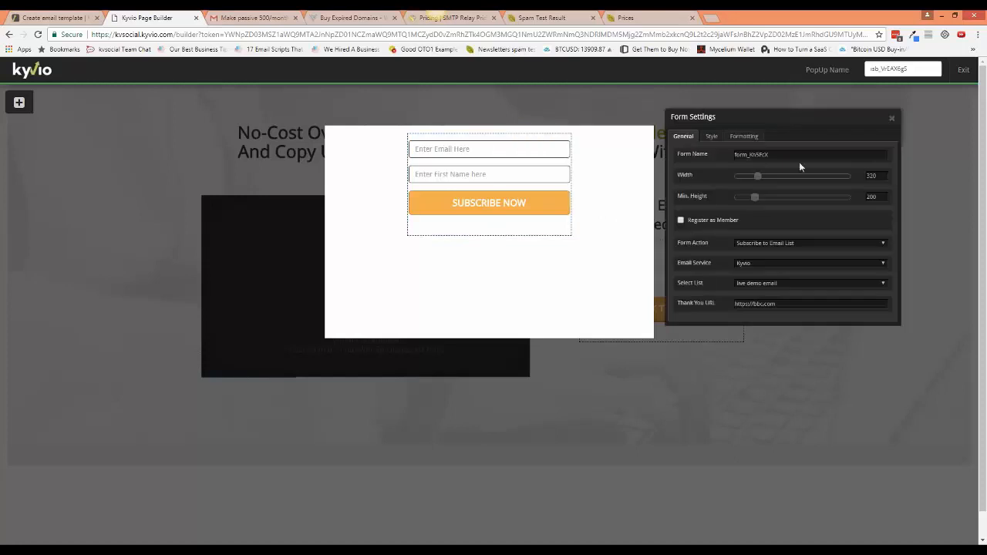
pyautogui.click(766, 244)
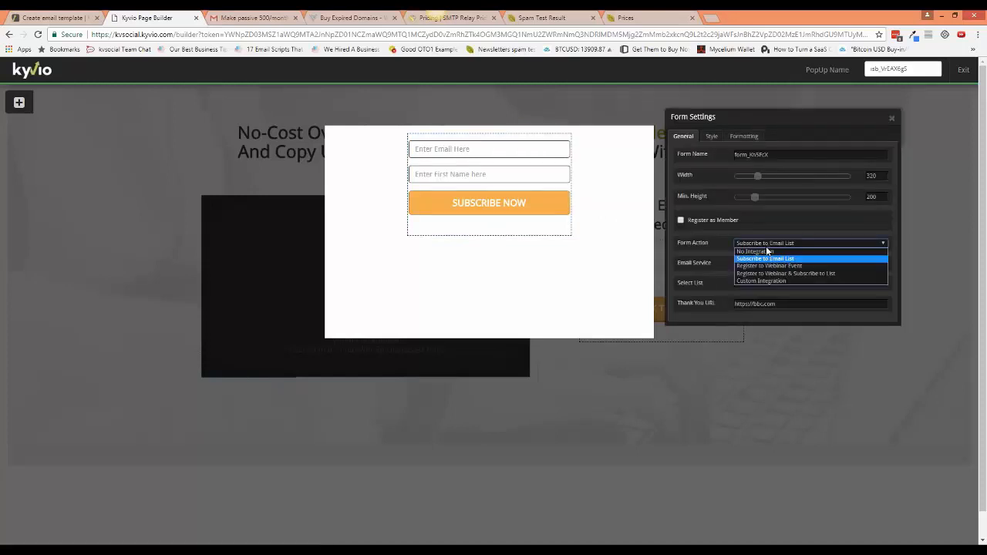
pyautogui.click(770, 281)
pyautogui.click(853, 359)
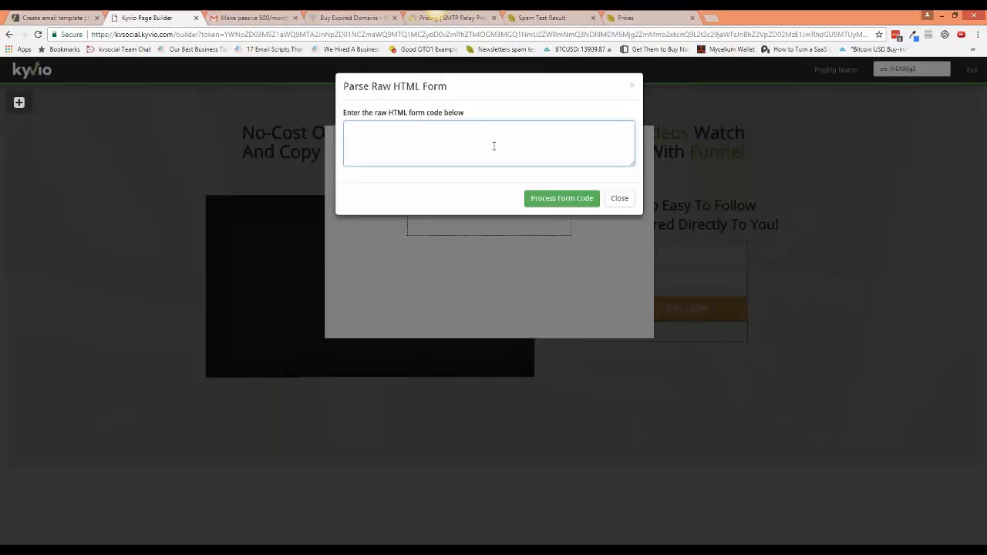
pyautogui.hotkey('ctrl', 'v')
pyautogui.click(553, 198)
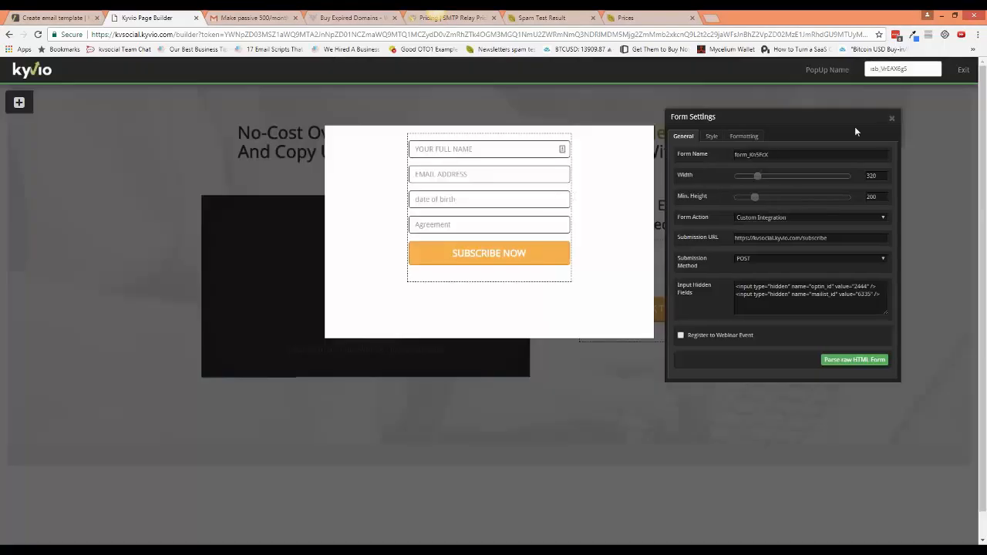
pyautogui.click(891, 118)
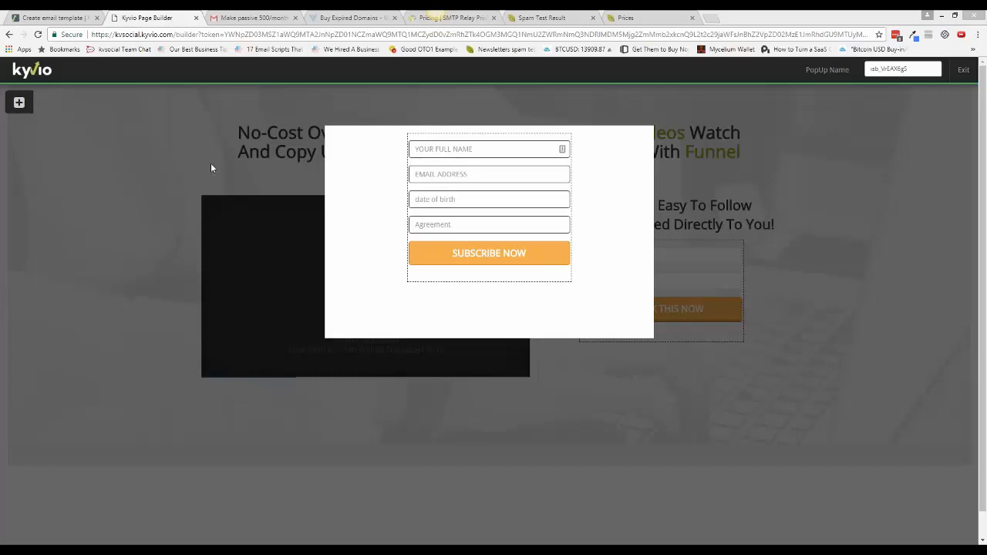
# Return to the email marketing browser tab and go to the new-segment form on the Segmentation page.
pyautogui.click(47, 17)
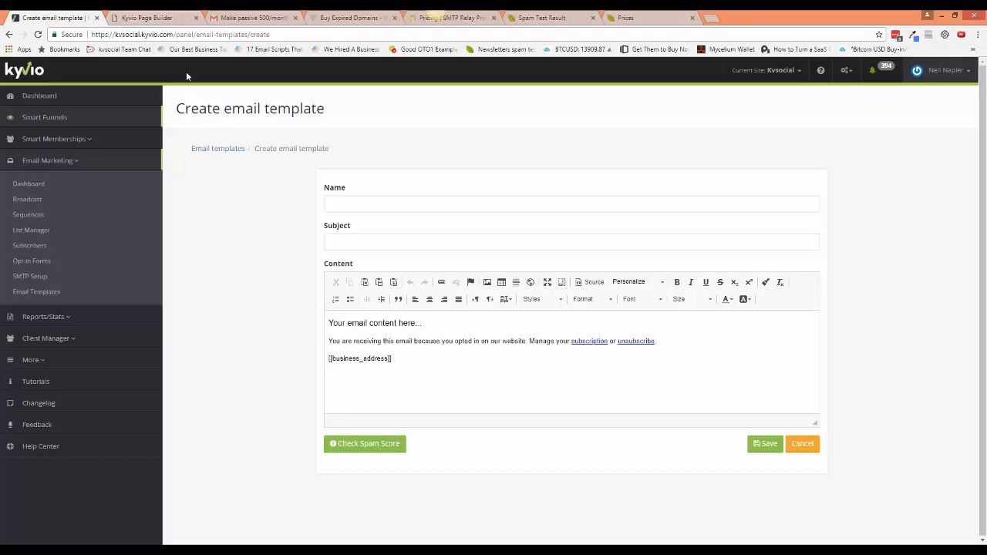
pyautogui.click(61, 236)
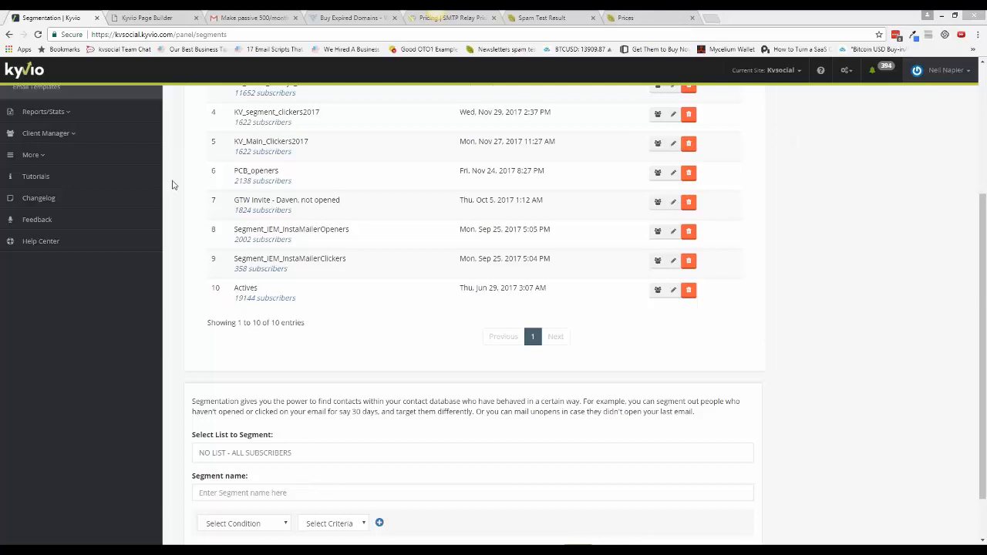
pyautogui.scroll(1, 179, 191)
pyautogui.scroll(3, 192, 208)
pyautogui.scroll(-4, 236, 320)
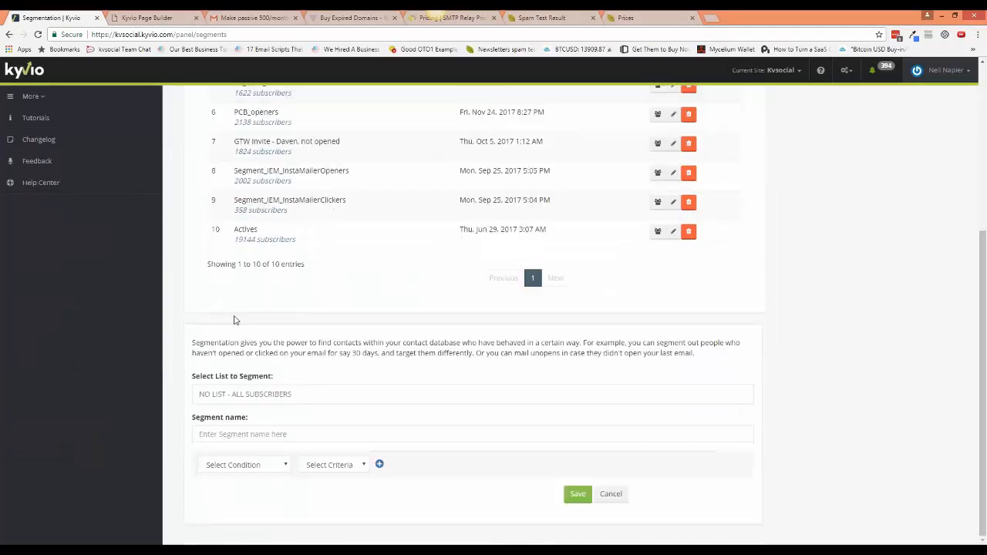
# Name the segment "Email Clicks Specific" and set its condition to Clicked for the "Webinar is Starting Soon - Learn How to make $2-$5 per subscriber, per month" broadcast.
pyautogui.click(272, 434)
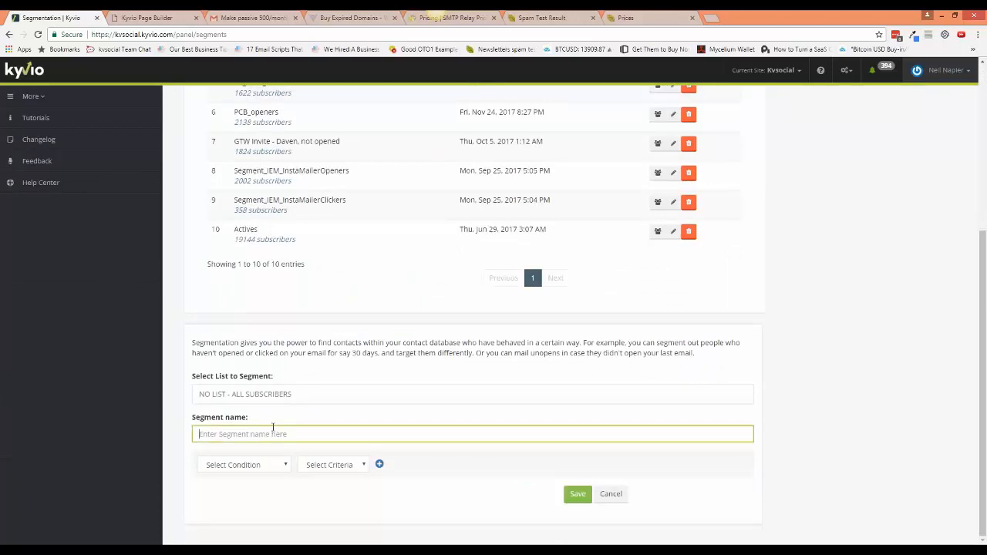
pyautogui.write('Email Clicks Specific')
pyautogui.click(264, 466)
pyautogui.click(259, 451)
pyautogui.click(316, 465)
pyautogui.click(344, 488)
pyautogui.click(345, 485)
pyautogui.click(339, 437)
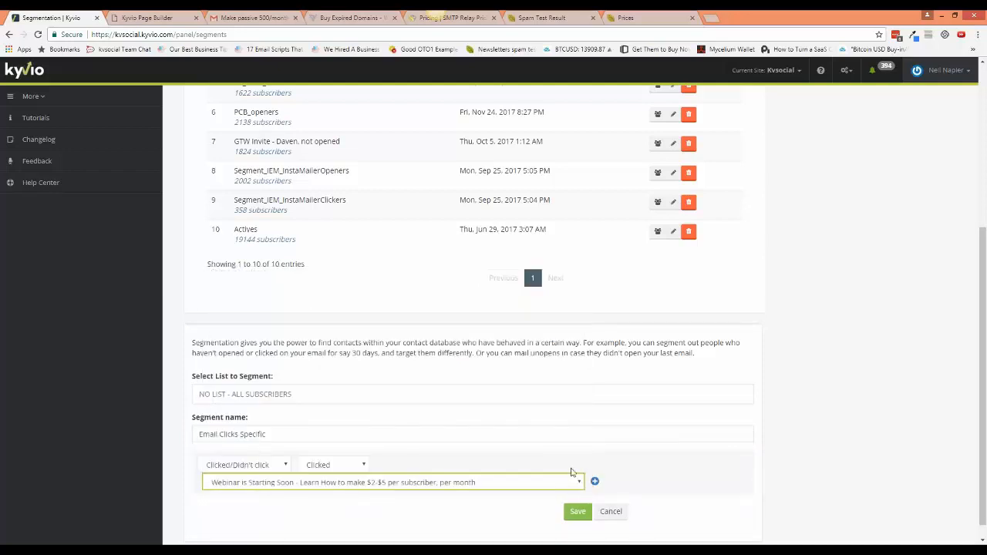
# Add a second segment condition, Clicked/Didn't click set to Clicked, for the "21DRM - Bonus Webinar Session" broadcast.
pyautogui.click(594, 481)
pyautogui.scroll(-1, 455, 471)
pyautogui.click(293, 465)
pyautogui.click(287, 448)
pyautogui.click(355, 465)
pyautogui.click(386, 485)
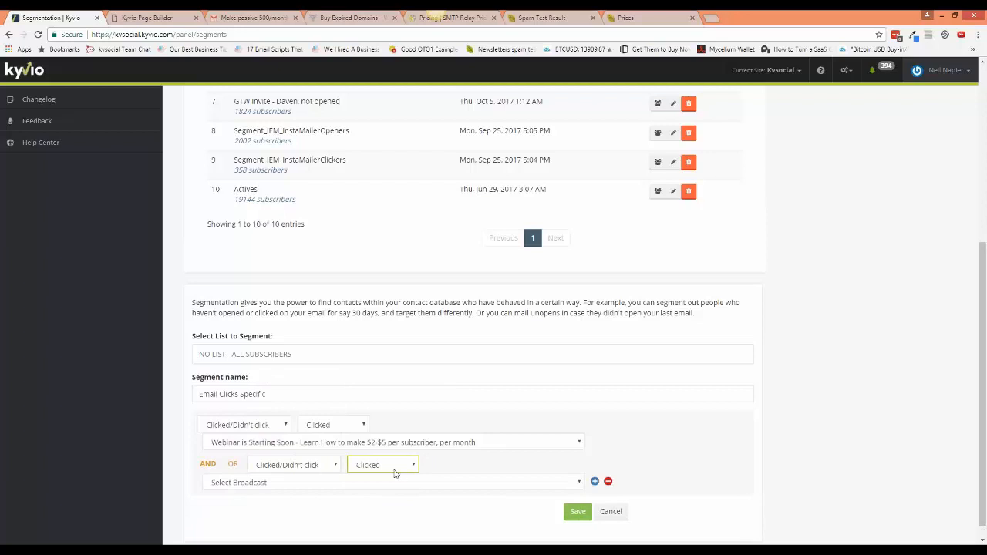
pyautogui.click(384, 484)
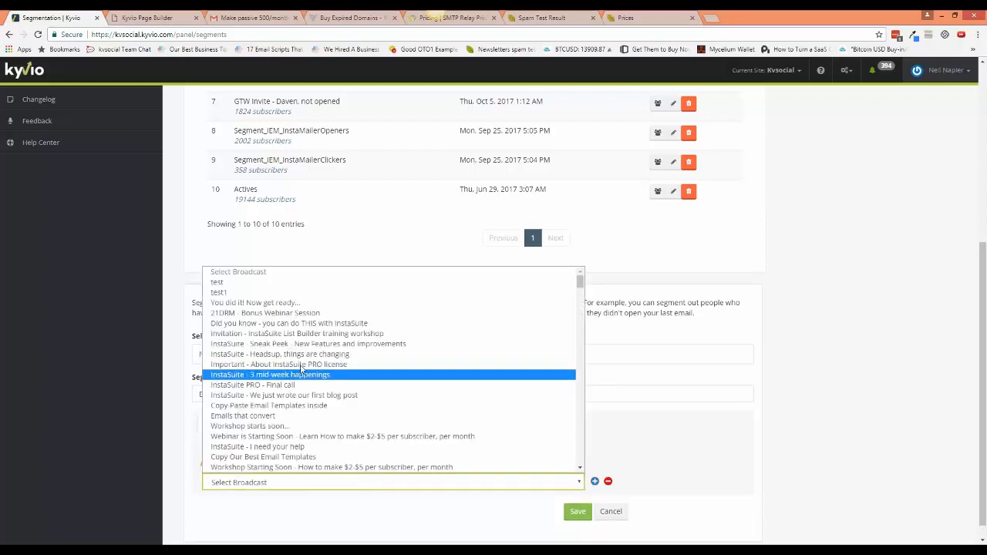
pyautogui.click(301, 314)
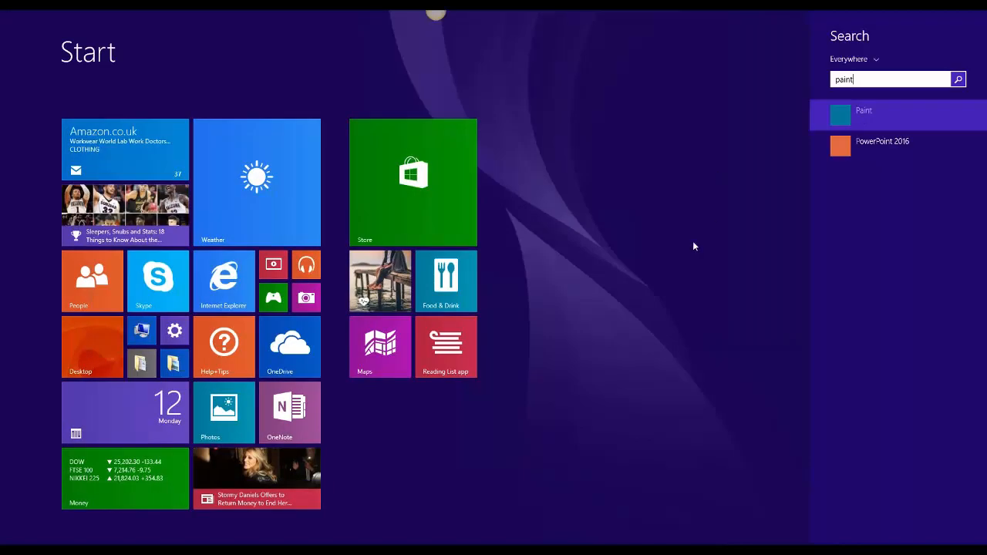
# Switch to Paint and draw two overlapping circles, a black one about 233 × 231 px and a red one about 229 × 235 px.
pyautogui.click(877, 119)
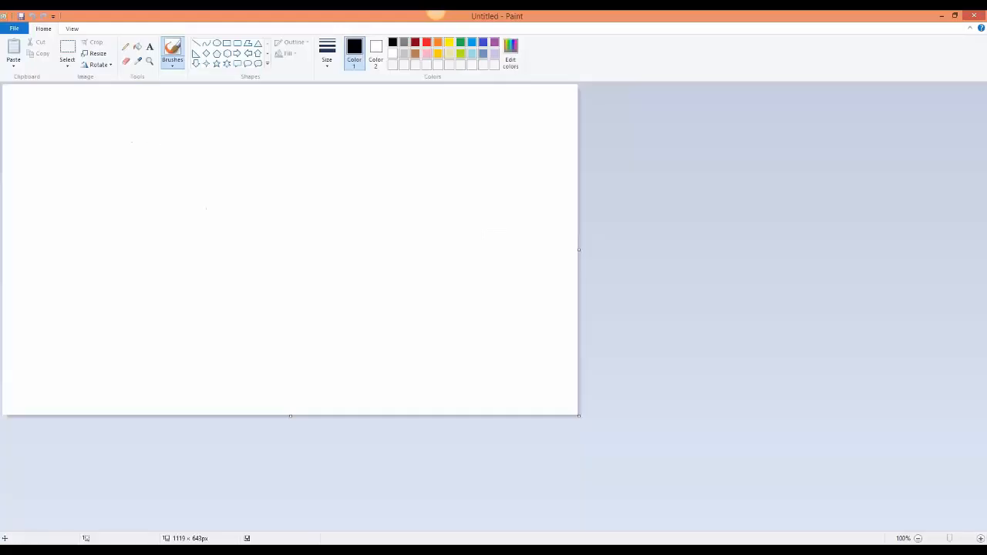
pyautogui.click(217, 43)
pyautogui.moveTo(119, 160)
pyautogui.mouseDown()
pyautogui.moveTo(229, 251)
pyautogui.moveTo(240, 279)
pyautogui.mouseUp()
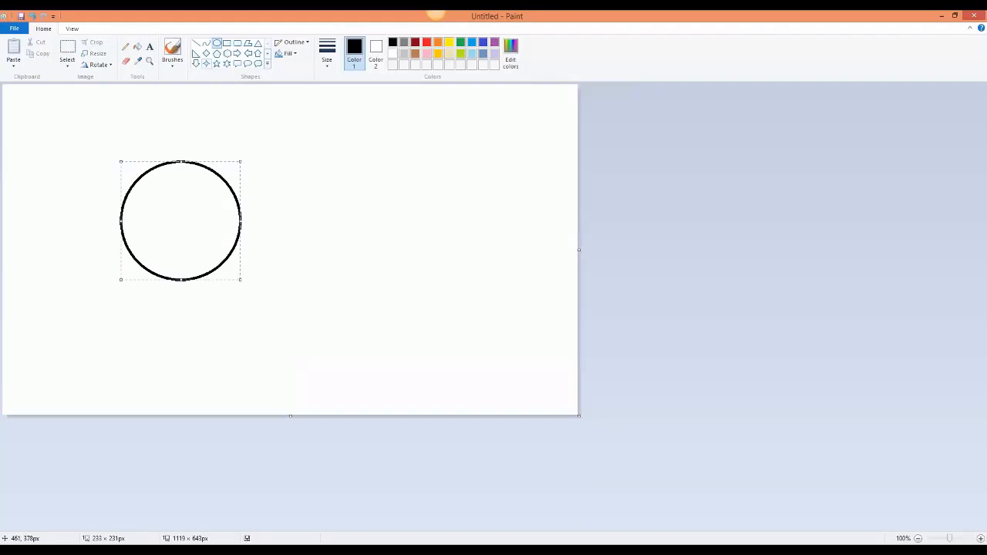
pyautogui.click(379, 310)
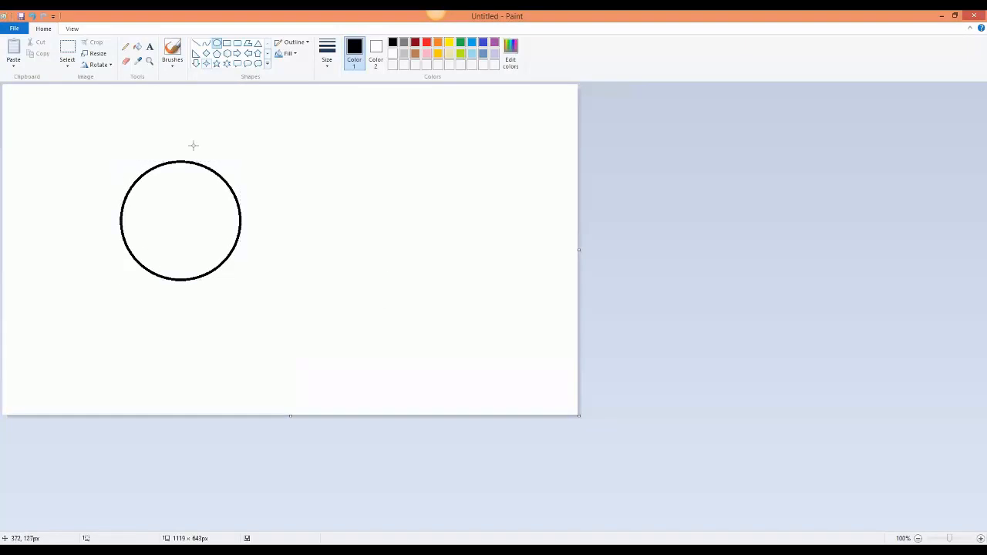
pyautogui.moveTo(203, 158); pyautogui.dragTo(323, 280)
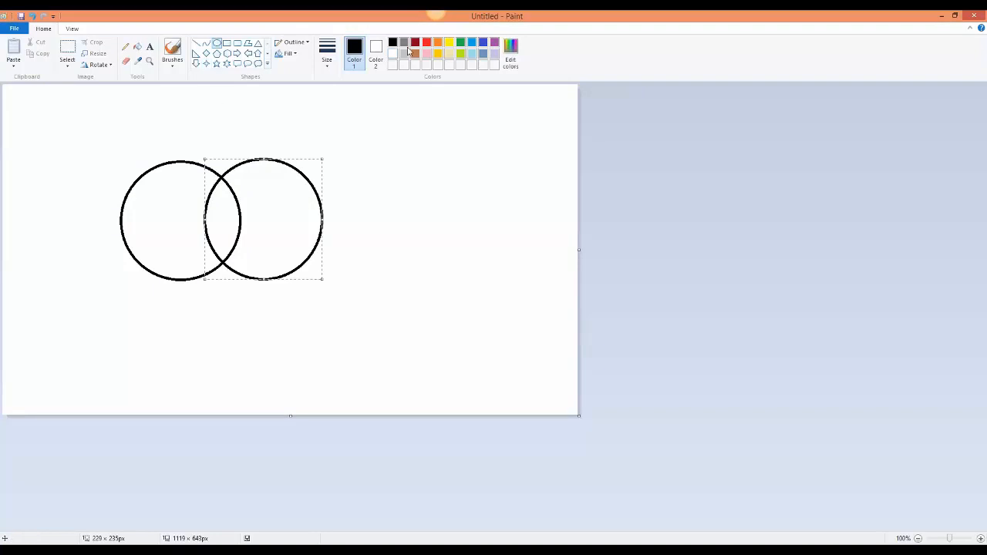
pyautogui.click(428, 48)
pyautogui.click(192, 282)
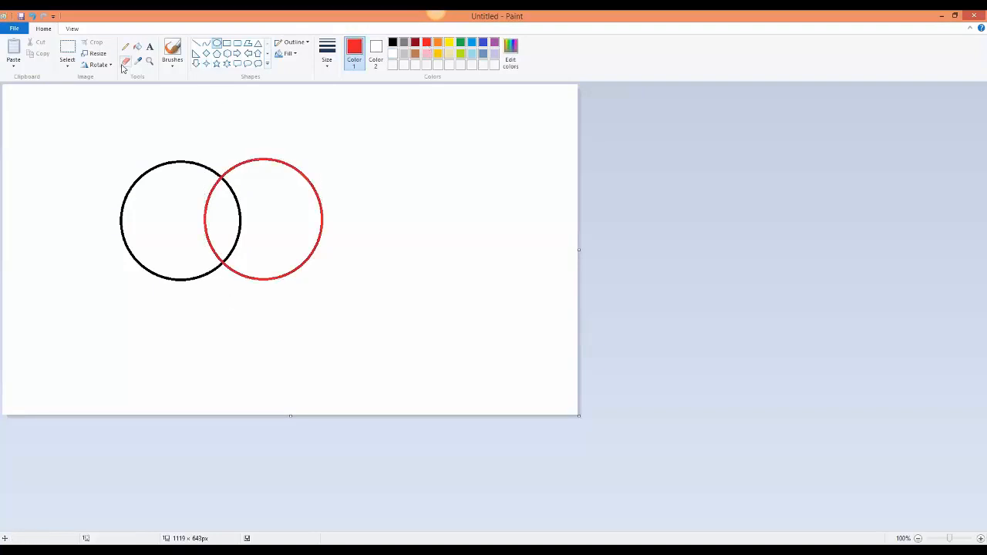
# Label the black circle "opened" and the red circle "opened 2" with red text.
pyautogui.click(150, 48)
pyautogui.moveTo(143, 210); pyautogui.dragTo(199, 250)
pyautogui.write('opened')
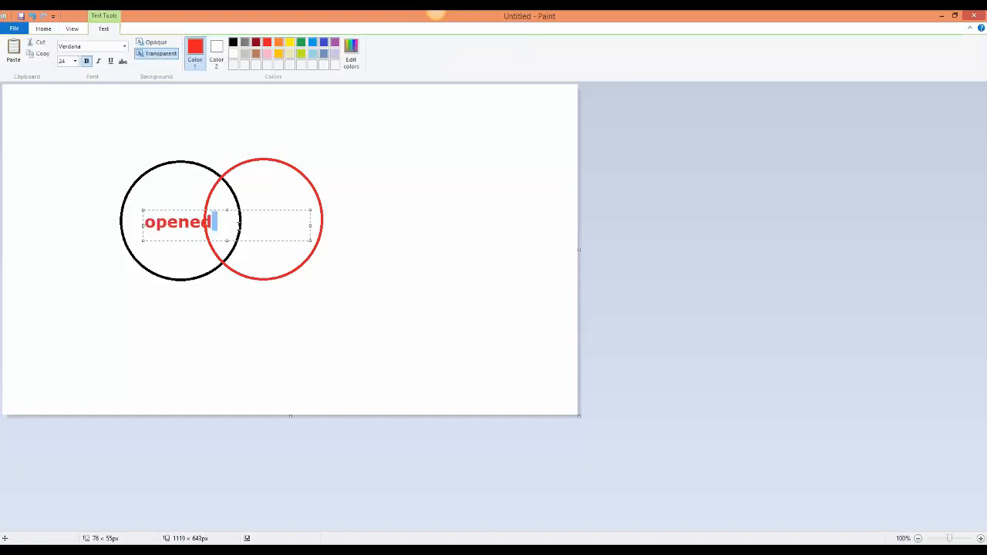
pyautogui.click(225, 202)
pyautogui.moveTo(223, 208); pyautogui.dragTo(293, 236)
pyautogui.write('opened 2')
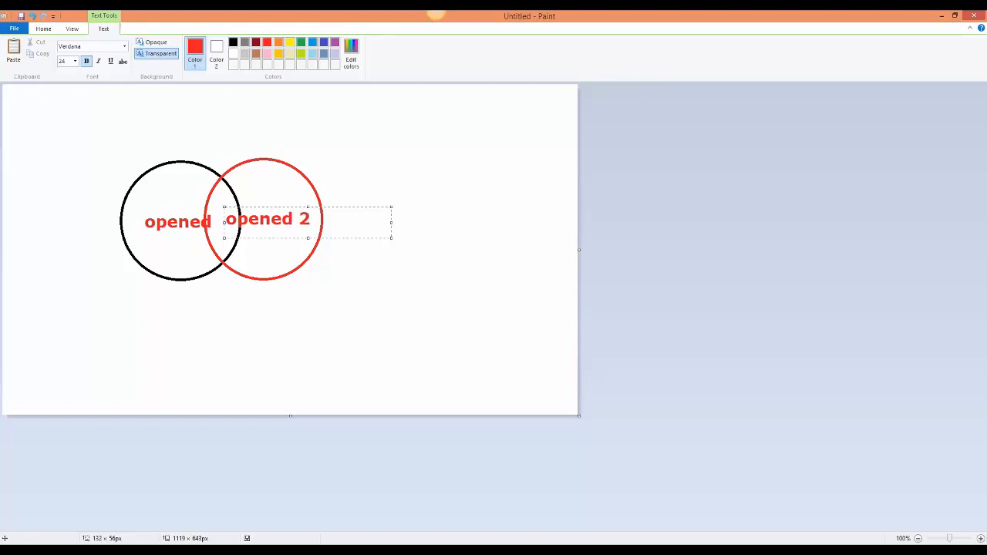
pyautogui.click(215, 333)
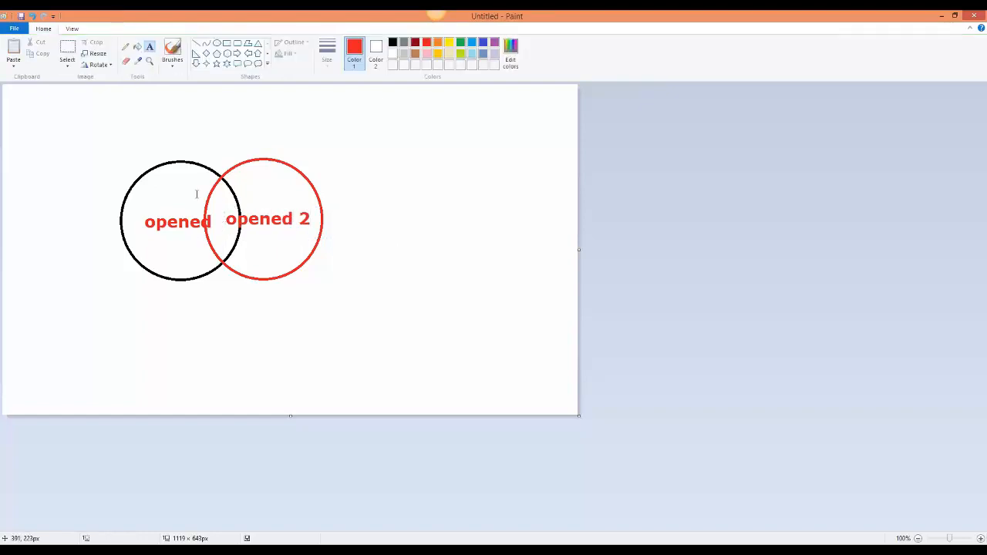
# Fill only the overlap of the two circles with red and undo that fill.
pyautogui.click(125, 46)
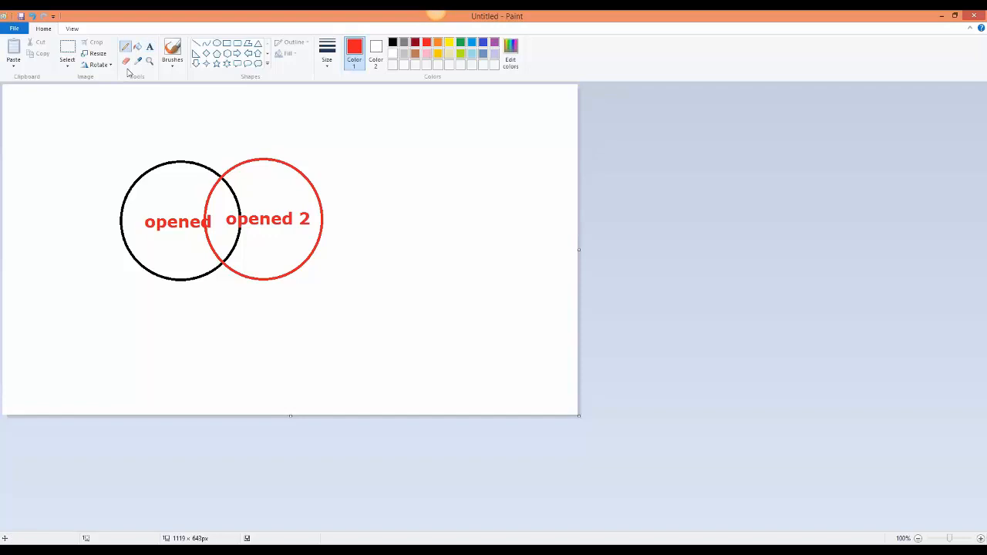
pyautogui.click(138, 48)
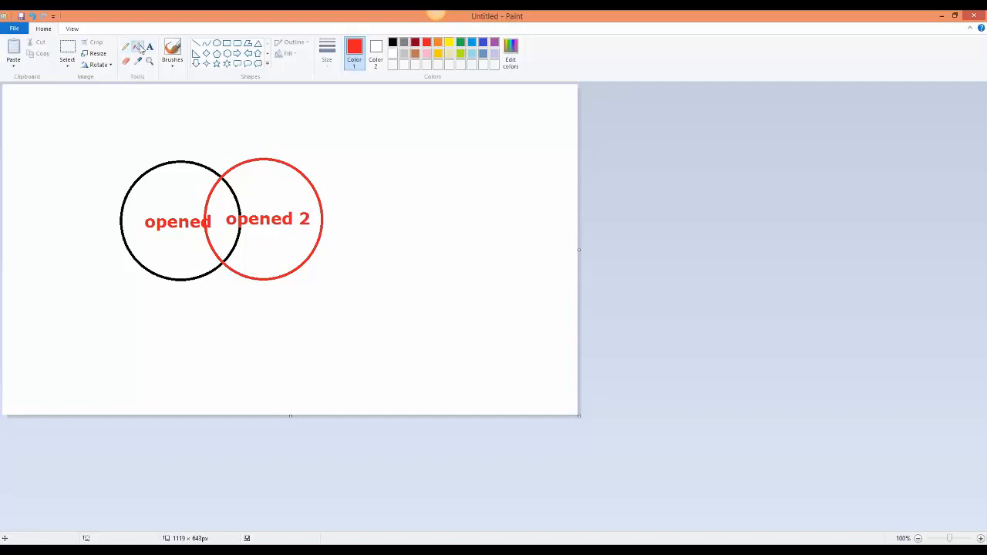
pyautogui.click(232, 211)
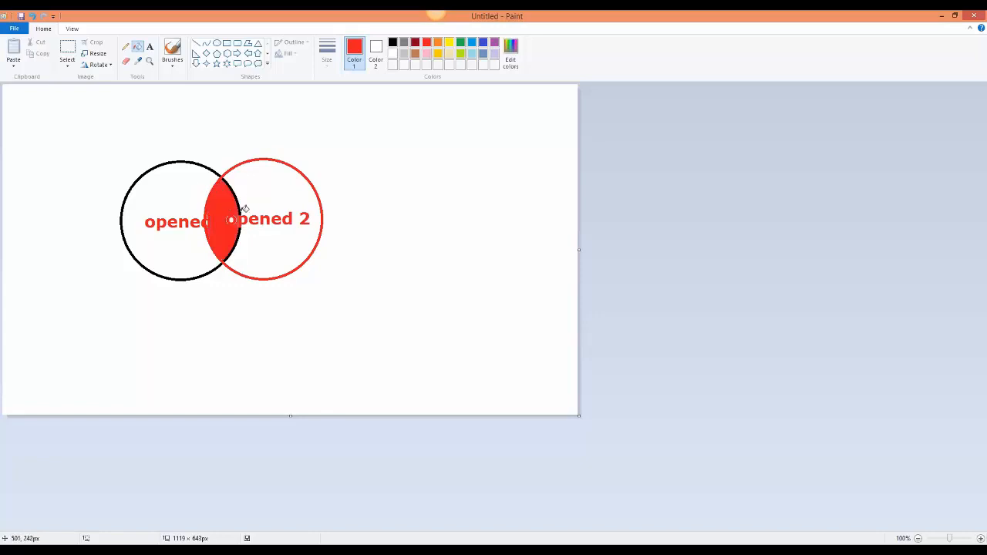
pyautogui.hotkey('ctrl', 'z')
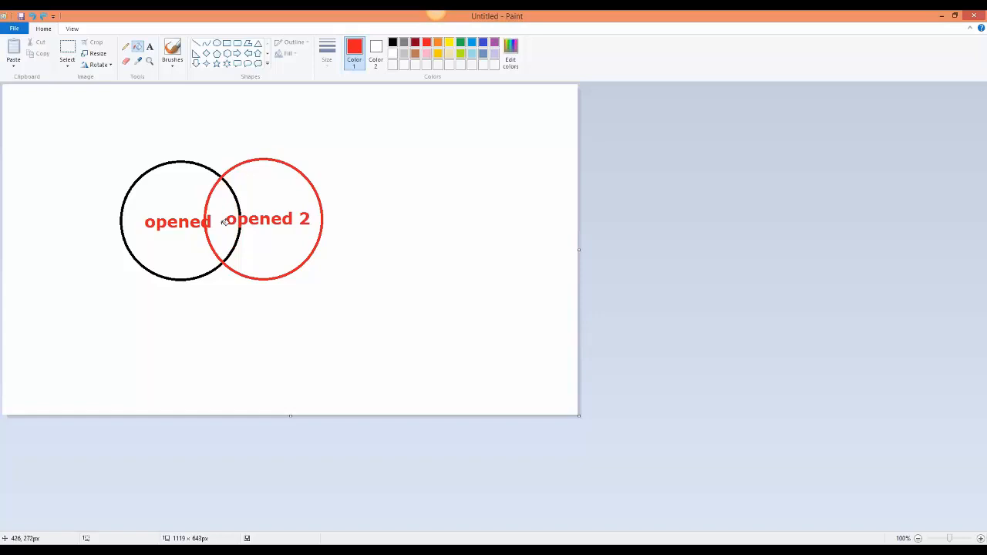
# Fill both circles completely with red, including their overlap, to illustrate the OR condition.
pyautogui.click(182, 192)
pyautogui.click(288, 187)
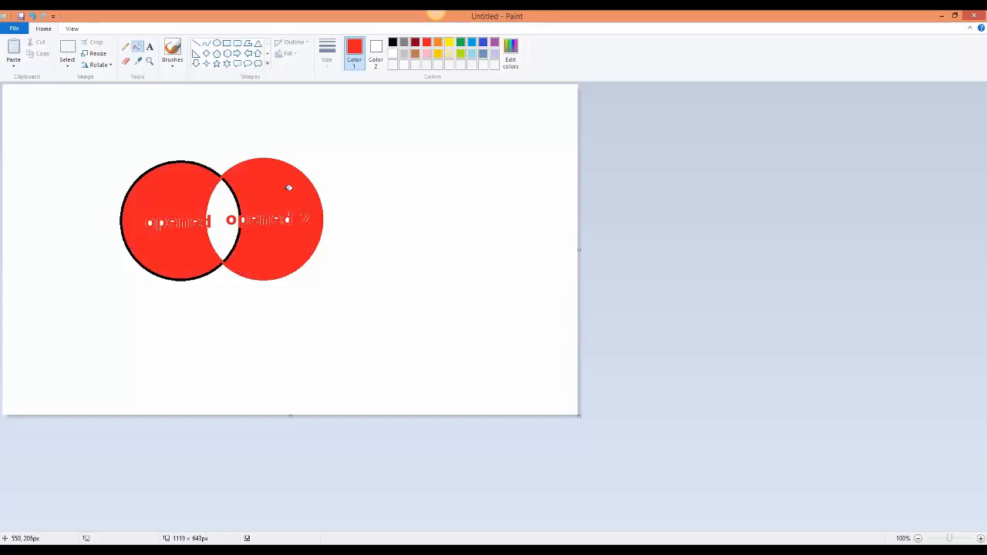
pyautogui.click(219, 208)
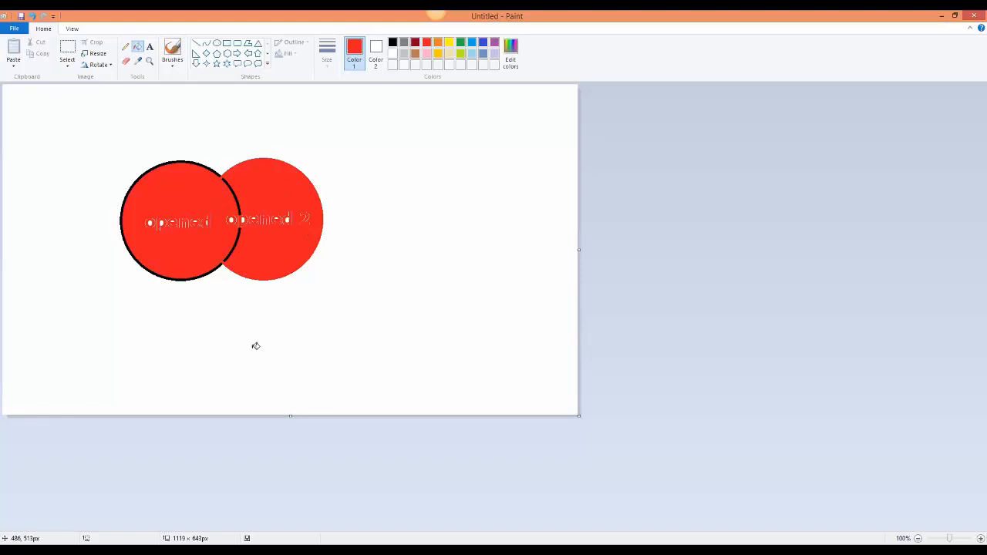
# Switch back to the browser and save the Email Clicks Specific segment with its two conditions joined by OR.
pyautogui.hotkey('alt', 'Tab')
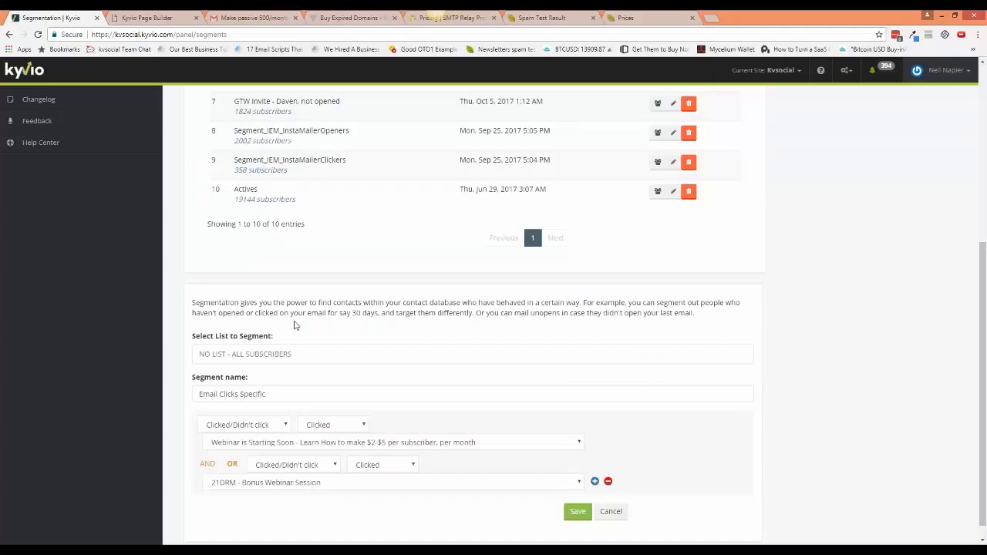
pyautogui.click(574, 513)
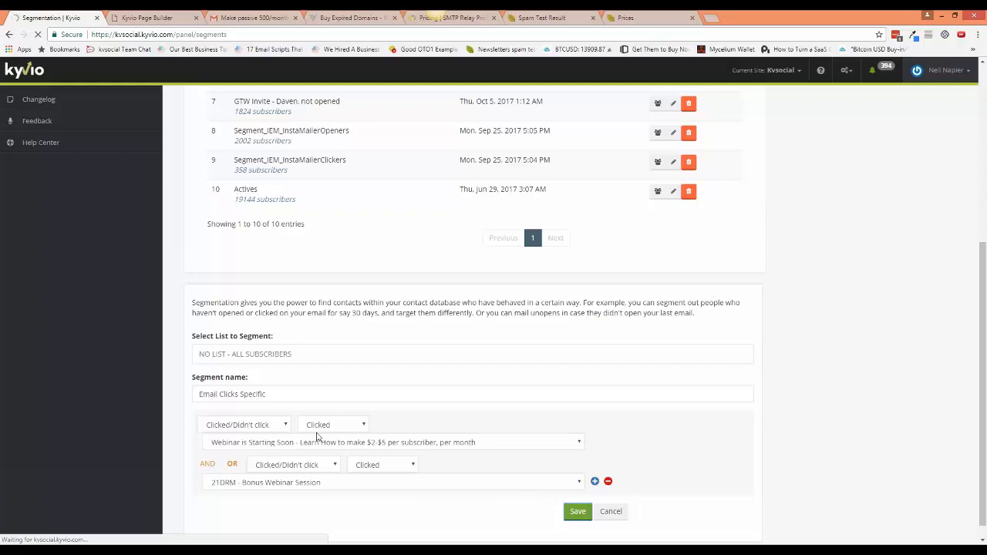
pyautogui.scroll(4, 317, 437)
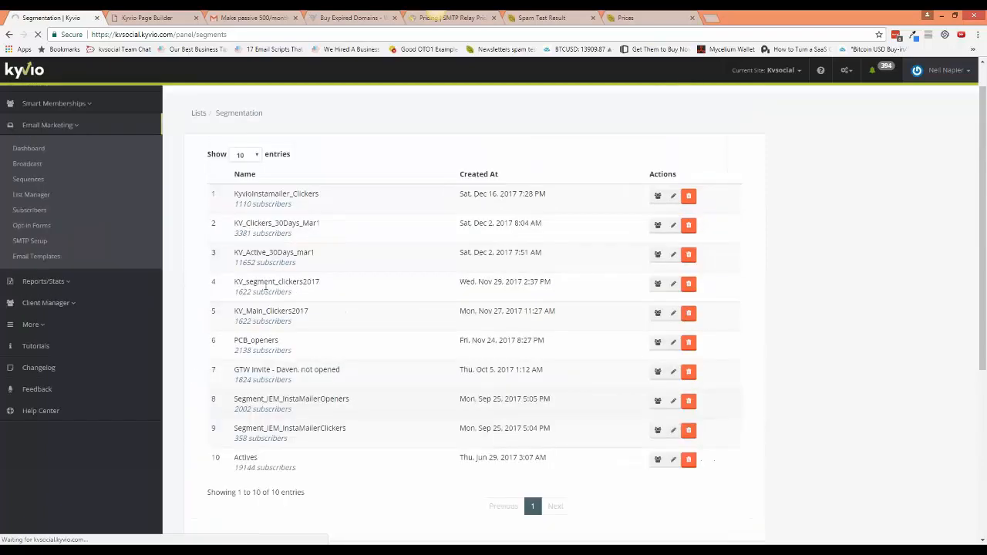
pyautogui.scroll(-4, 316, 437)
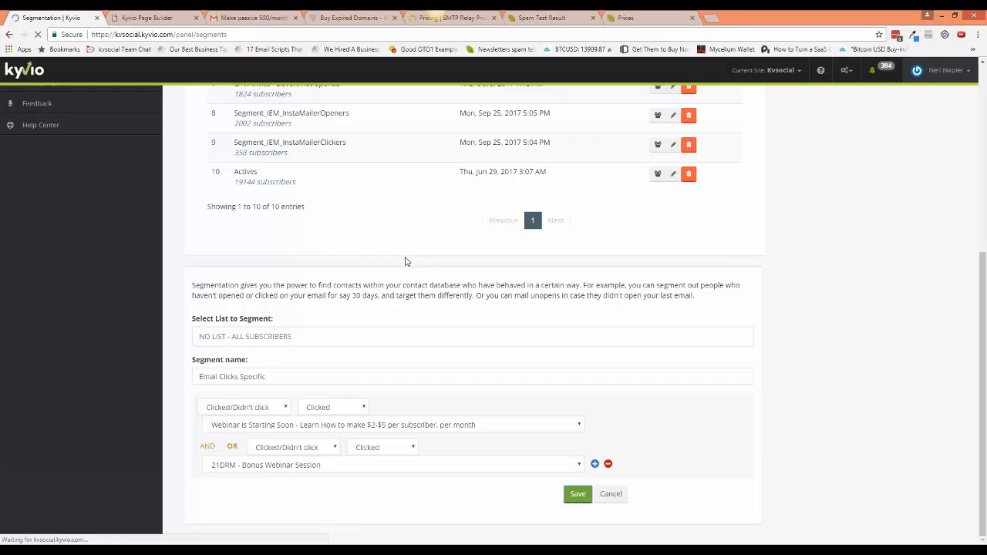
pyautogui.scroll(2, 406, 313)
pyautogui.scroll(2, 405, 313)
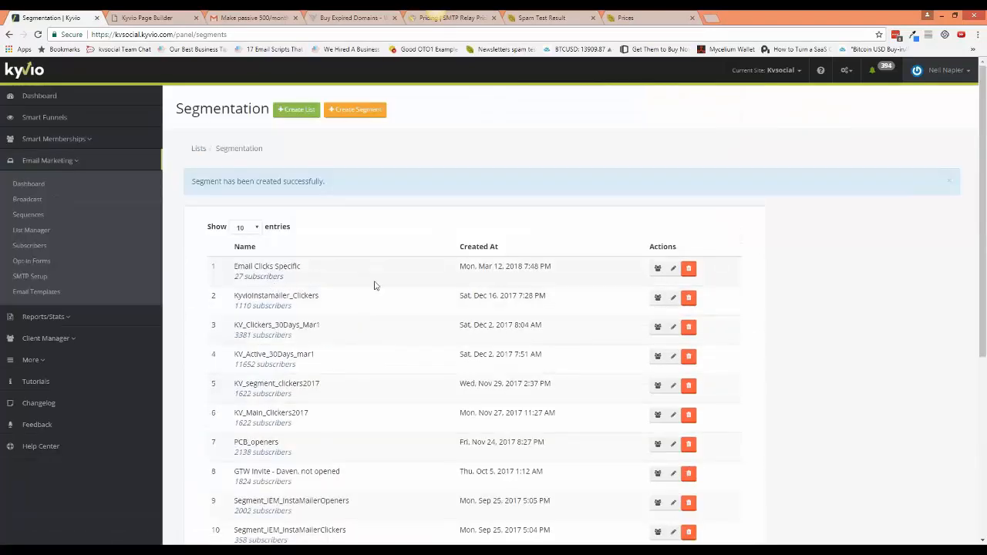
# Dismiss deletion of the Email Clicks Specific segment and review its list of subscribers.
pyautogui.click(687, 269)
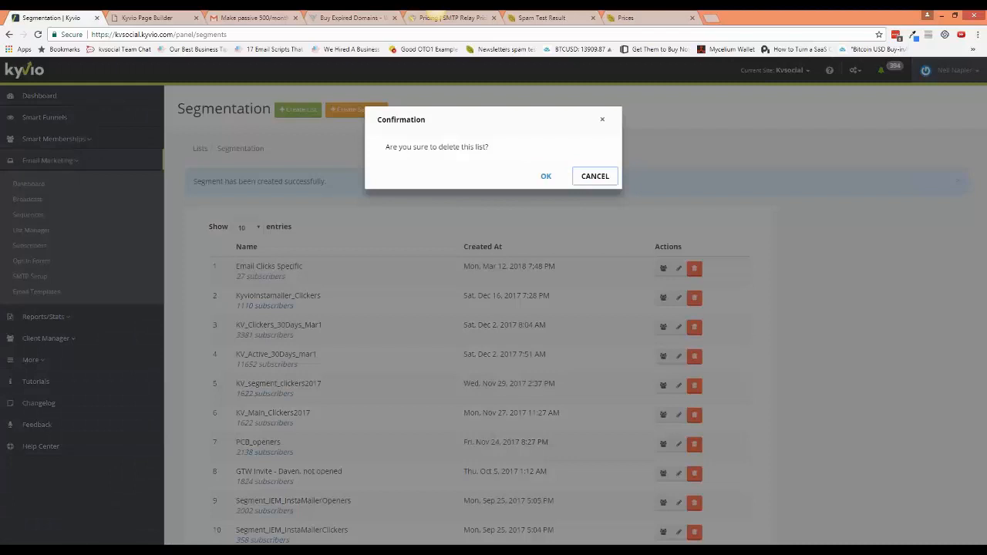
pyautogui.click(600, 178)
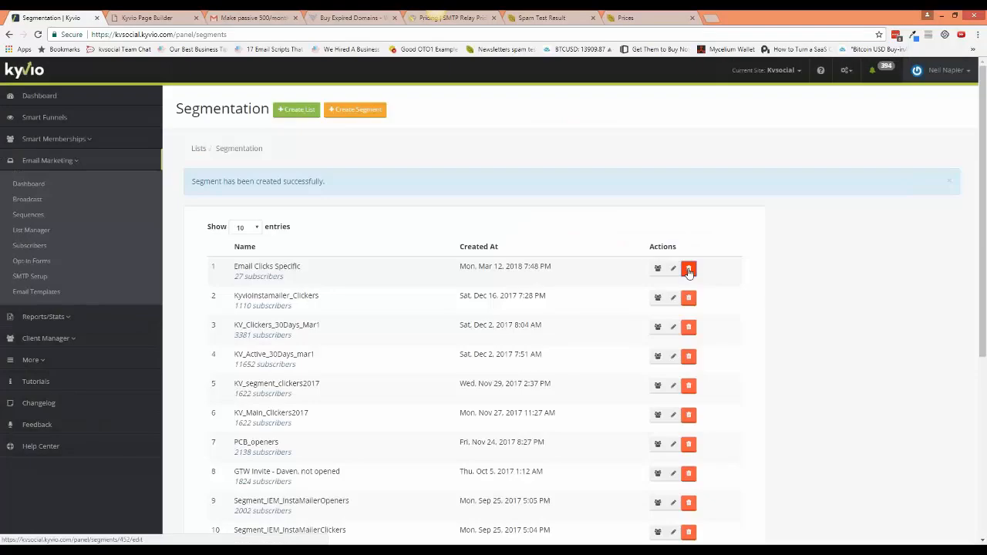
pyautogui.click(658, 269)
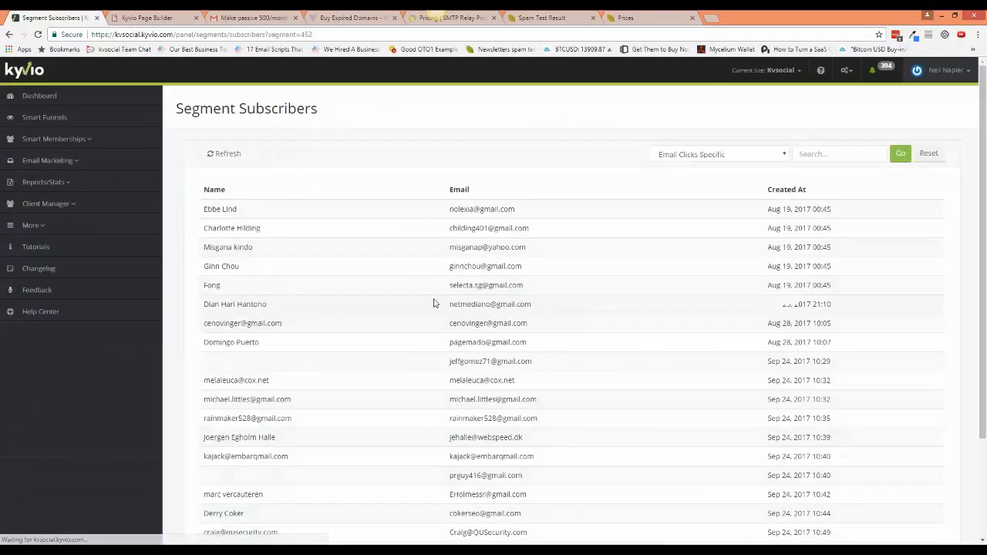
pyautogui.scroll(-1, 390, 329)
pyautogui.scroll(-2, 388, 345)
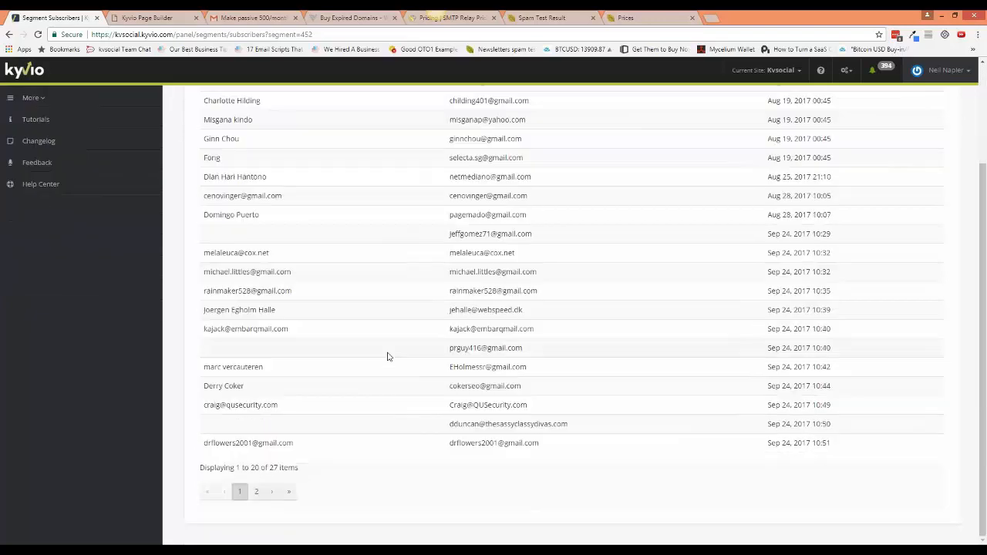
pyautogui.scroll(3, 386, 354)
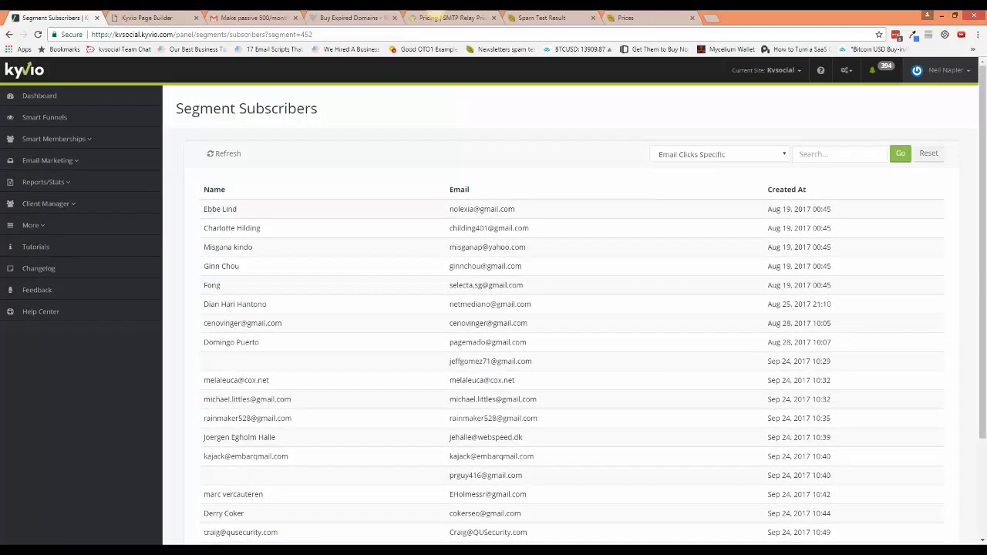
# Go to the List Manager in the email marketing section.
pyautogui.click(66, 164)
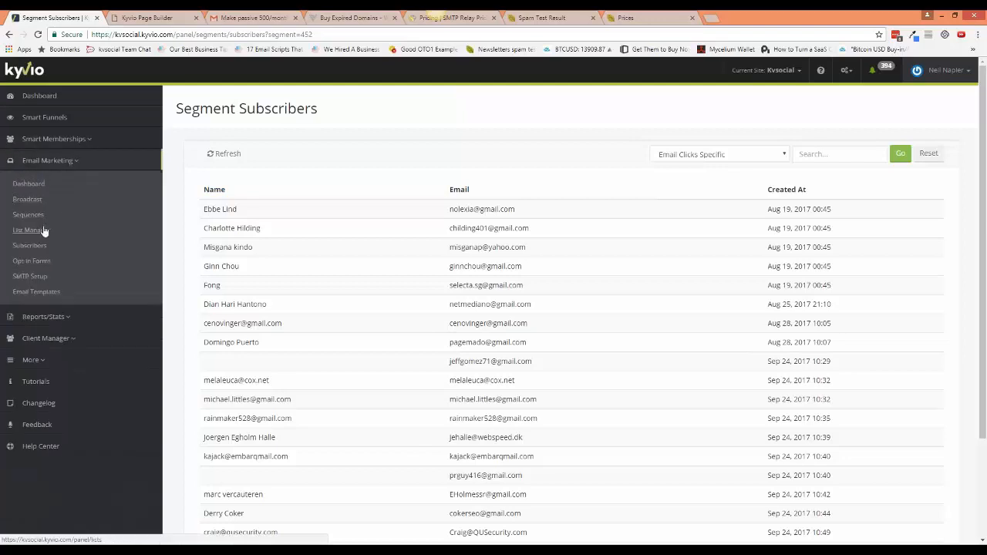
pyautogui.click(43, 231)
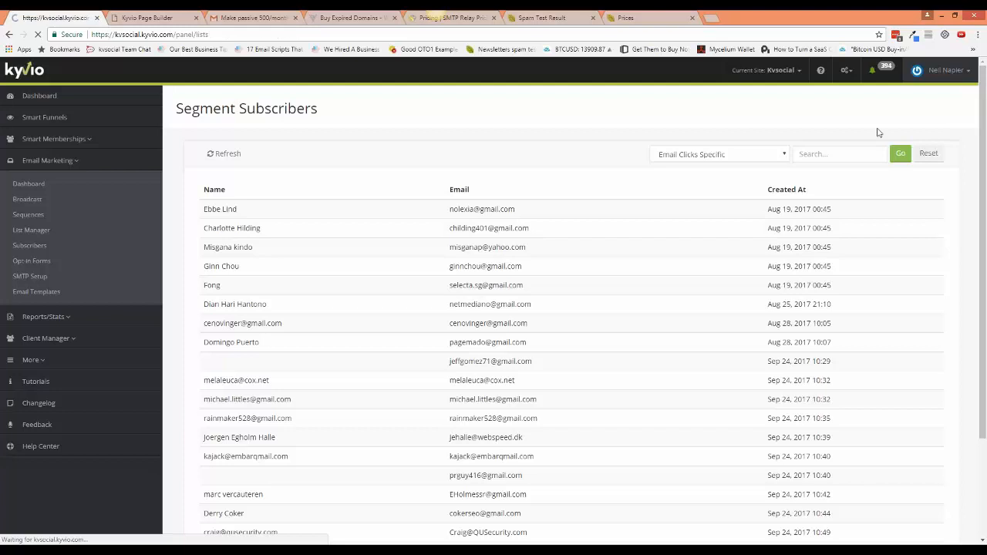